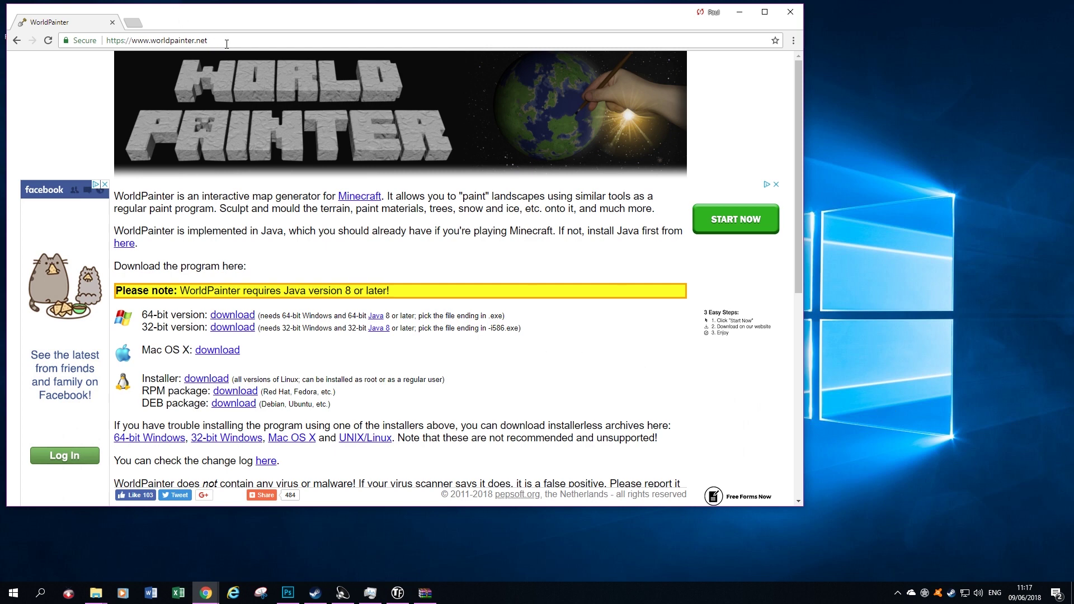
Step: Launch WorldPainter by searching 'worl' in the Windows Start menu
drag(227, 44, 97, 42)
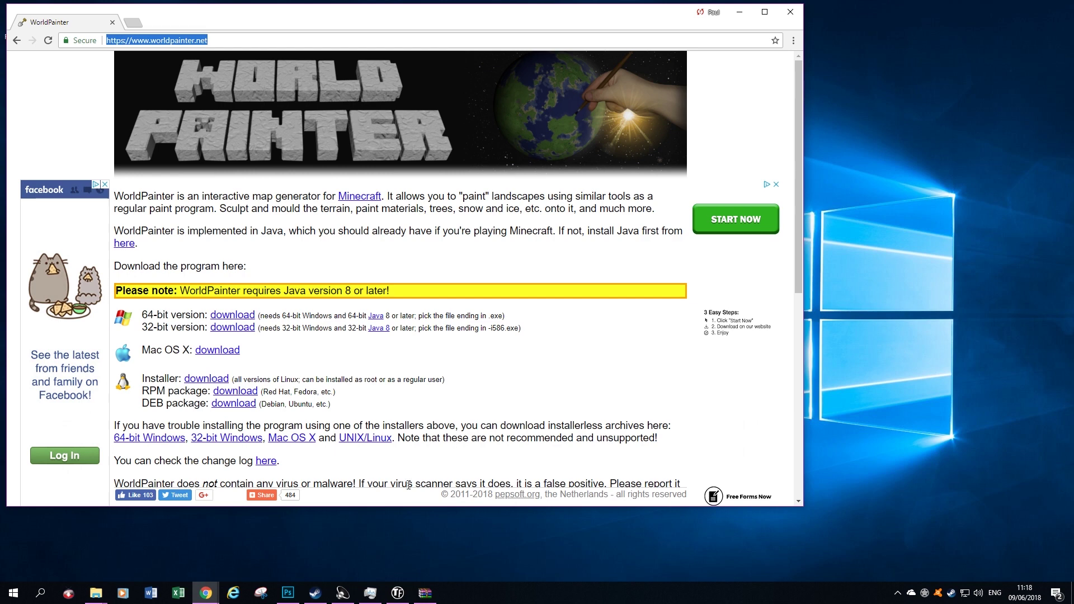
click(13, 594)
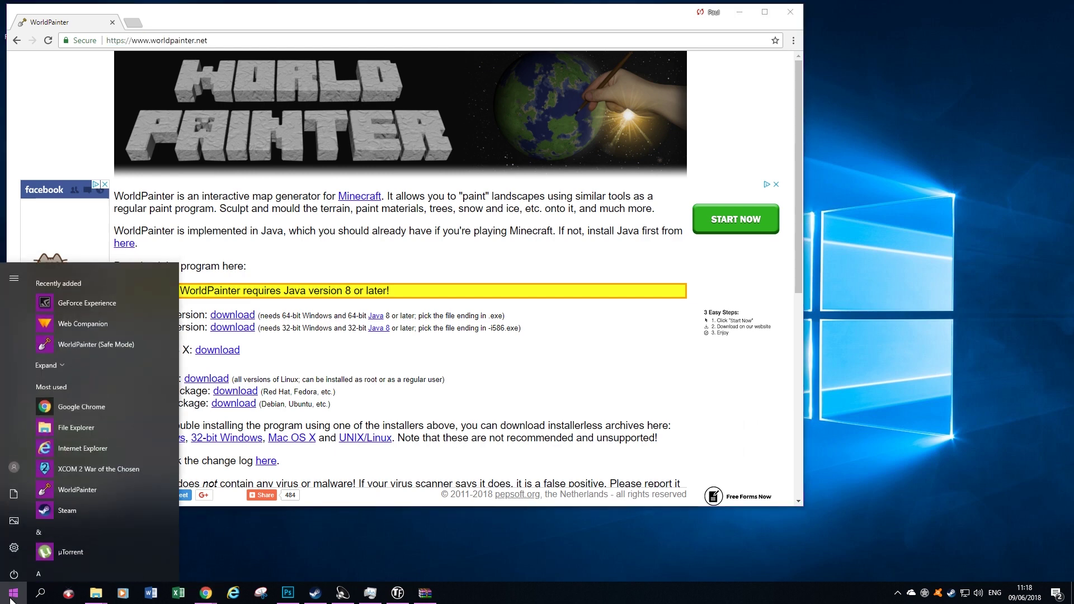
text(worl)
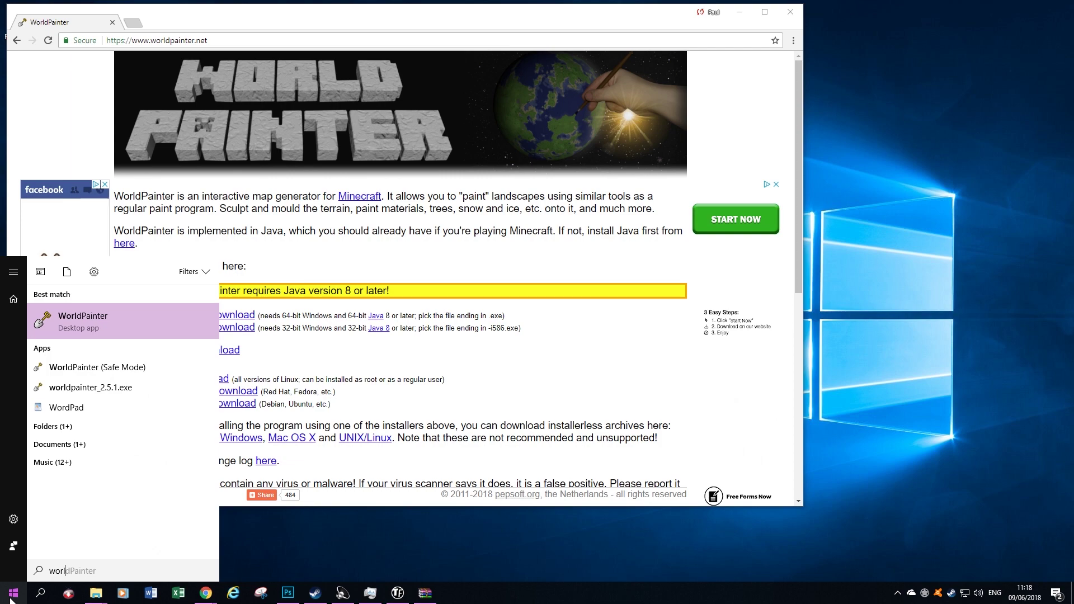
key(Return)
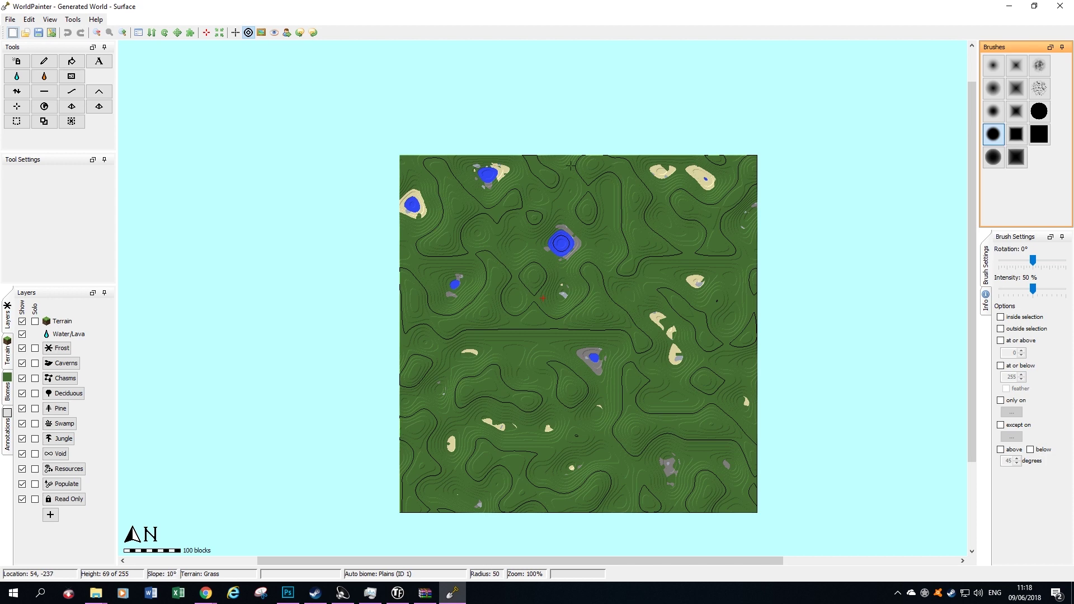
click(11, 21)
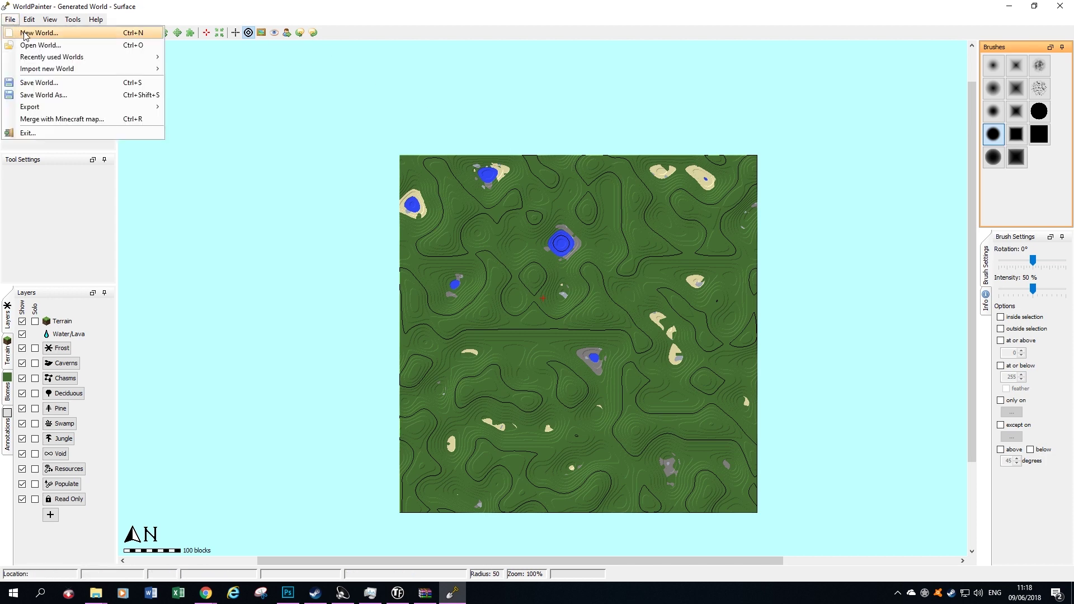
Step: Set up a new world called Megatropolis, 3072 by 3072 blocks, with Flat topography
click(24, 34)
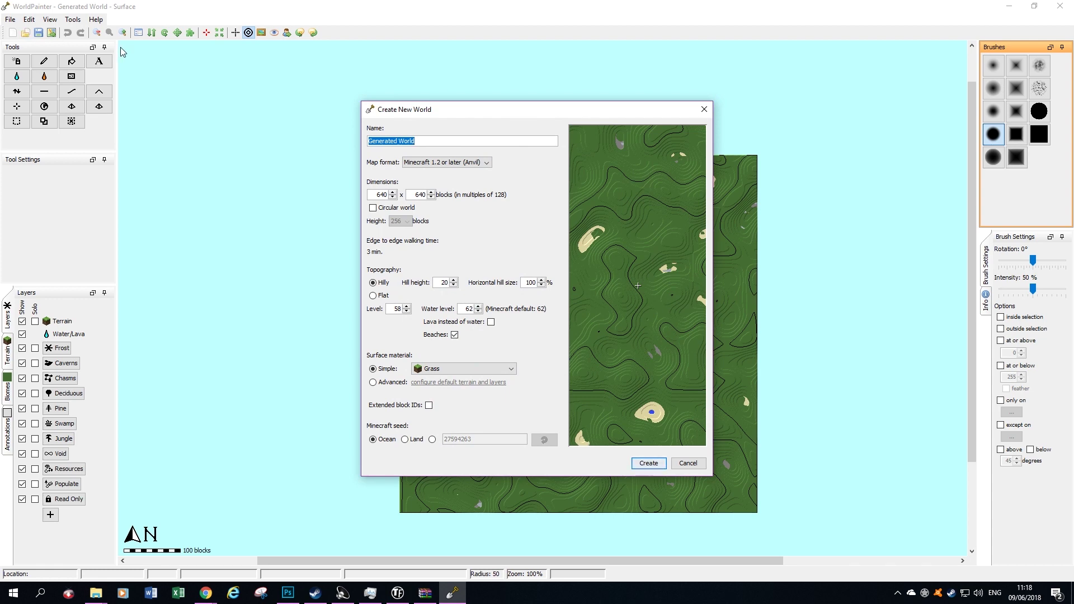
text(Megatropolis)
double_click(381, 195)
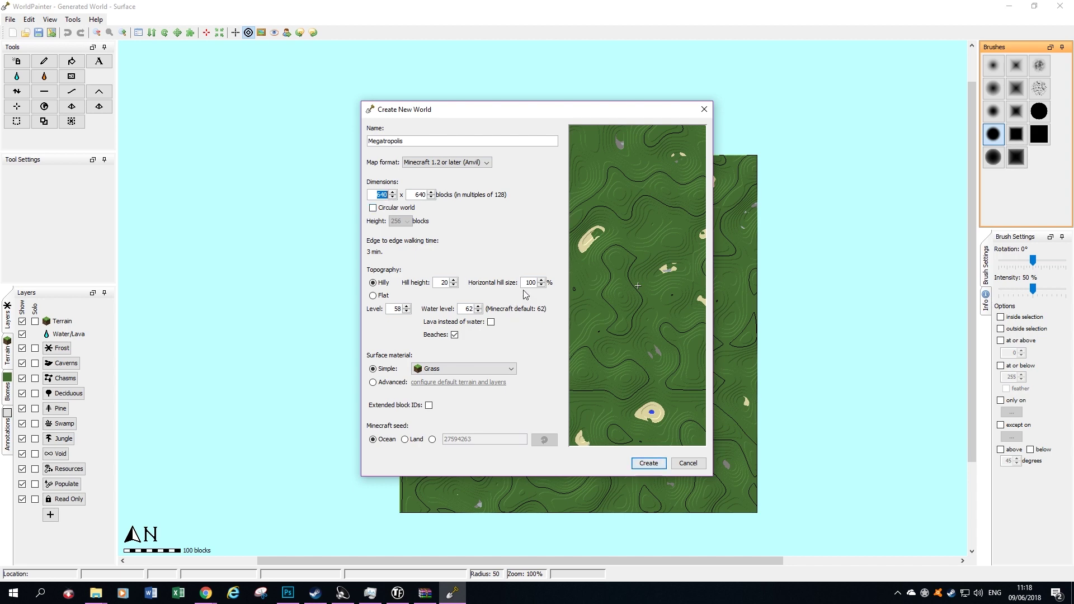
text(3073)
key(Tab)
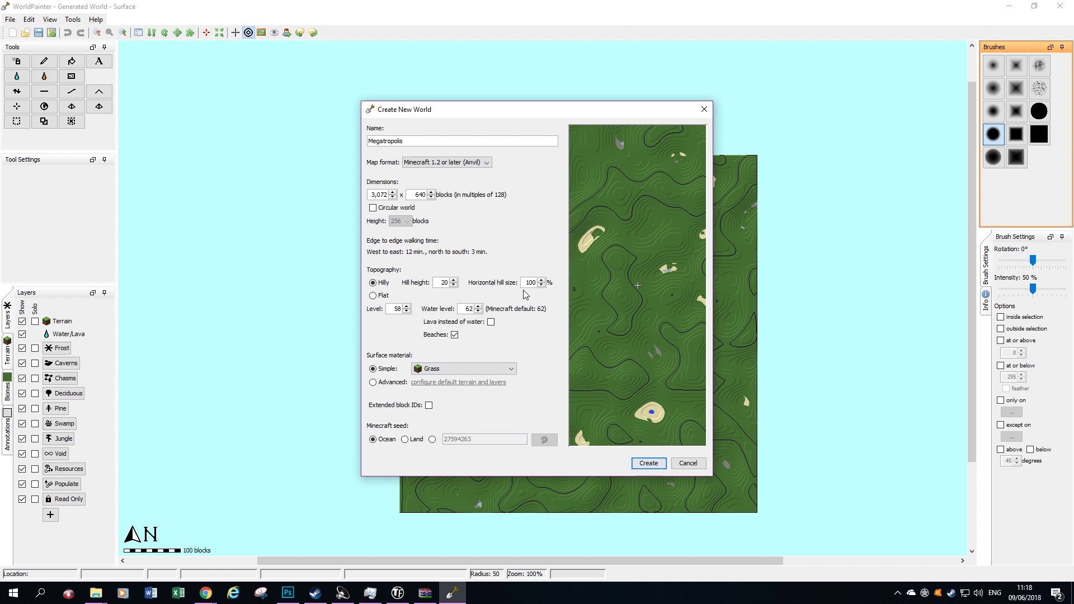
key(Delete)
key(Delete)
key(Delete)
text(3072)
key(Tab)
click(383, 295)
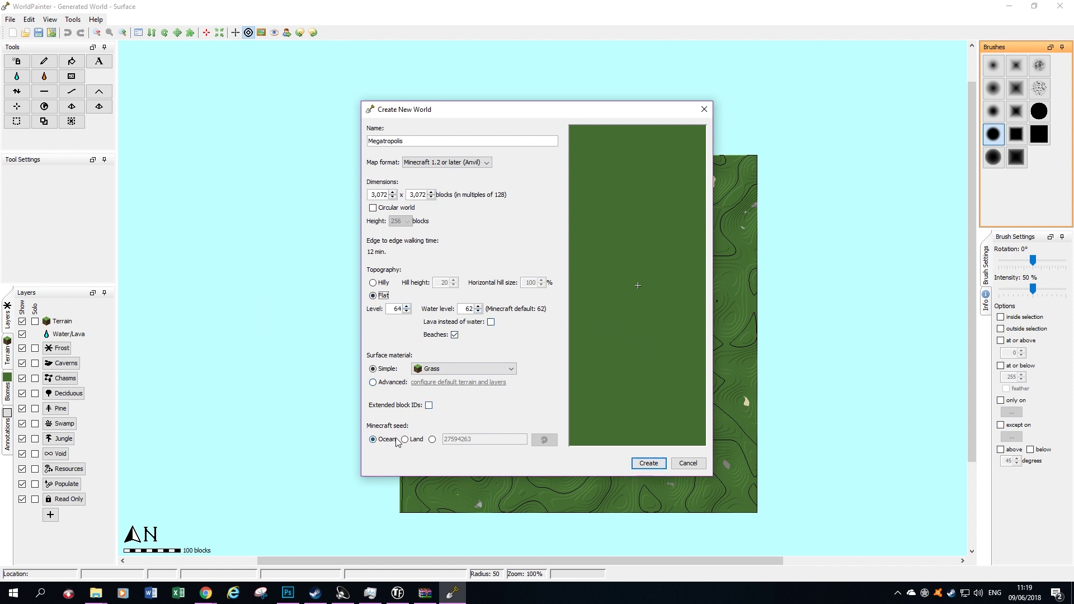
Step: Create the Megatropolis world and zoom out to view the whole flat map
click(645, 468)
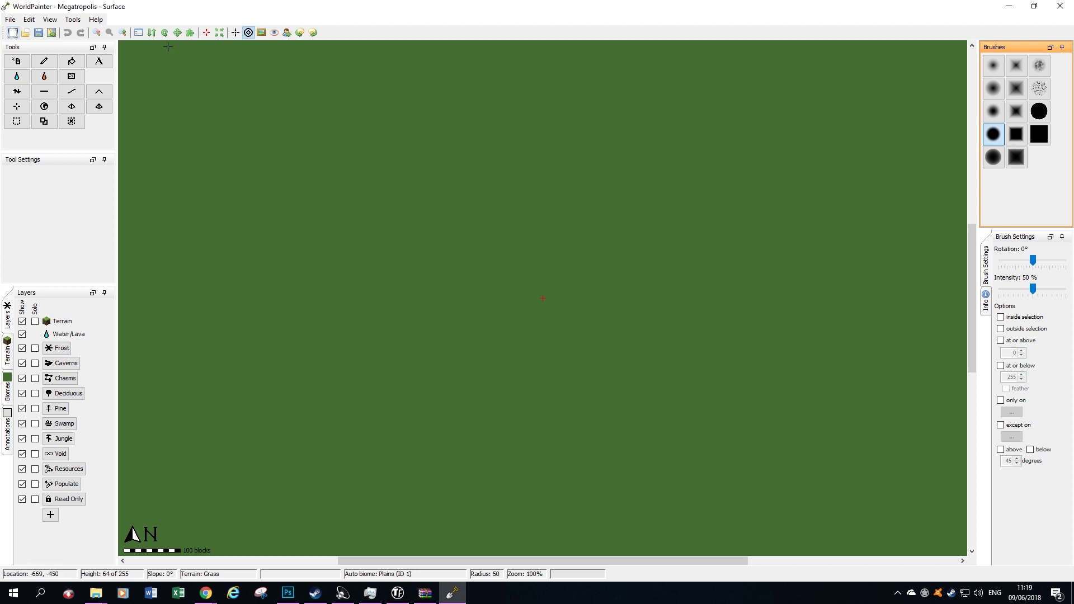
double_click(97, 33)
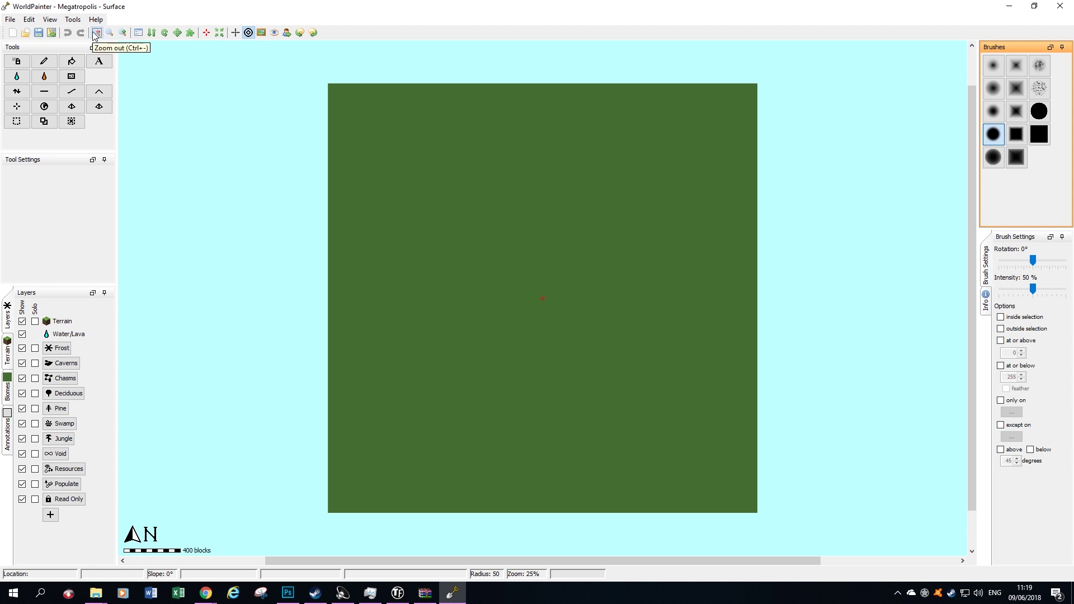
click(96, 33)
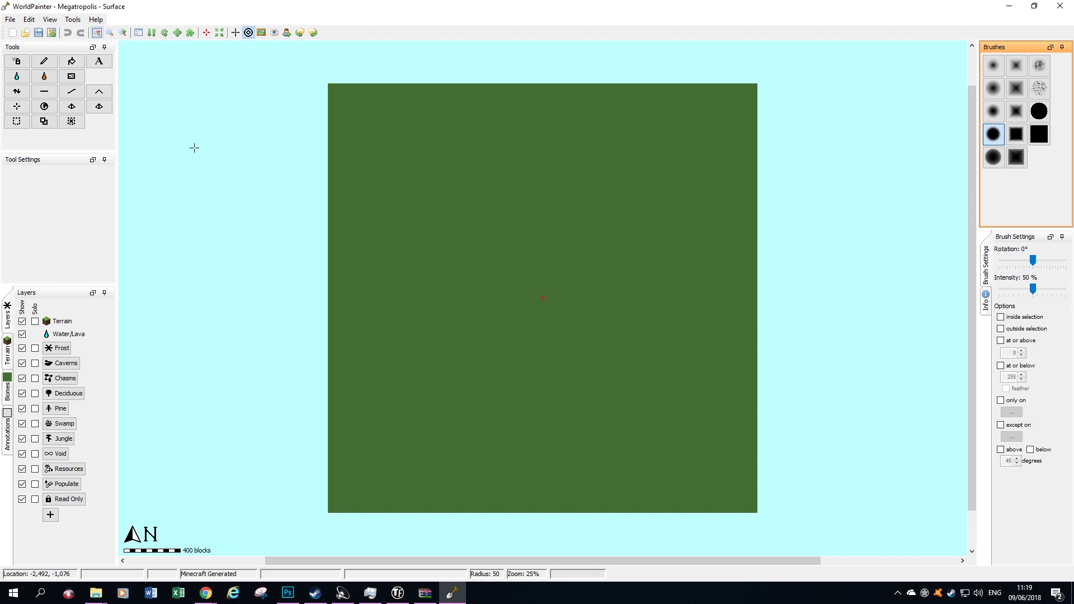
Step: Load D:\maptemp\Capture.PNG as the map overlay image
click(262, 32)
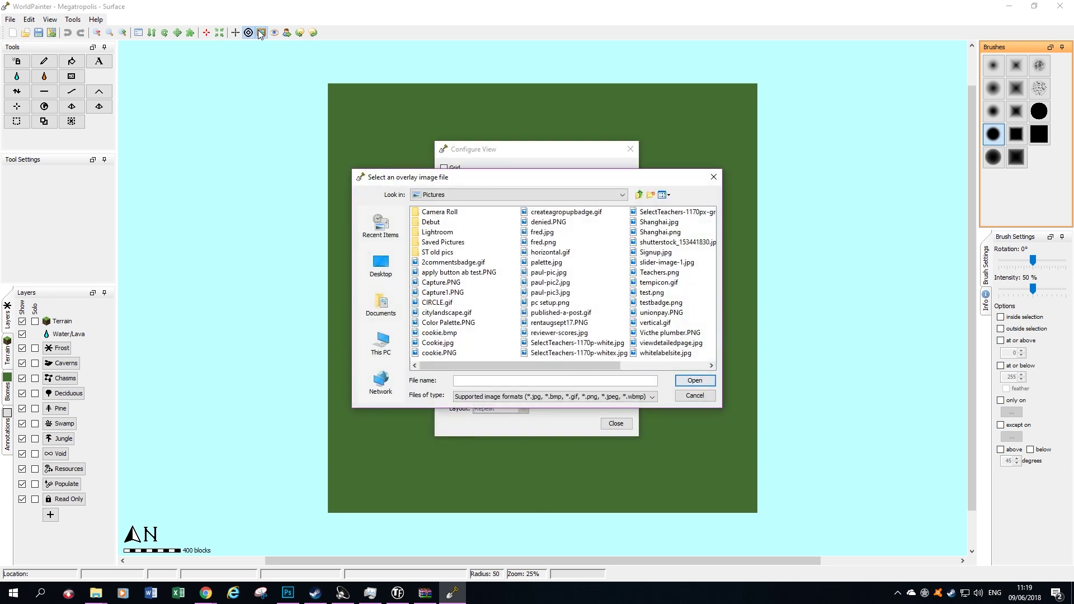
click(382, 342)
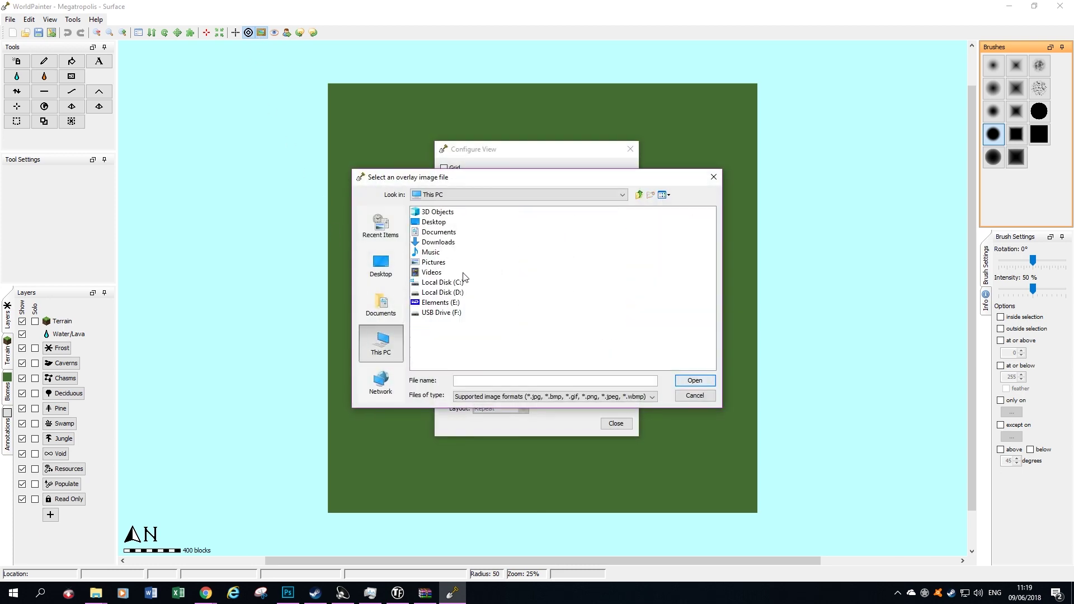
double_click(442, 292)
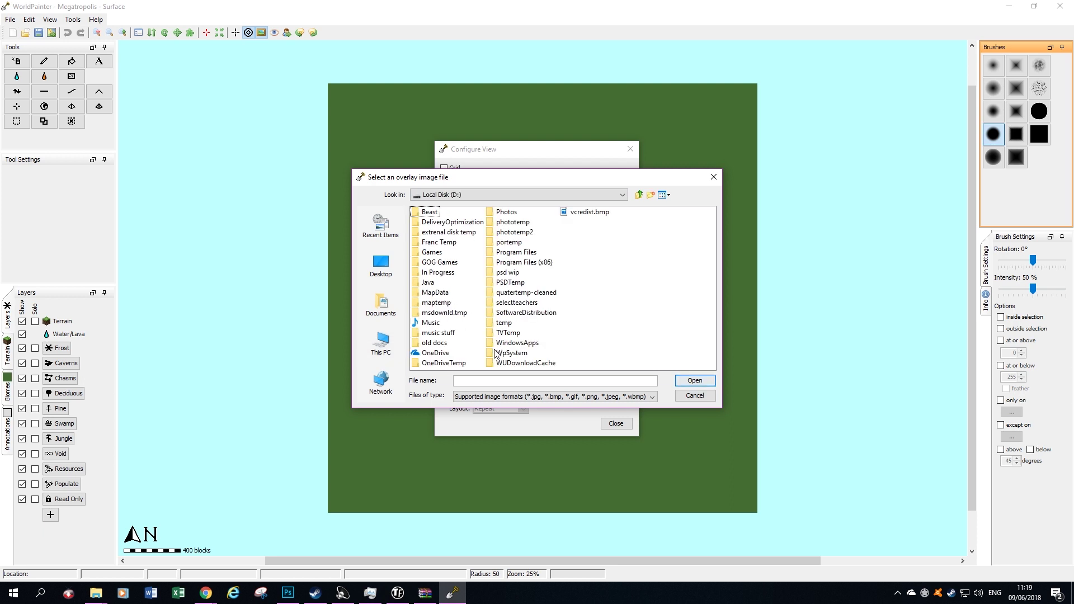
double_click(441, 304)
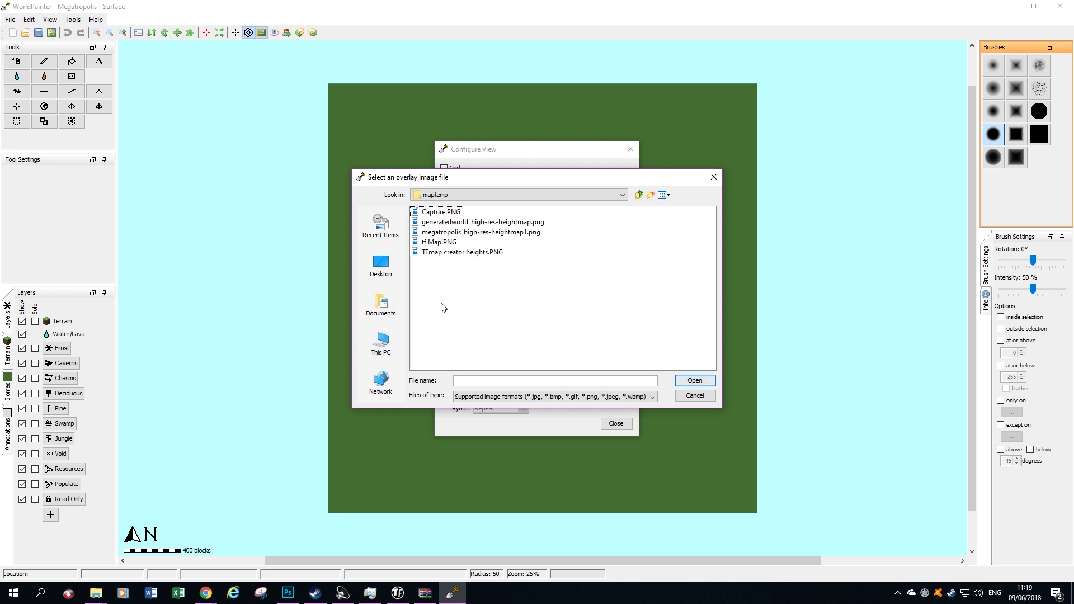
click(454, 212)
click(699, 381)
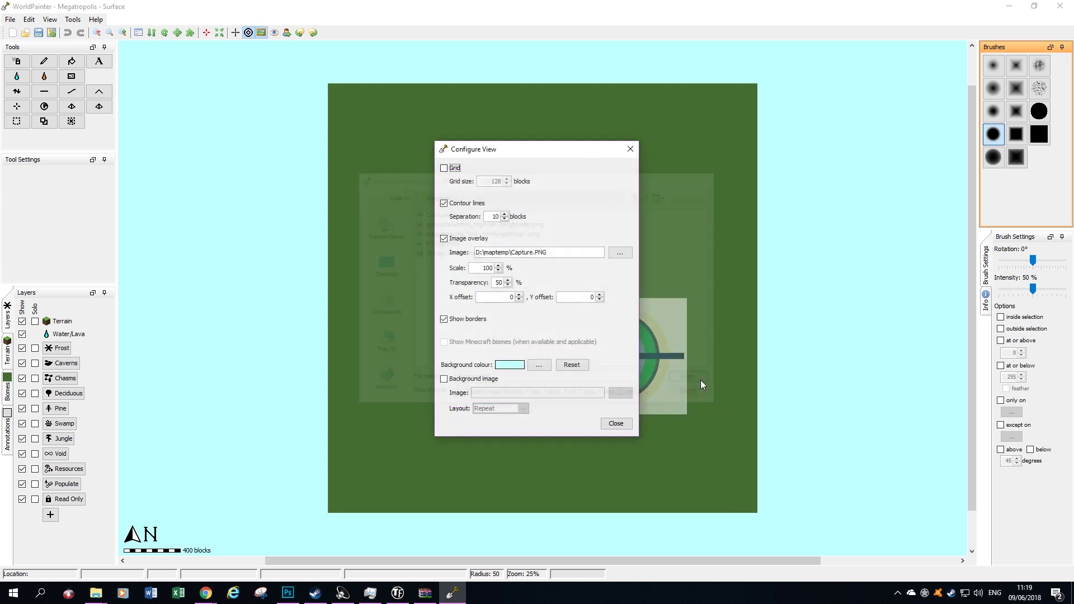
drag(560, 155, 287, 161)
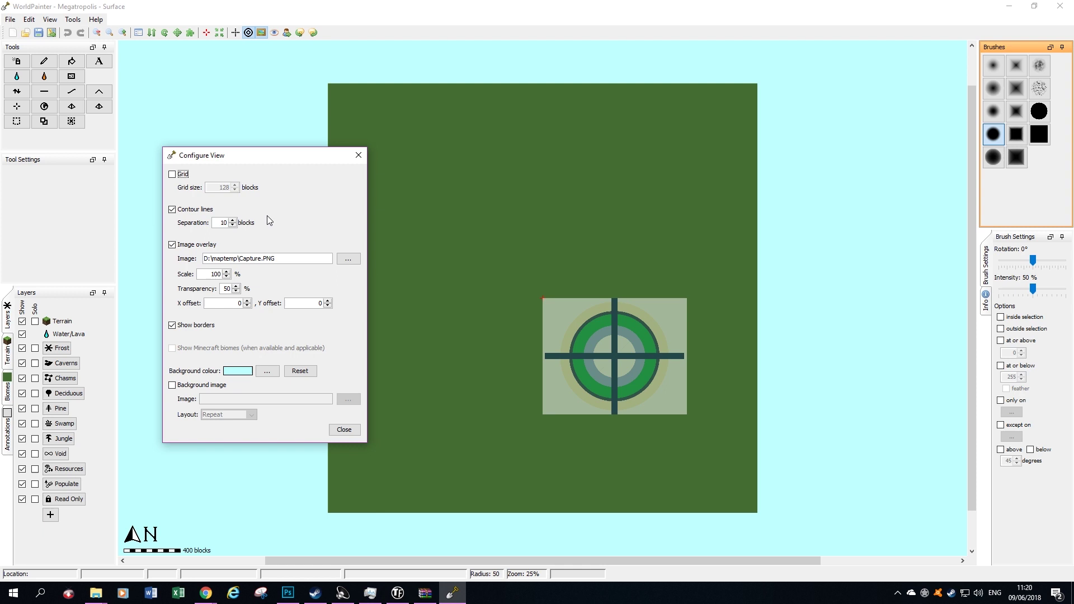
Step: Set the overlay to 300% scale, offsets -1550 and -1300, and 70% transparency
drag(209, 275, 226, 276)
text(300)
key(Return)
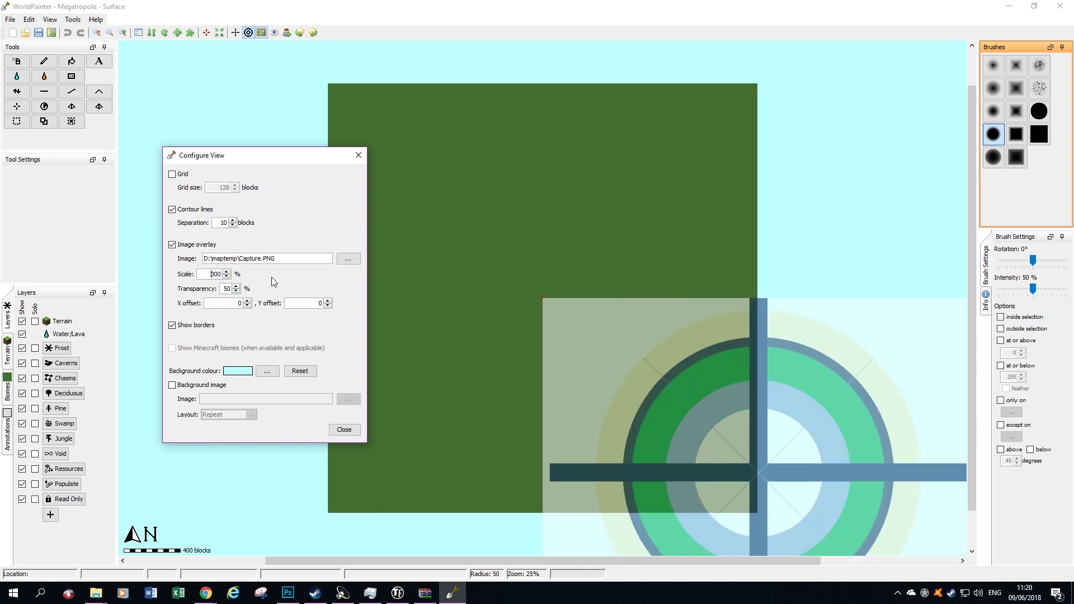
double_click(246, 304)
text(-1550)
key(Return)
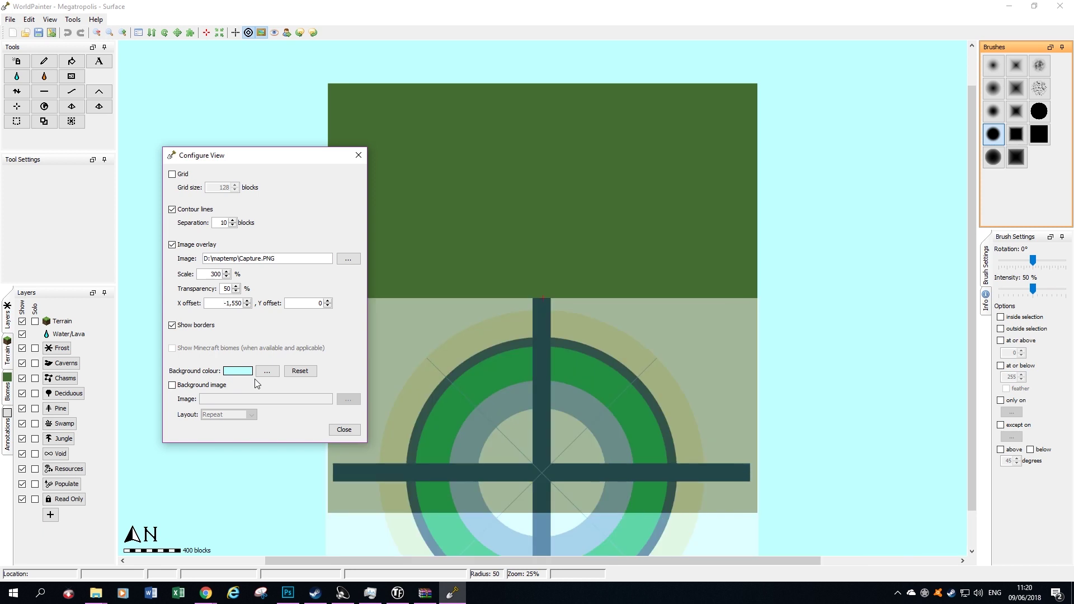
double_click(319, 304)
text(-1300)
key(Return)
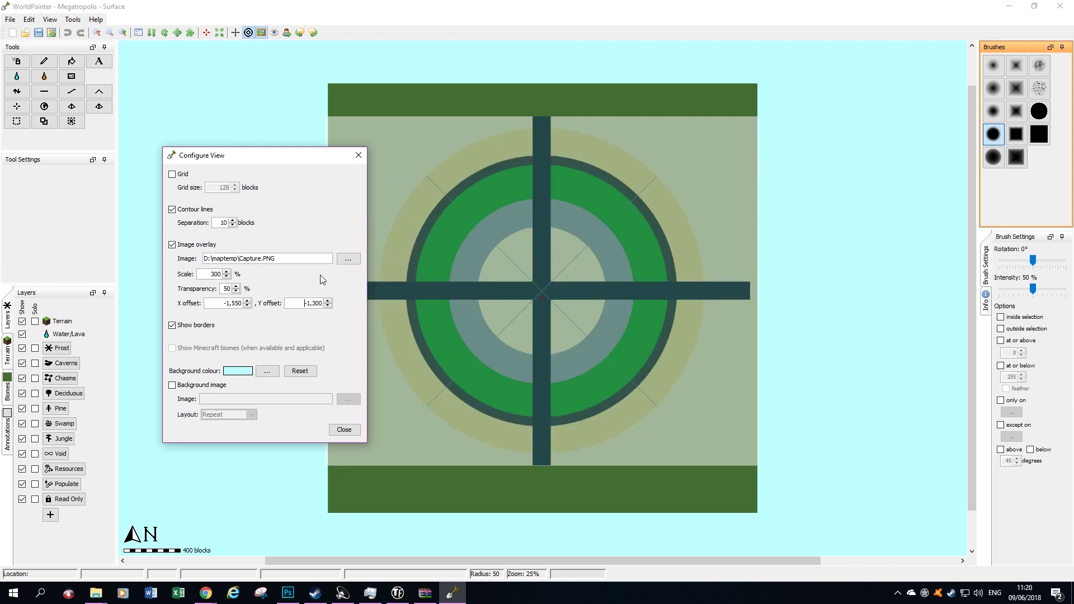
double_click(226, 289)
text(70)
key(Return)
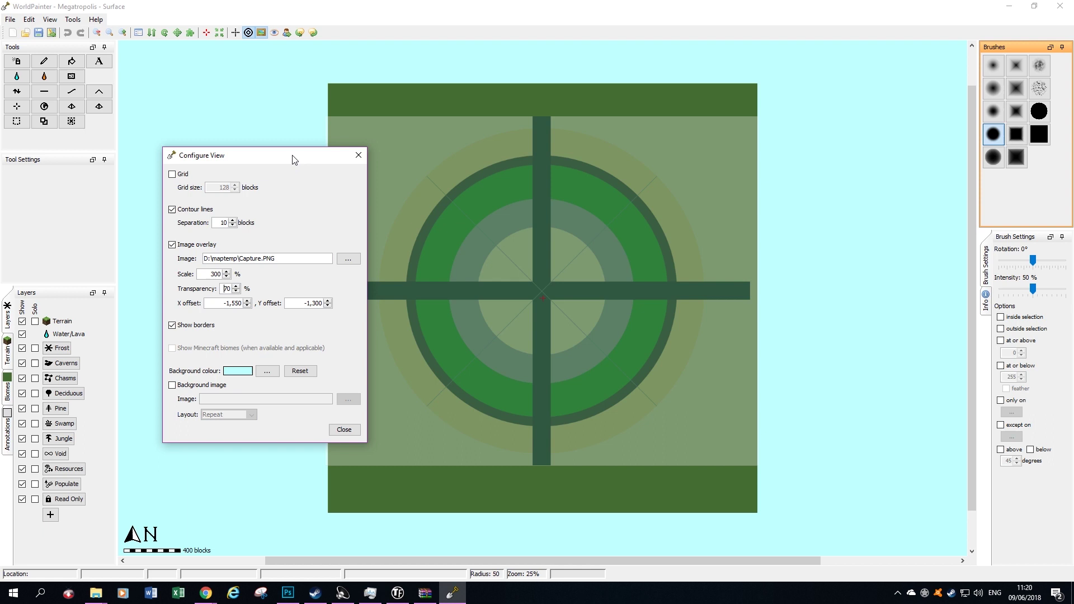
drag(293, 156, 249, 151)
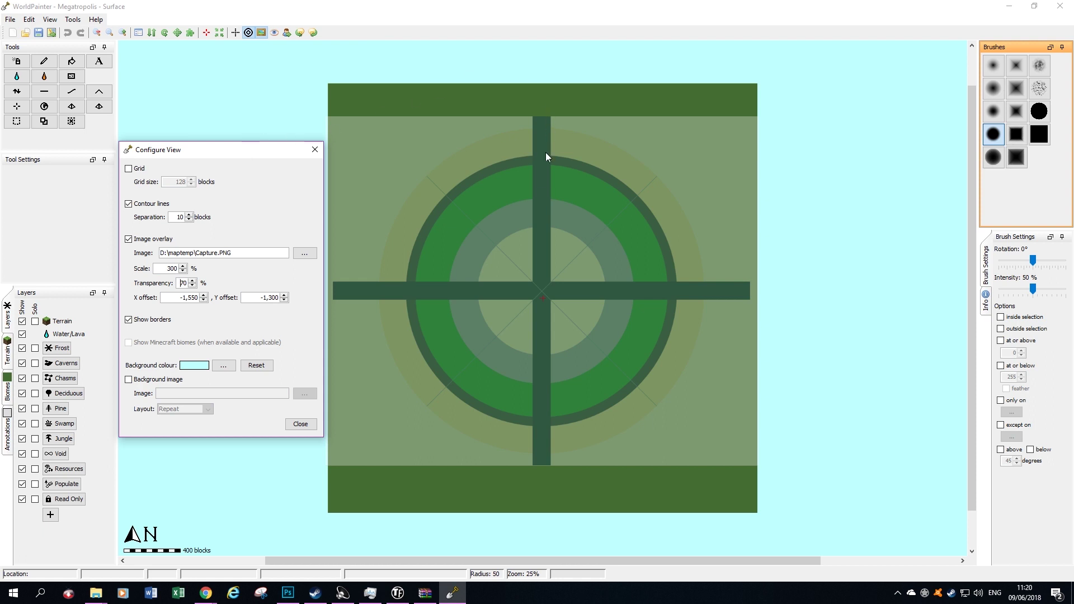
Step: Close the view settings, switch to the Raise/Lower tool, and zoom in on the map
click(301, 424)
key(ctrl+1)
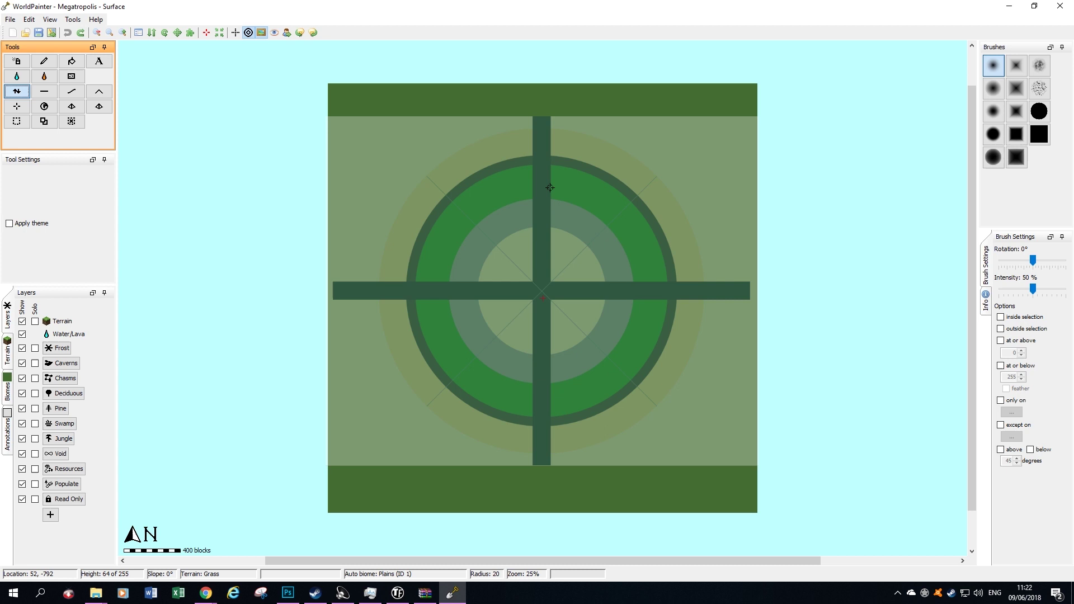
click(123, 34)
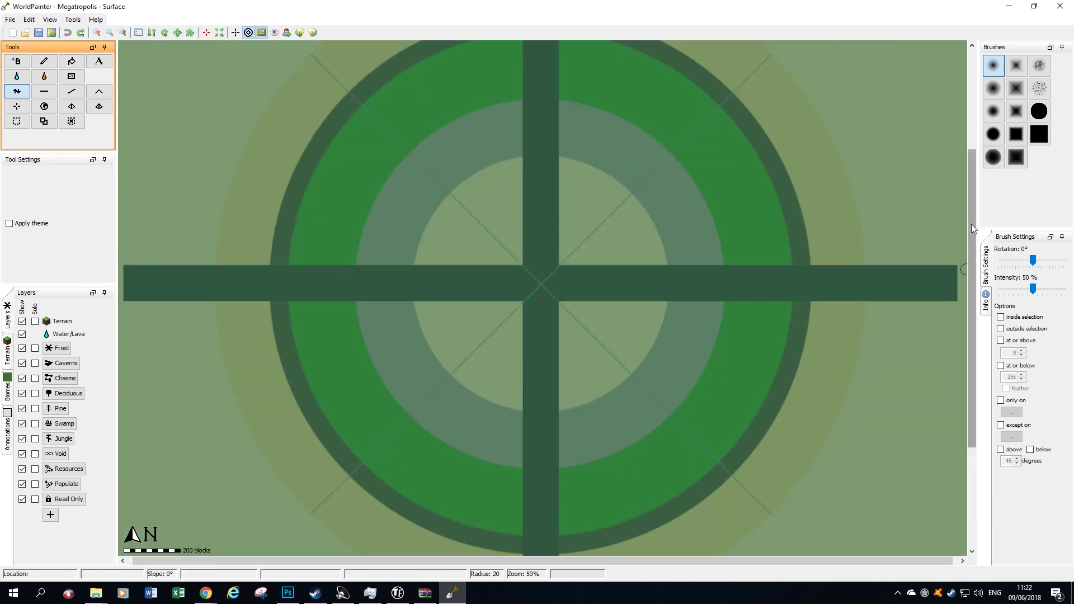
Step: Lower the terrain along the north road arm into a river channel reaching the crossroads
drag(968, 171, 974, 58)
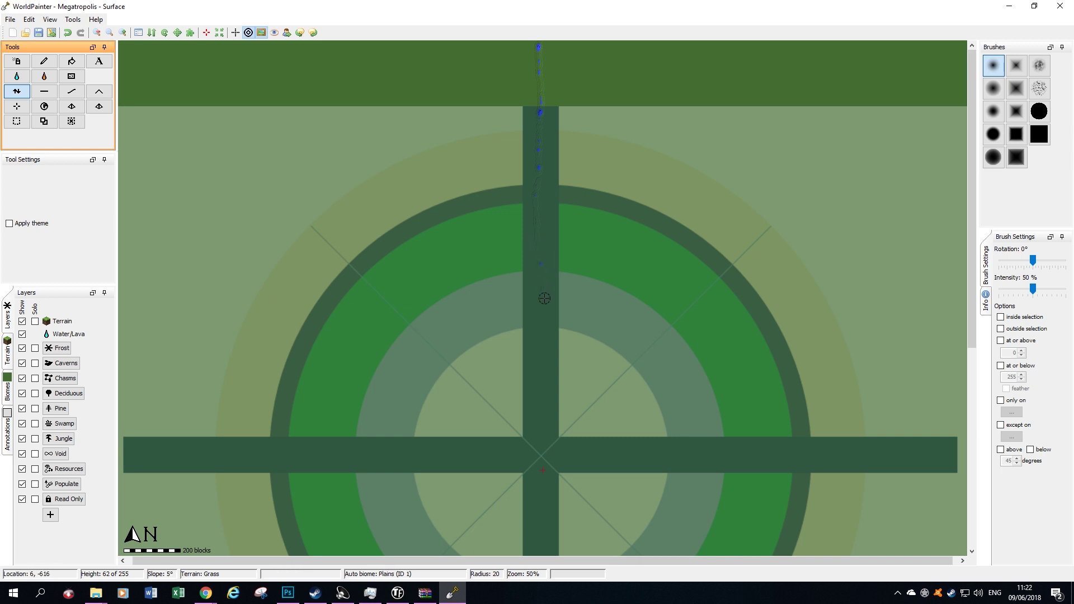
drag(534, 335, 529, 373)
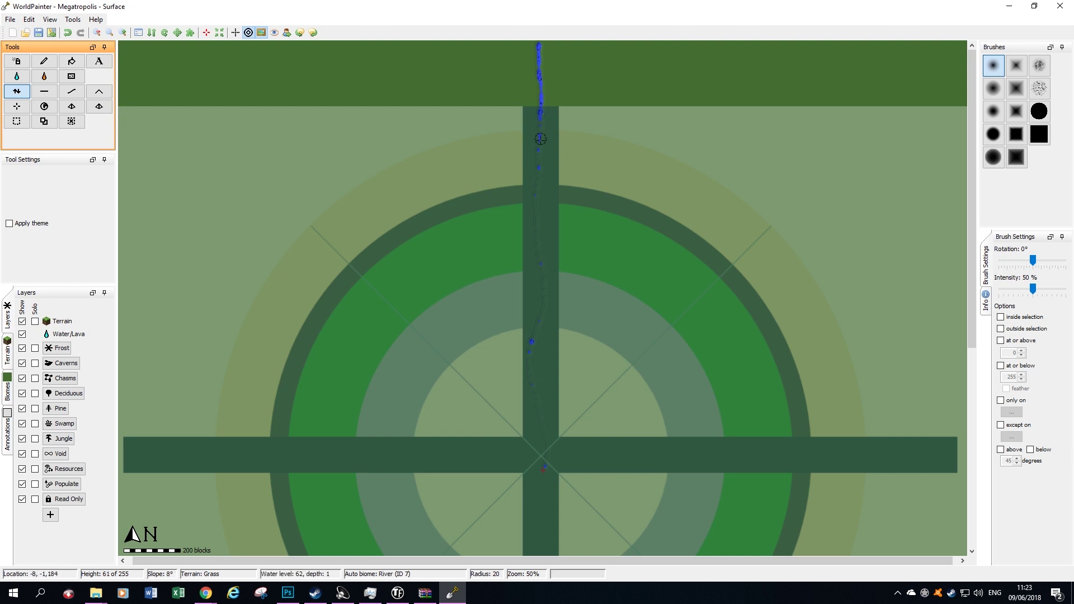
drag(539, 166, 536, 249)
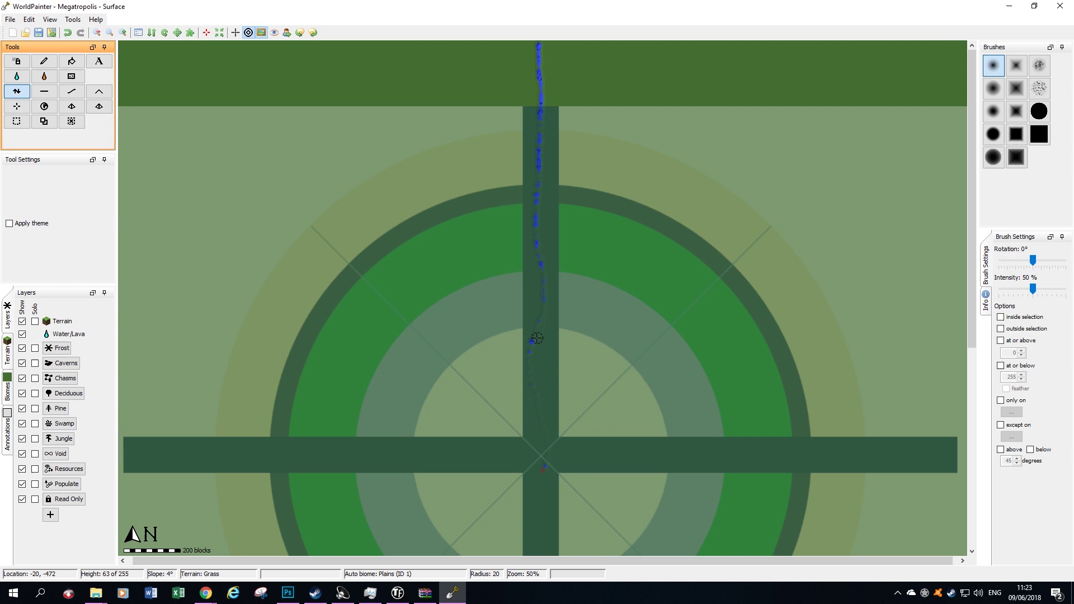
drag(537, 338, 532, 355)
drag(544, 315, 528, 389)
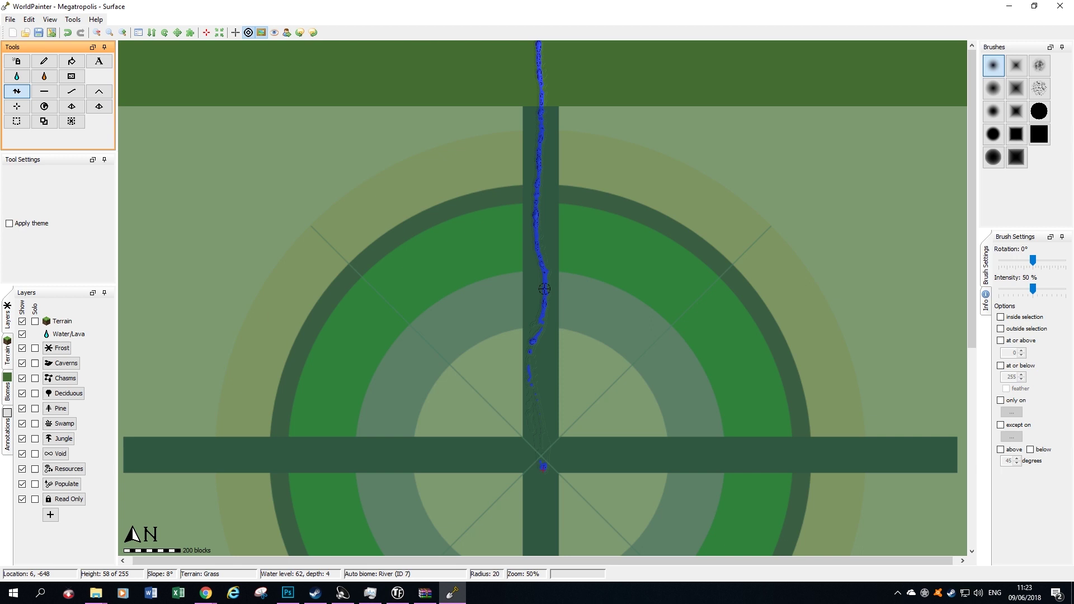
drag(528, 372, 542, 466)
Step: Raise brush intensity and carve the river from the crossroads along the western road
middle_drag(486, 404, 485, 61)
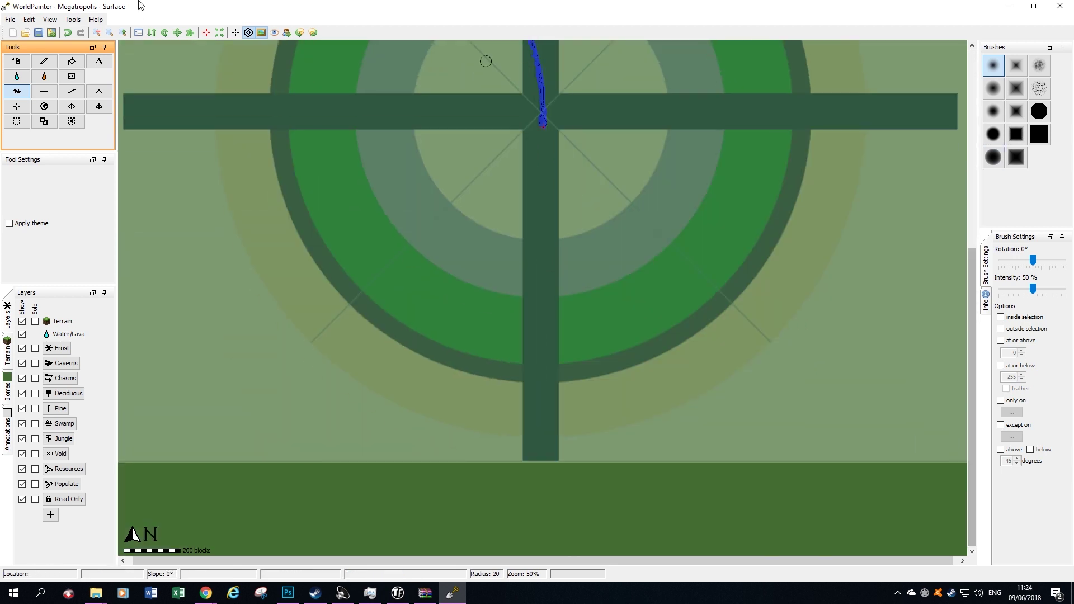
drag(1032, 289, 1052, 289)
mouse_move(543, 131)
mouse_down()
mouse_move(548, 390)
mouse_move(533, 548)
mouse_move(546, 382)
mouse_move(542, 109)
mouse_up()
middle_drag(542, 110, 537, 283)
mouse_move(539, 287)
mouse_down()
mouse_move(683, 277)
mouse_move(947, 302)
mouse_move(716, 271)
mouse_move(559, 288)
mouse_move(711, 271)
mouse_move(881, 291)
mouse_move(820, 281)
mouse_up()
mouse_move(585, 286)
mouse_down()
mouse_move(438, 274)
mouse_move(222, 301)
mouse_up()
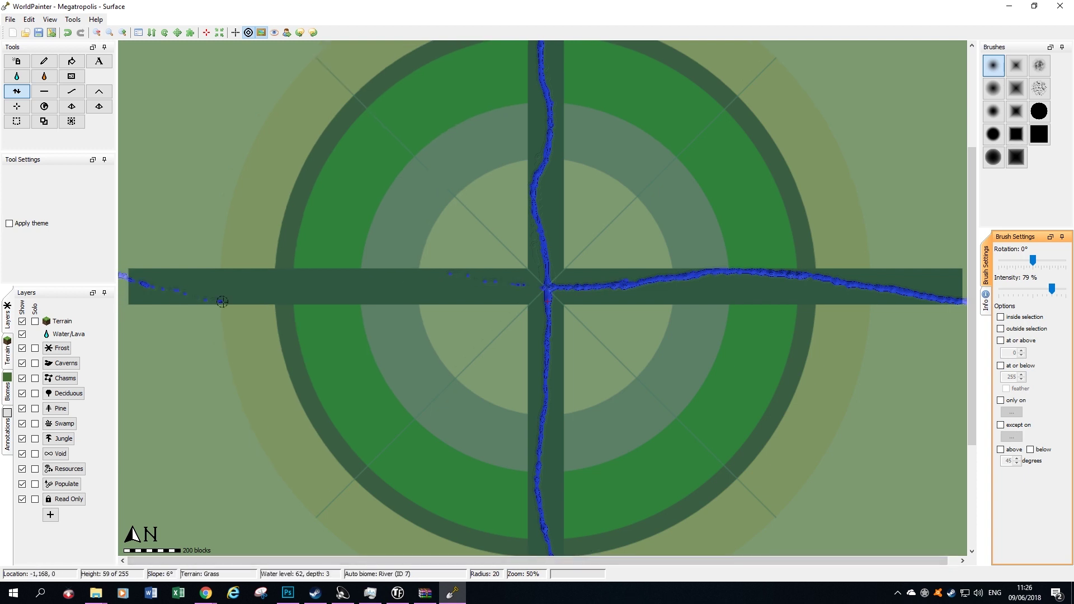
mouse_move(451, 274)
mouse_down()
mouse_move(151, 289)
mouse_move(273, 306)
mouse_move(343, 298)
mouse_move(238, 302)
mouse_up()
Step: Paint water around the dark ring's western arc, joining it to the road rivers
scroll(336, 252, up, 3)
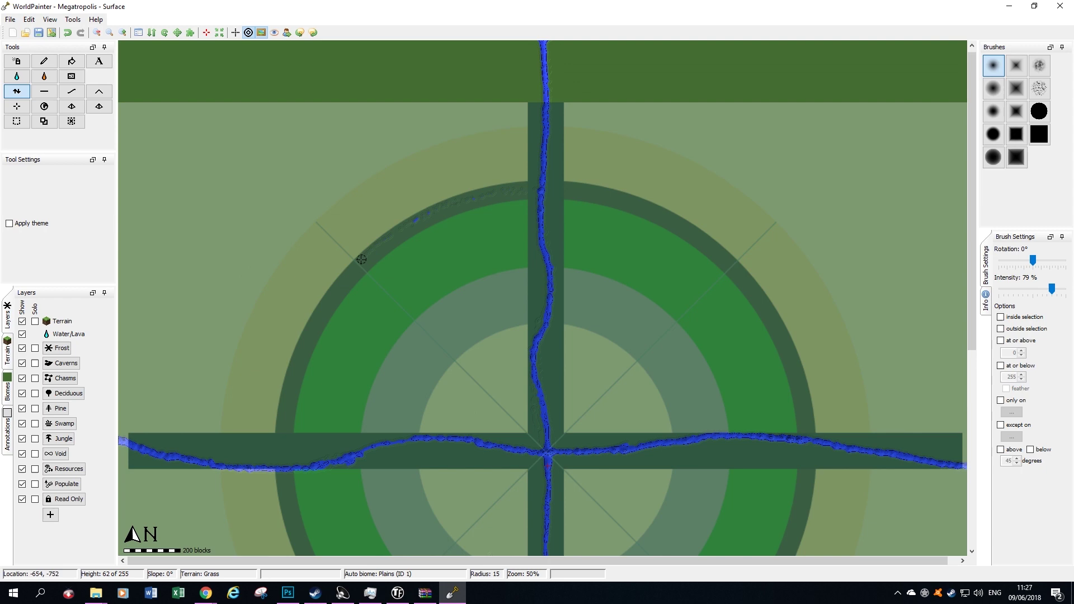
scroll(284, 297, up, 1)
mouse_move(464, 193)
mouse_down()
mouse_move(644, 98)
mouse_move(420, 235)
mouse_up()
scroll(403, 241, down, 4)
mouse_move(364, 112)
mouse_down()
mouse_move(257, 330)
mouse_move(271, 268)
mouse_move(318, 173)
mouse_move(327, 249)
mouse_move(423, 383)
mouse_move(386, 346)
mouse_move(337, 269)
mouse_move(442, 407)
mouse_move(570, 506)
mouse_up()
scroll(920, 336, down, 7)
scroll(570, 506, down, 4)
mouse_move(570, 317)
mouse_down()
mouse_move(673, 347)
mouse_move(809, 365)
mouse_up()
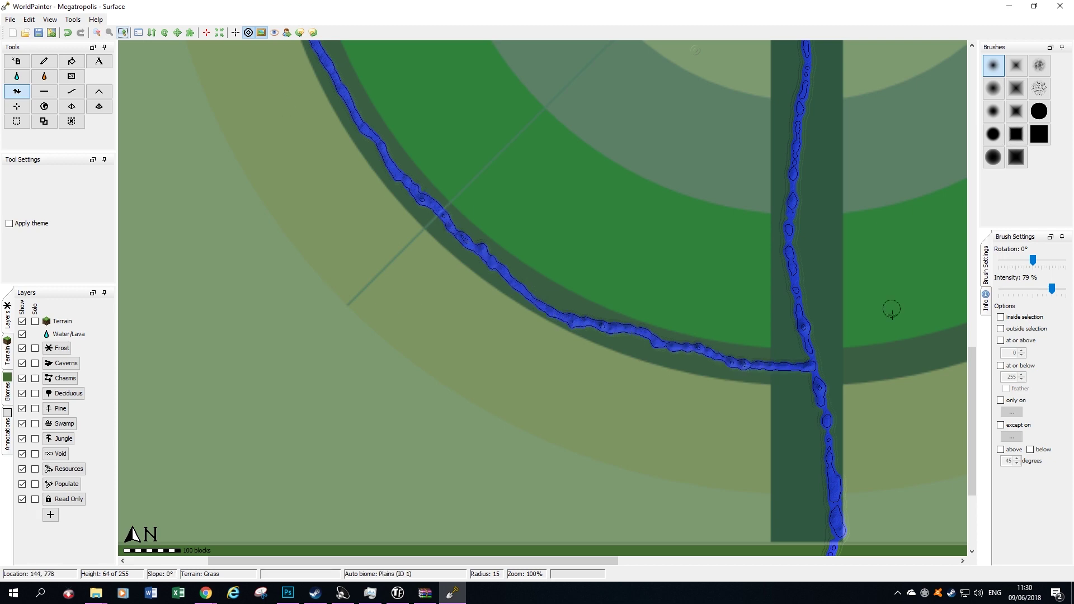
shift+scroll(691, 468, right, 10)
mouse_move(658, 197)
mouse_down()
mouse_move(491, 304)
mouse_move(302, 353)
mouse_move(498, 302)
mouse_move(582, 263)
mouse_move(659, 197)
mouse_up()
scroll(658, 197, up, 5)
mouse_move(659, 476)
mouse_down()
mouse_move(783, 257)
mouse_move(818, 91)
mouse_up()
Step: Paint water along the rest of the ring near the top junction
scroll(946, 97, down, 2)
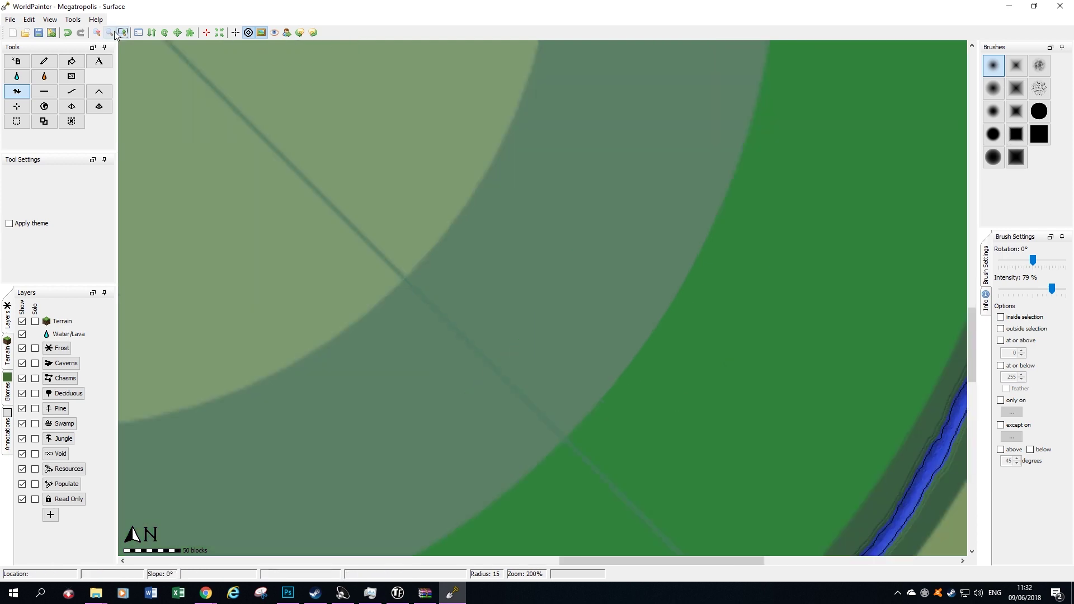
key(ctrl+plus)
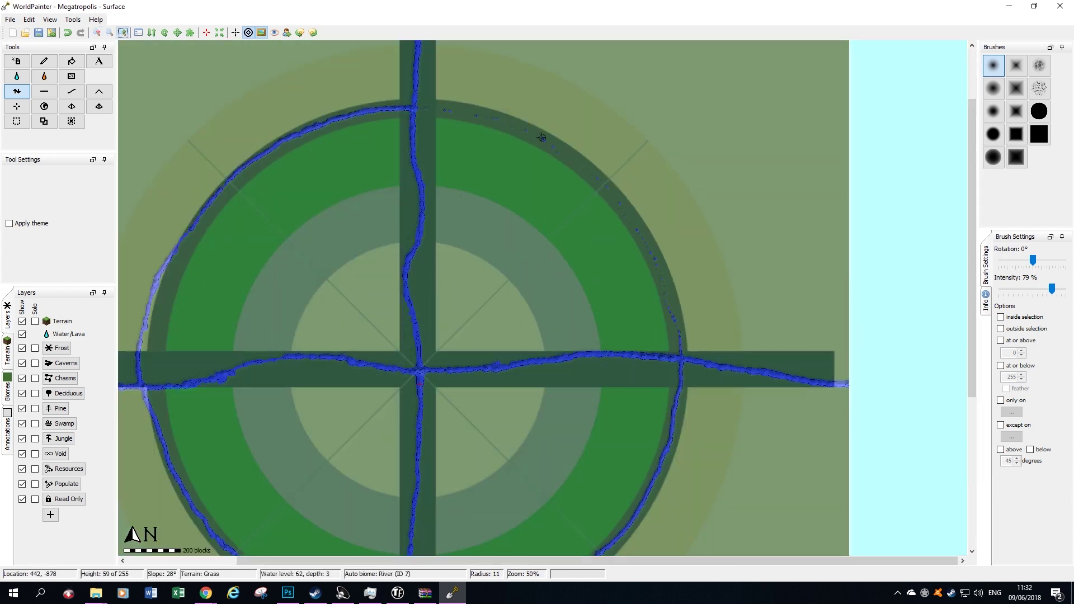
scroll(596, 176, up, 1)
mouse_move(313, 283)
mouse_down()
mouse_move(533, 344)
mouse_move(615, 407)
mouse_move(480, 322)
mouse_move(313, 281)
mouse_move(455, 317)
mouse_move(713, 506)
mouse_move(687, 462)
mouse_move(586, 386)
mouse_move(681, 458)
mouse_up()
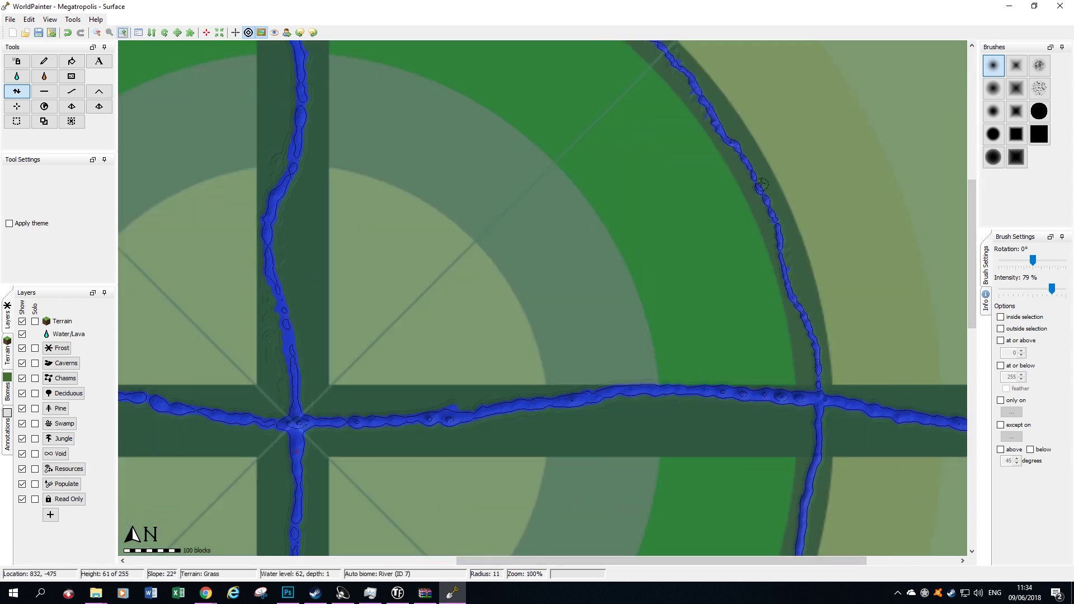
key(ctrl+minus)
key(ctrl+minus)
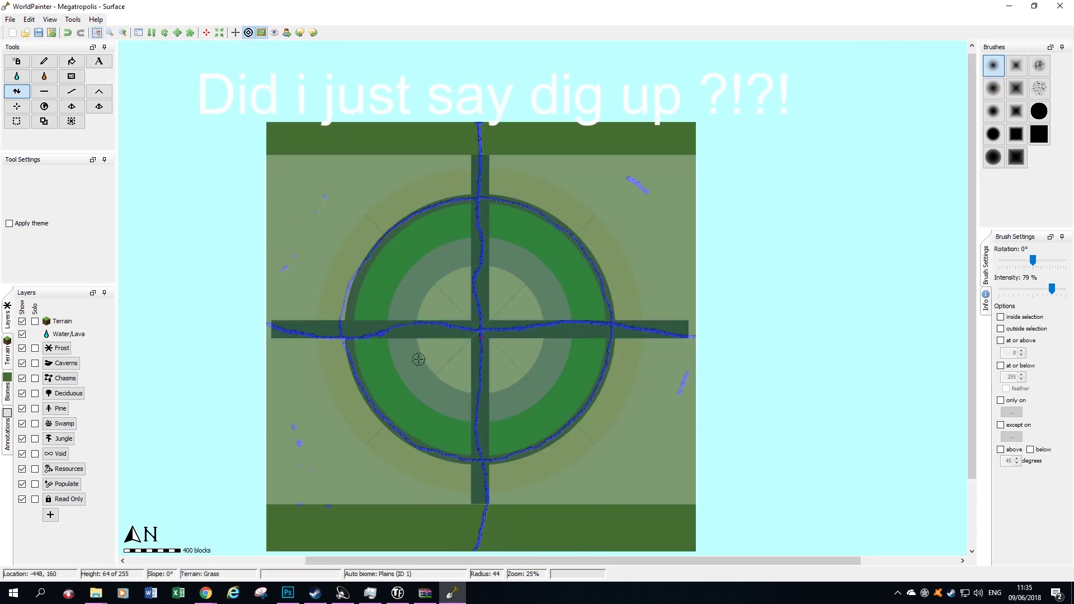
scroll(454, 140, up, 15)
key(ctrl+plus)
middle_drag(392, 84, 517, 173)
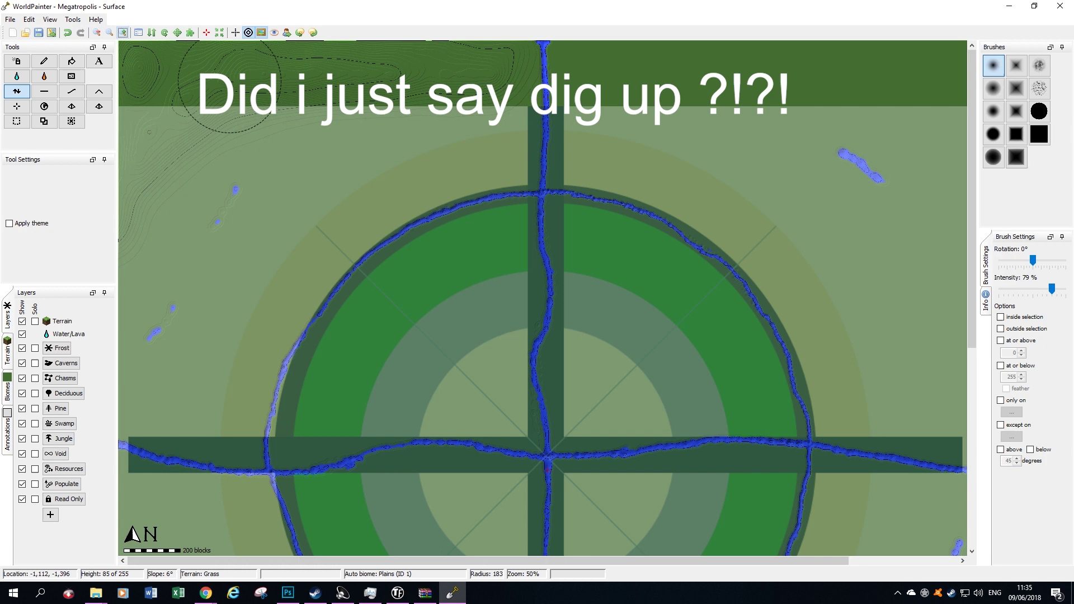
middle_drag(722, 520, 605, 520)
Step: Try noisy and square brush shapes with another terrain tool, settling on a soft round brush
click(1038, 65)
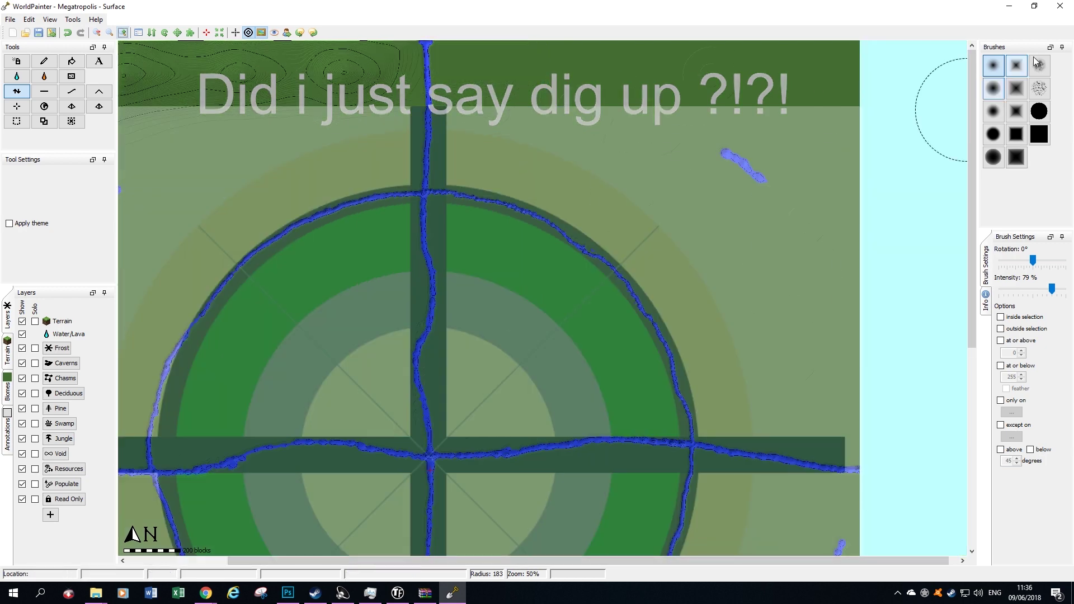
middle_drag(805, 530, 804, 188)
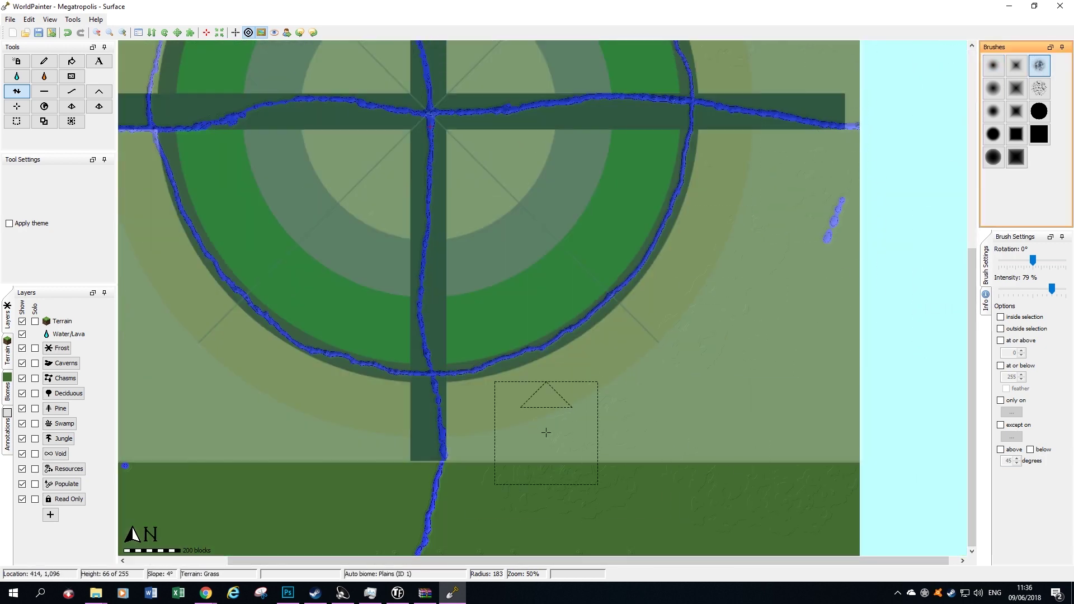
scroll(576, 531, left, 3)
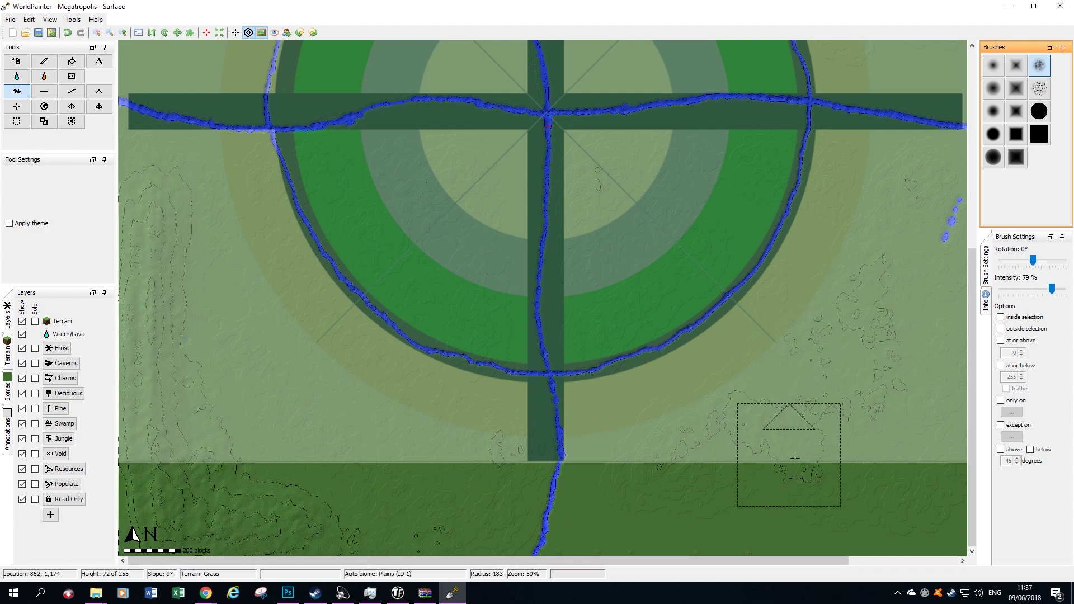
scroll(794, 447, down, 1)
click(72, 90)
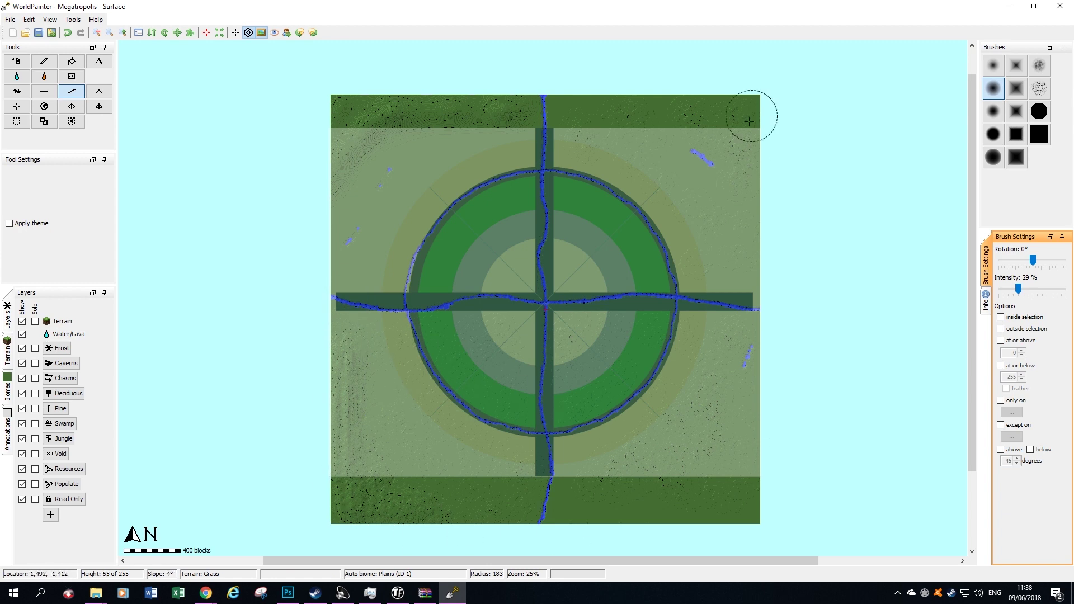
click(1039, 88)
click(994, 88)
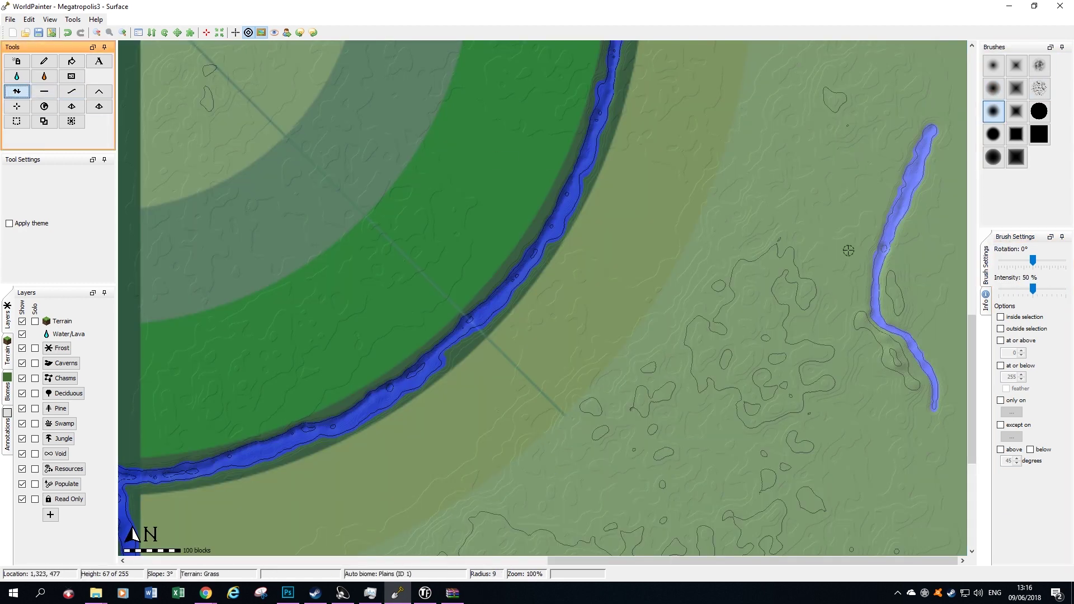
Step: Erase the small north-east water pools with a larger soft brush and reshape the northern hills
click(17, 91)
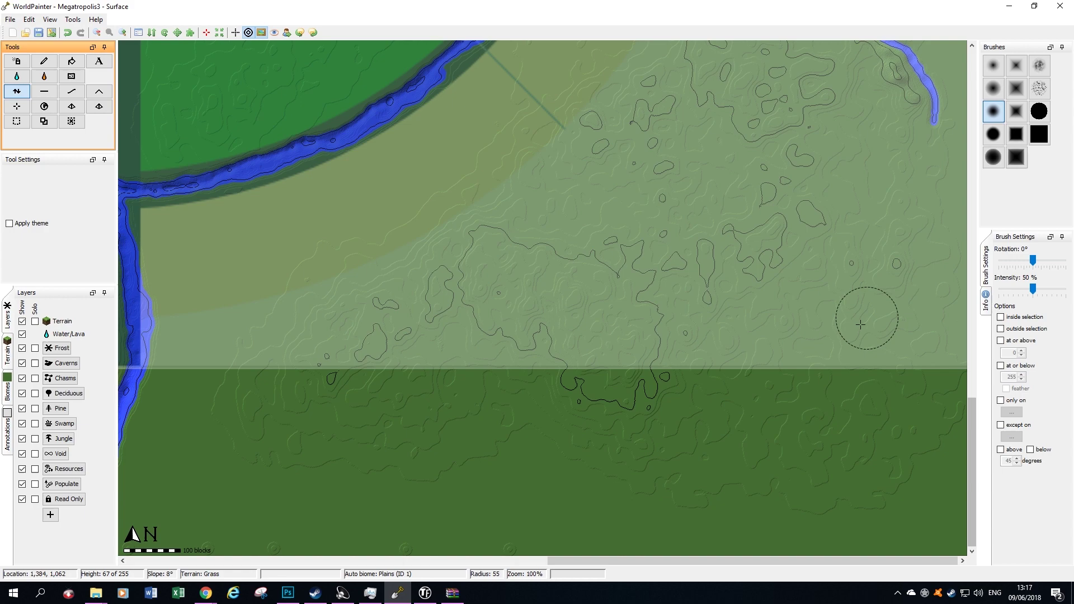
click(1039, 65)
scroll(487, 456, down, 2)
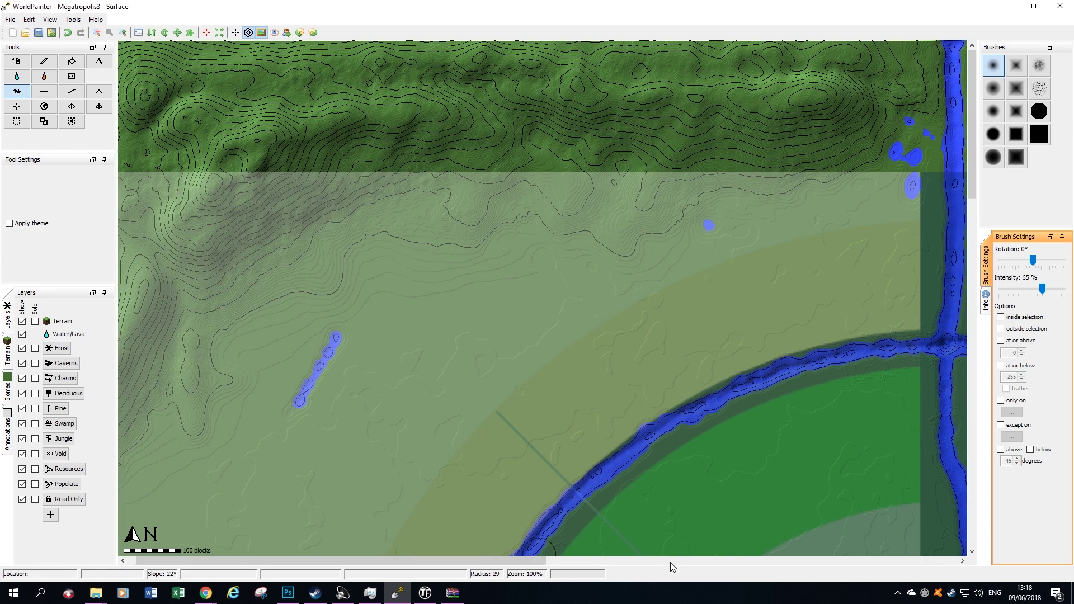
drag(918, 53, 891, 156)
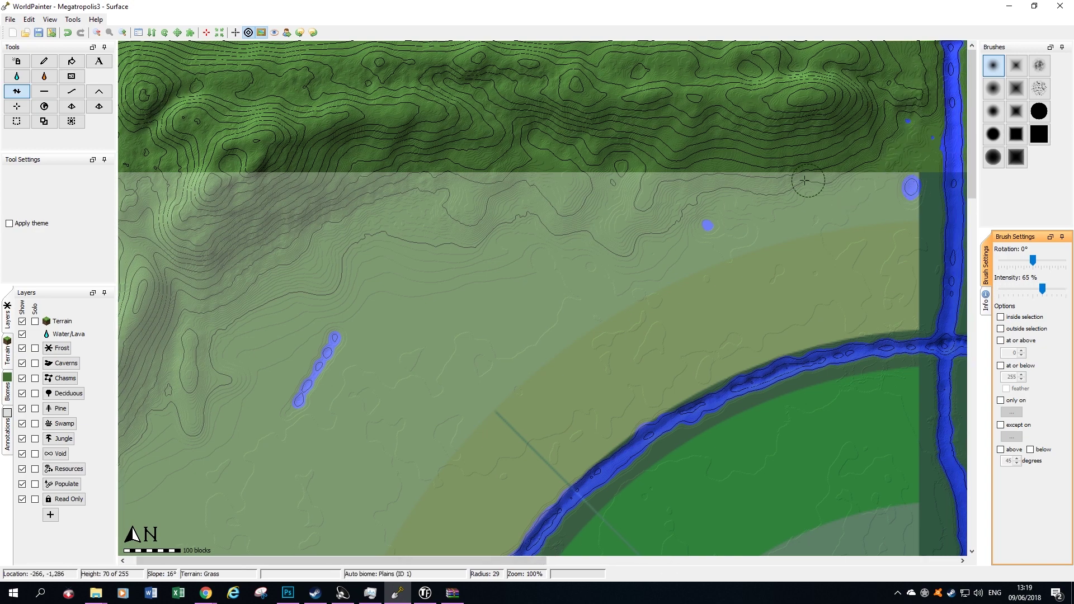
mouse_move(653, 92)
mouse_down()
mouse_move(488, 49)
mouse_move(575, 56)
mouse_move(580, 47)
mouse_move(478, 38)
mouse_move(609, 77)
mouse_up()
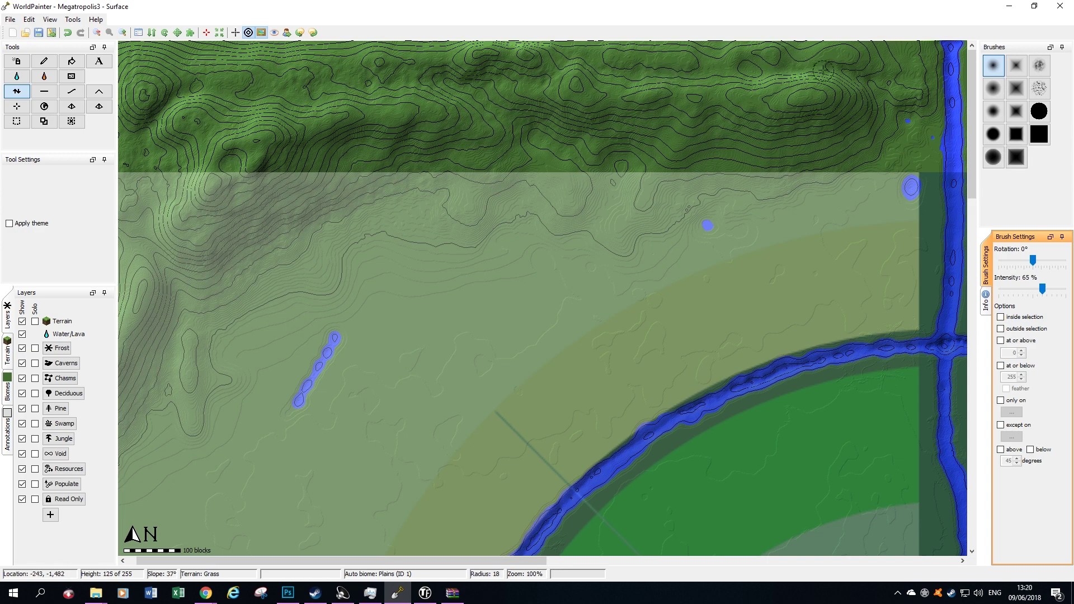
scroll(920, 134, down, 4)
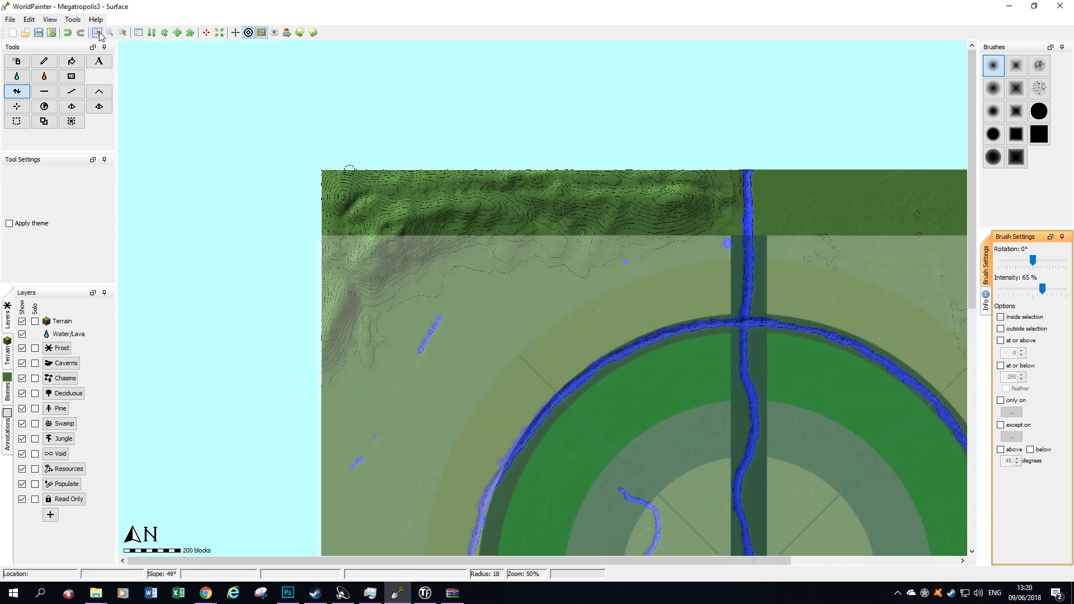
ctrl+scroll(784, 360, down, 2)
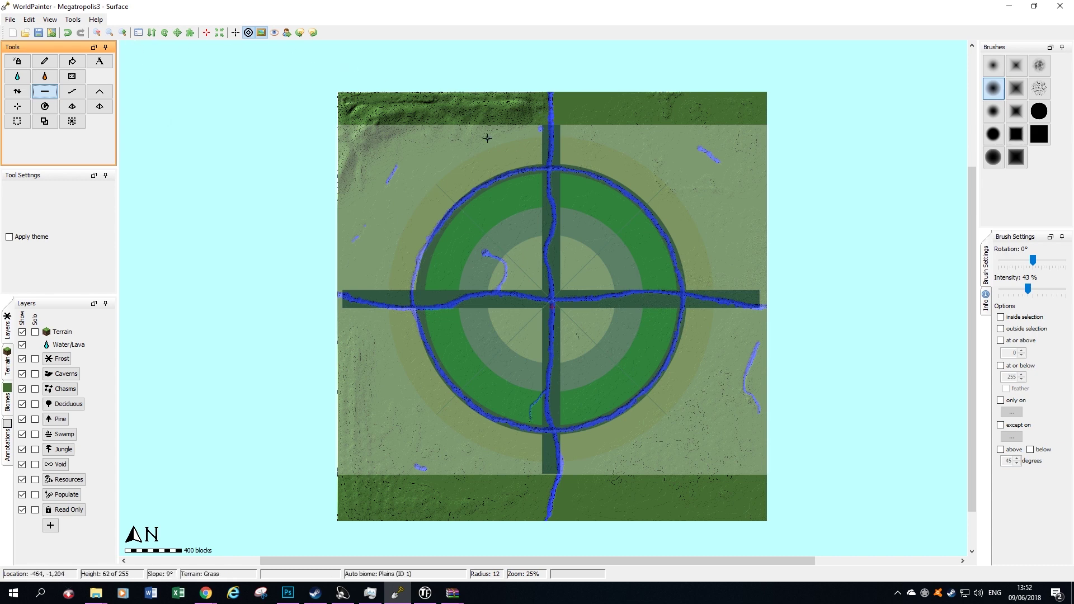
Step: Export the world as a high-resolution height map, overwriting heightmap.png
click(17, 23)
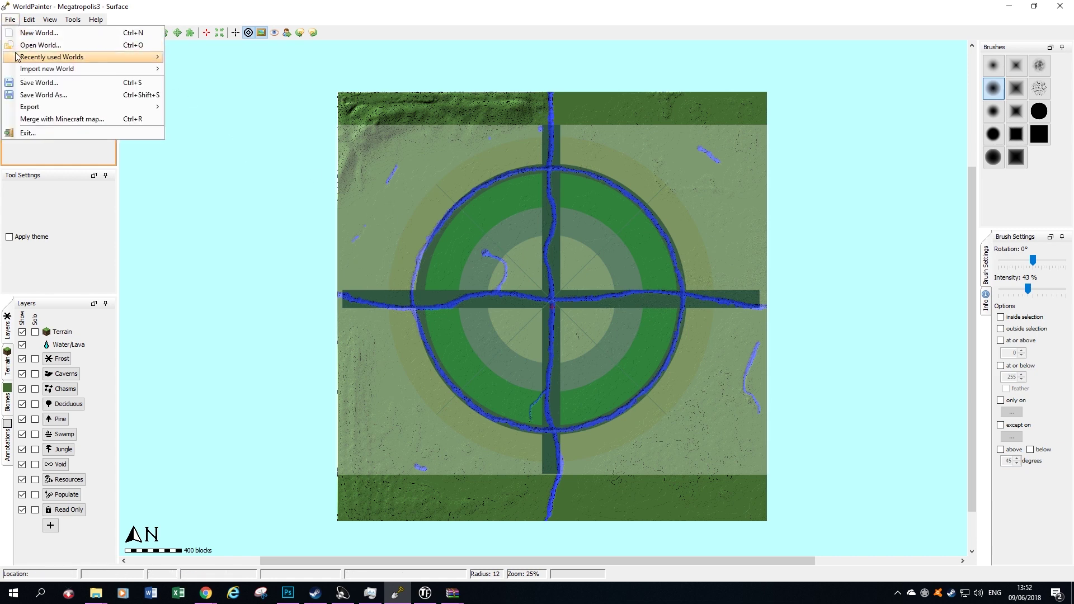
mouse_move(35, 106)
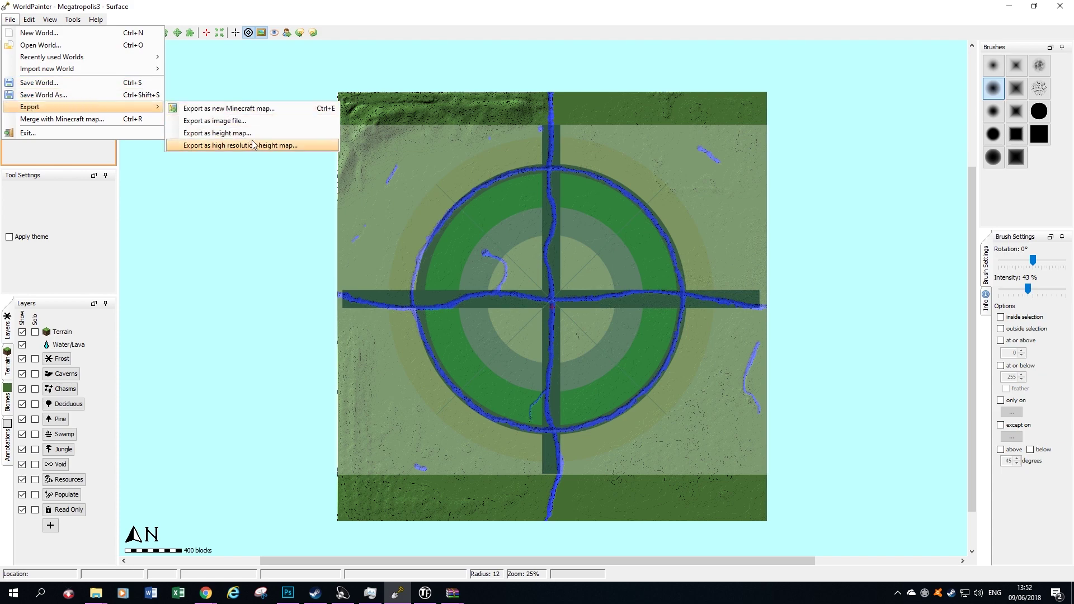
click(297, 146)
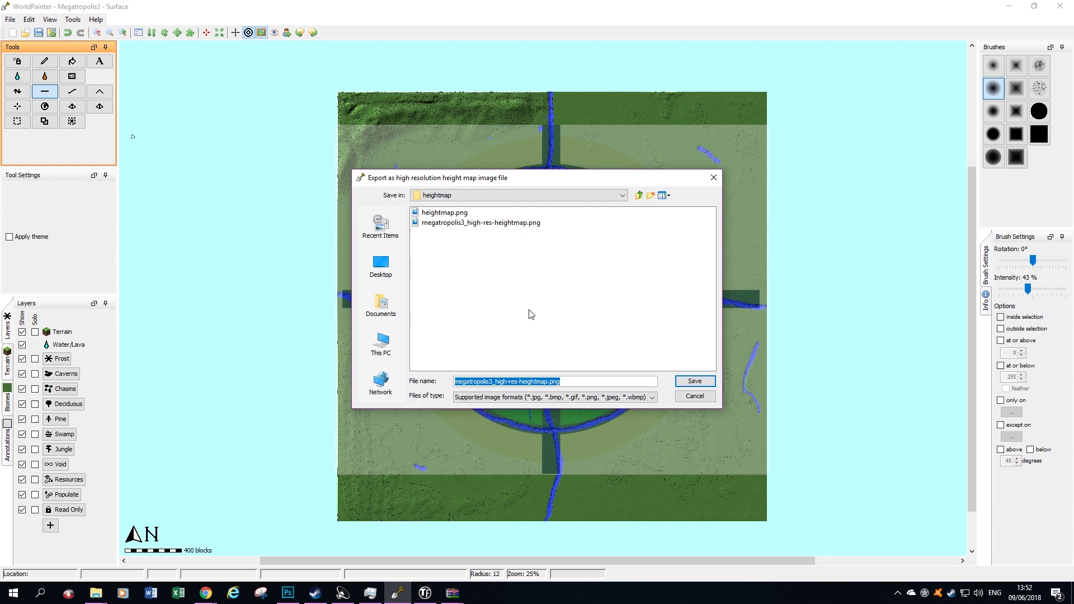
click(445, 213)
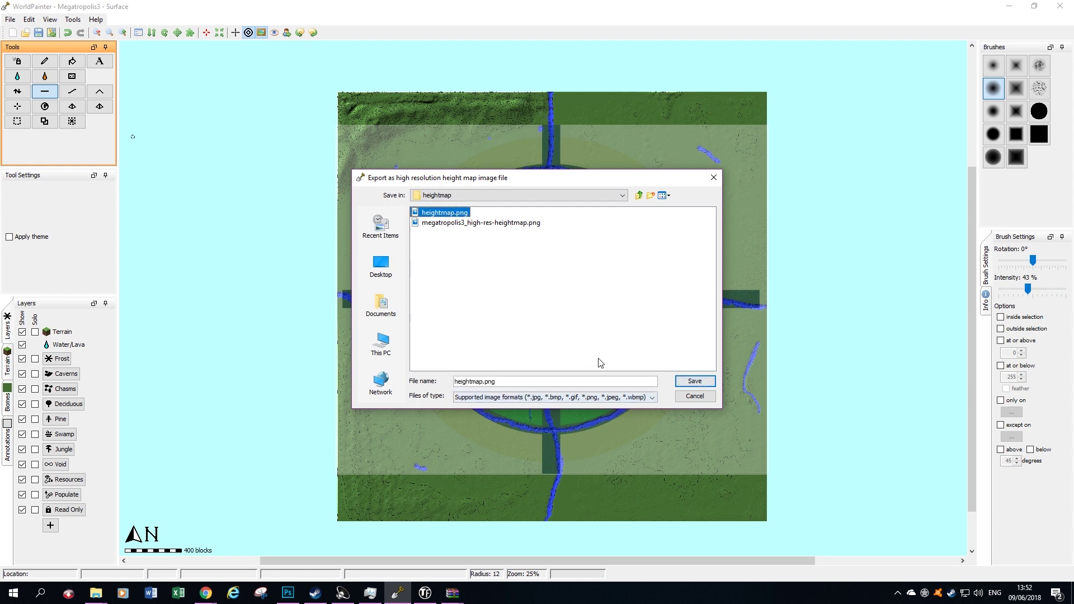
click(706, 383)
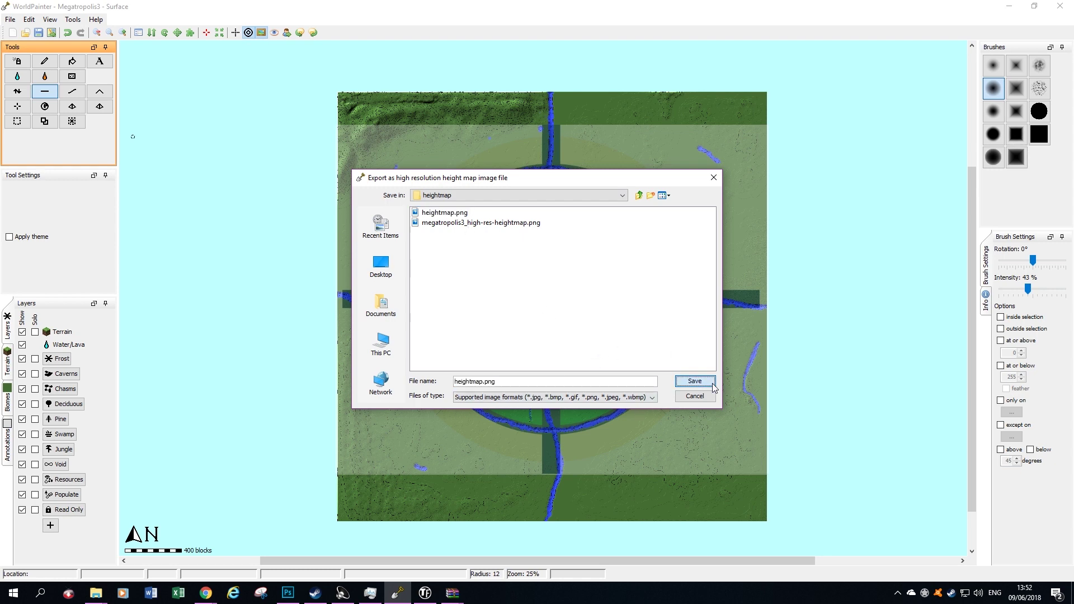
click(525, 307)
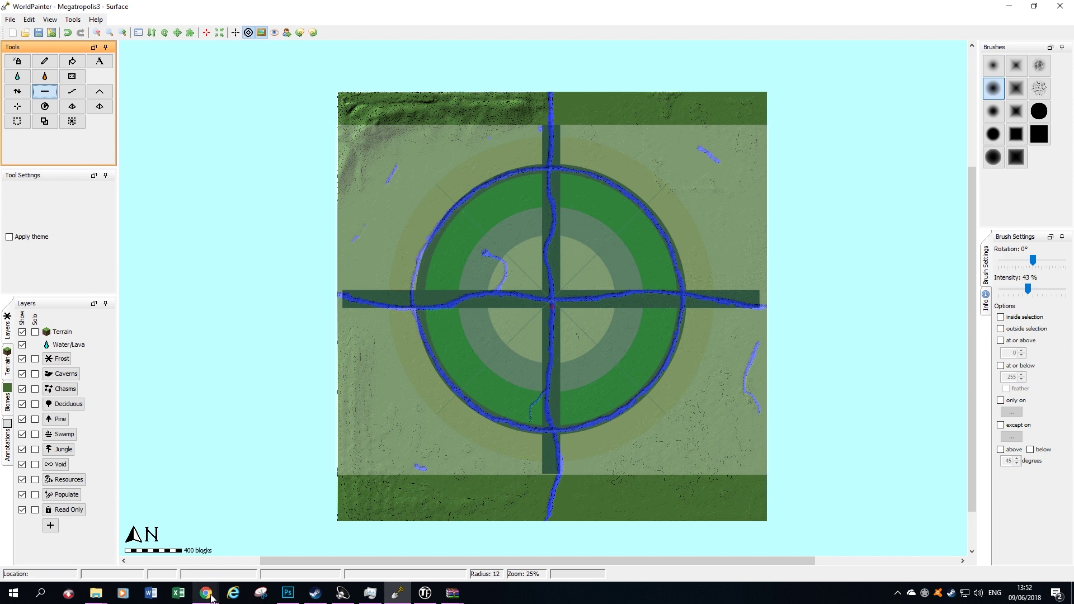
Step: Bring the Transport Fever Mods page forward in Chrome and open its Map Creation tool
mouse_move(206, 593)
click(235, 568)
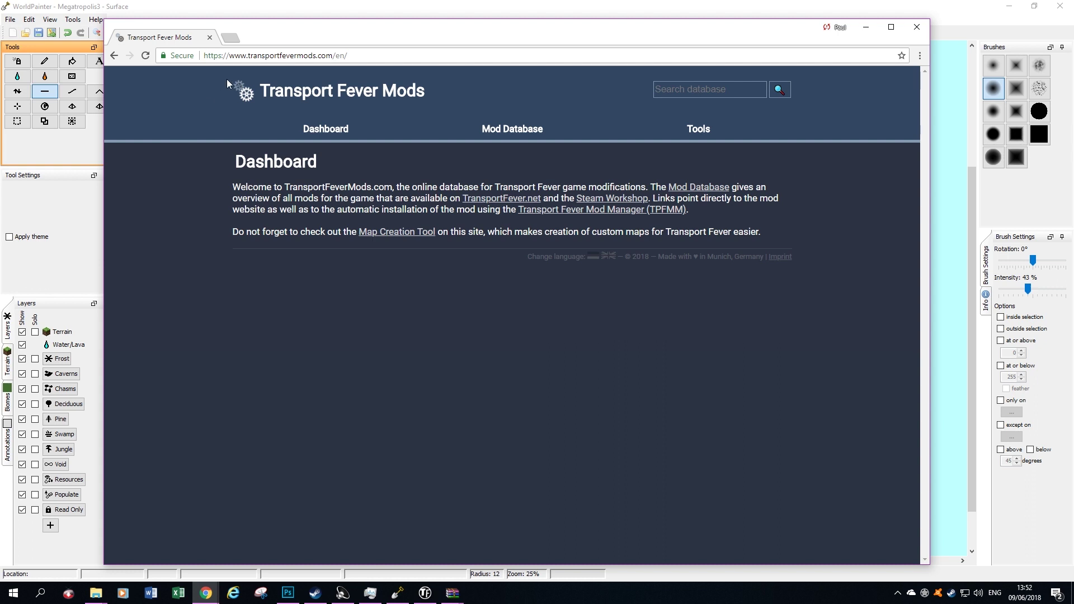
mouse_move(728, 140)
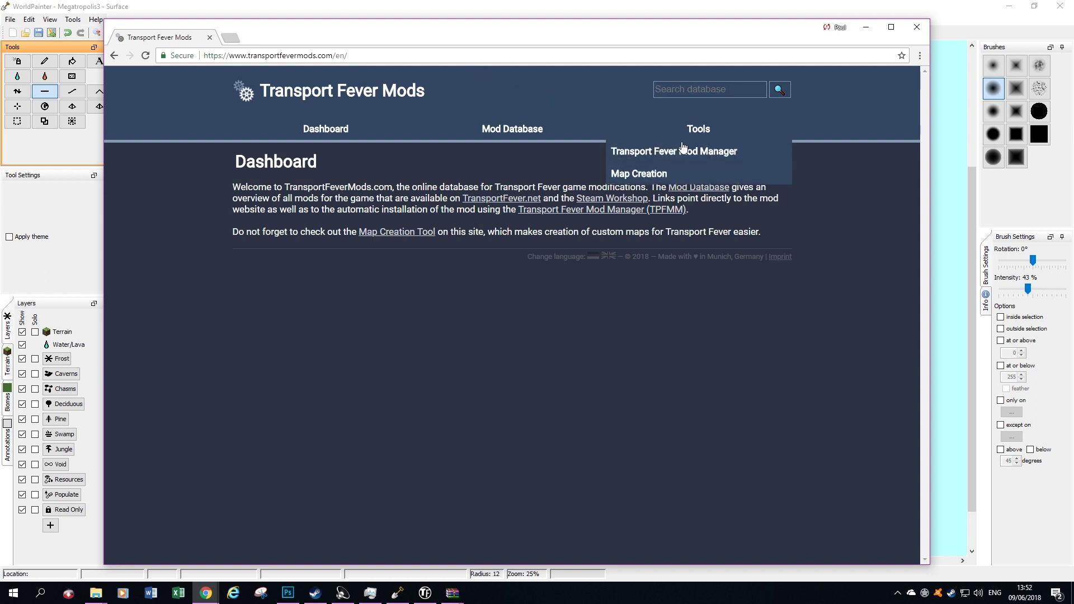
click(644, 175)
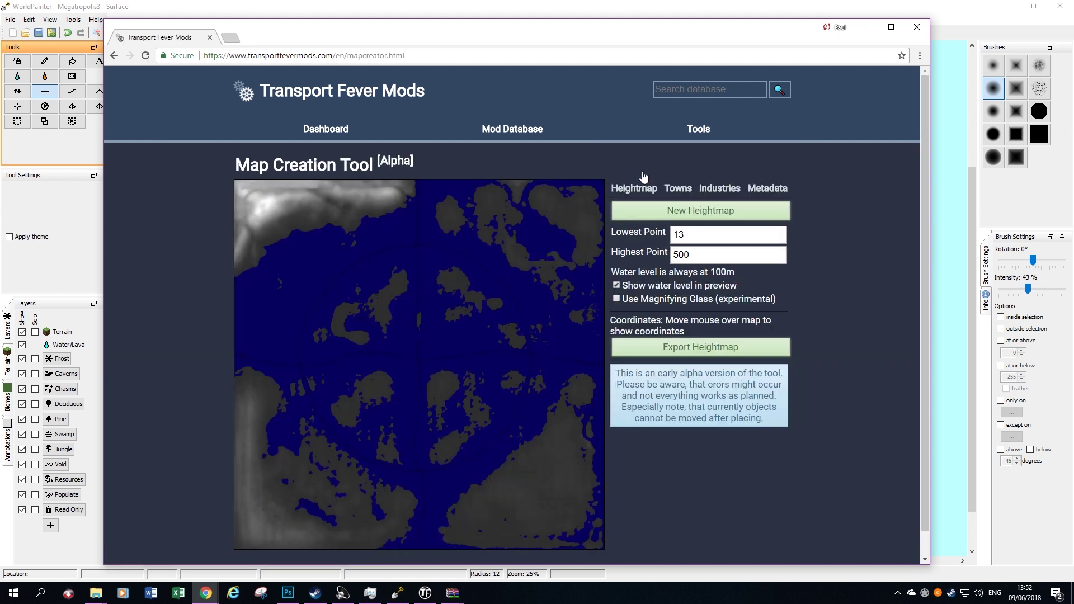
Step: Upload heightmap.png as the new heightmap for the map
click(671, 216)
click(248, 106)
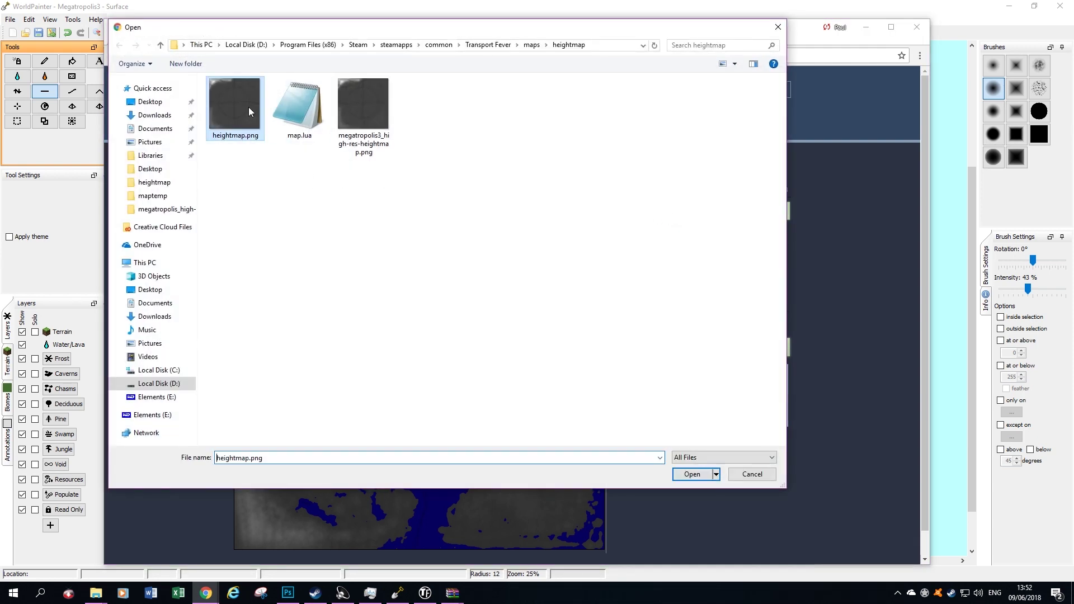
click(684, 475)
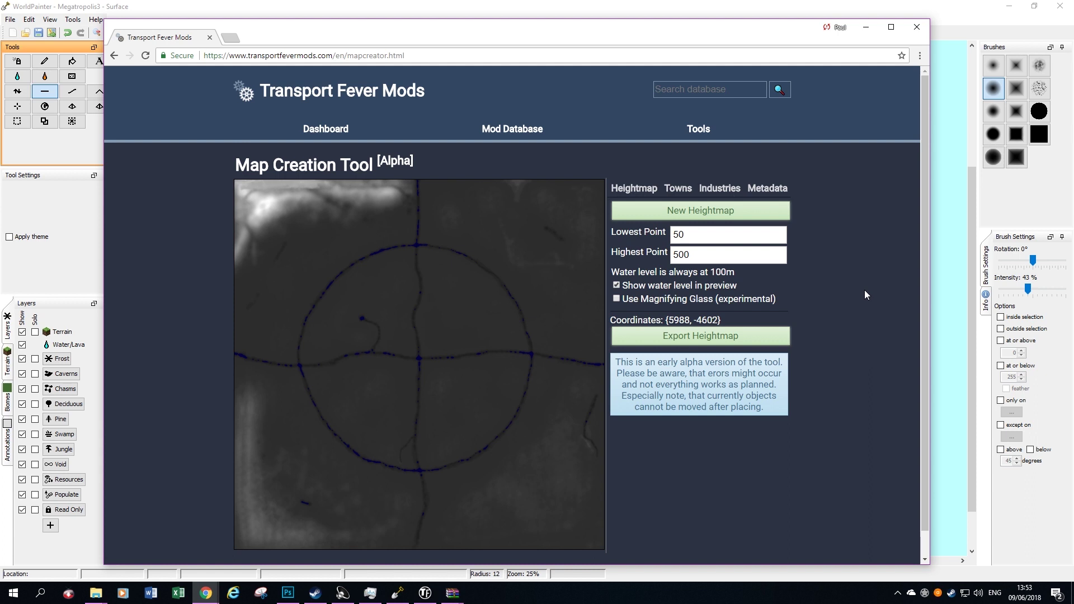
Step: Try Lowest Point values like 13 and 18, leaving it at 1
double_click(698, 234)
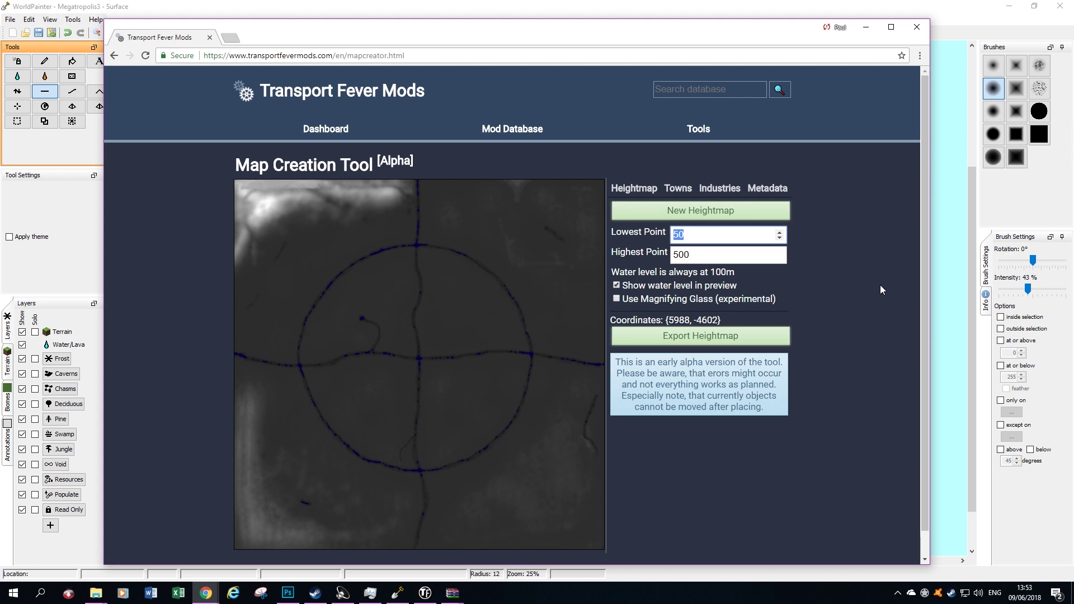
text(17)
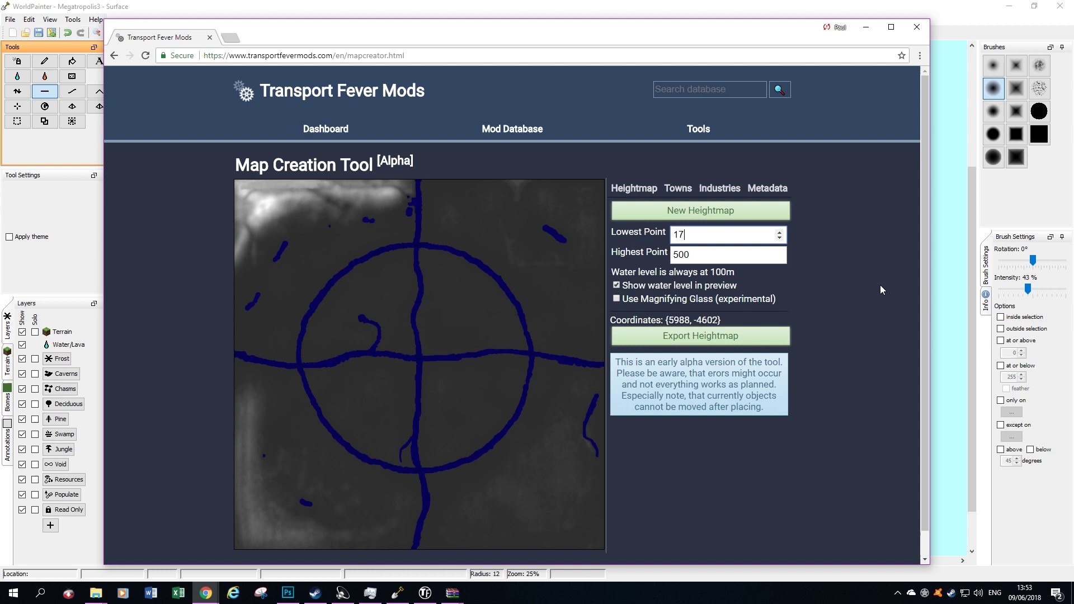
key(BackSpace)
text(3)
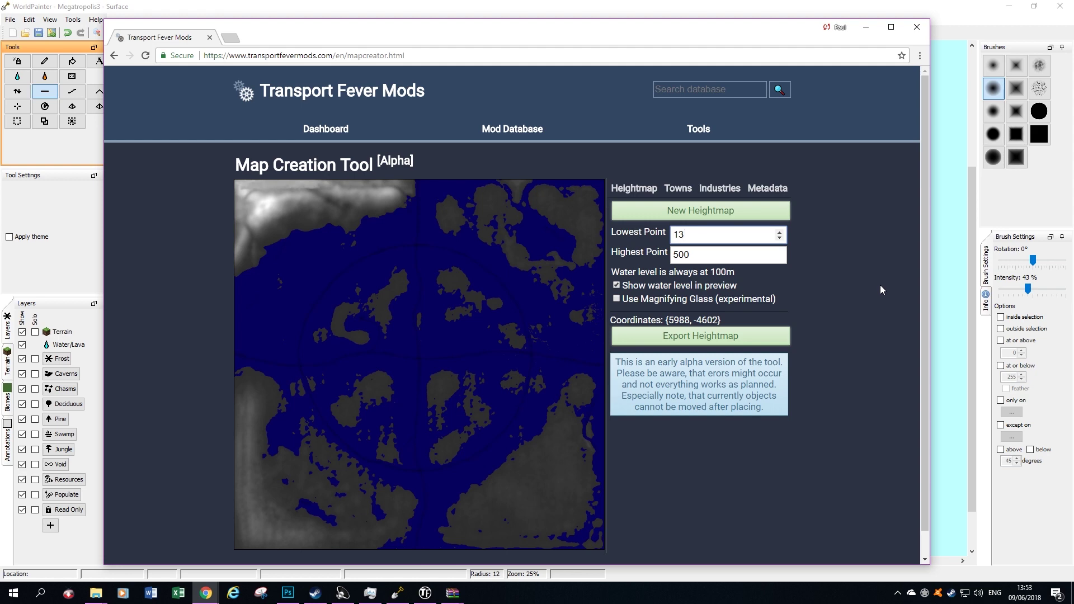
key(BackSpace)
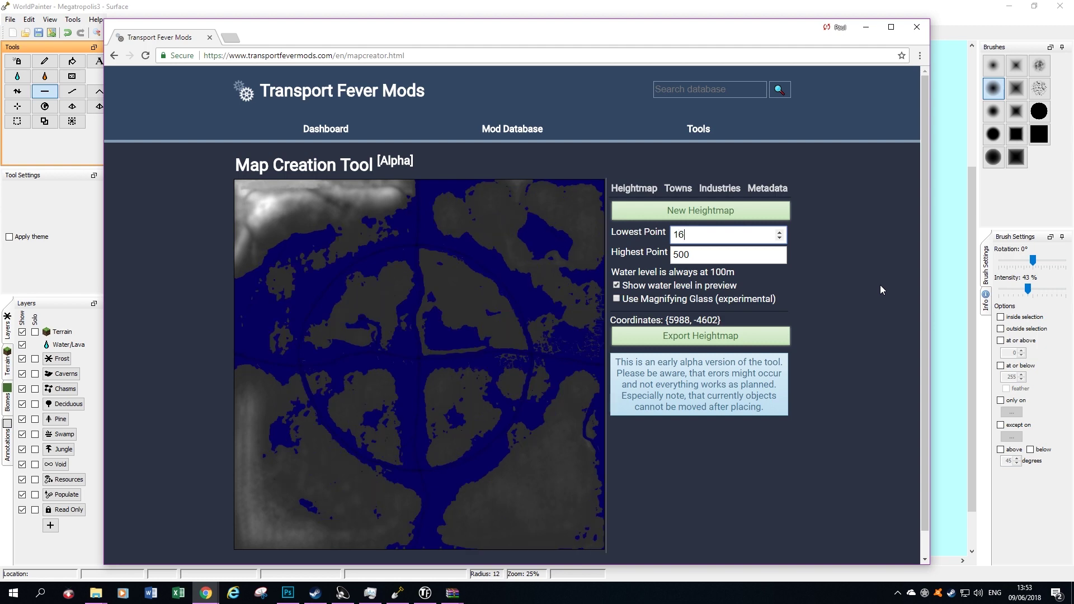
key(BackSpace)
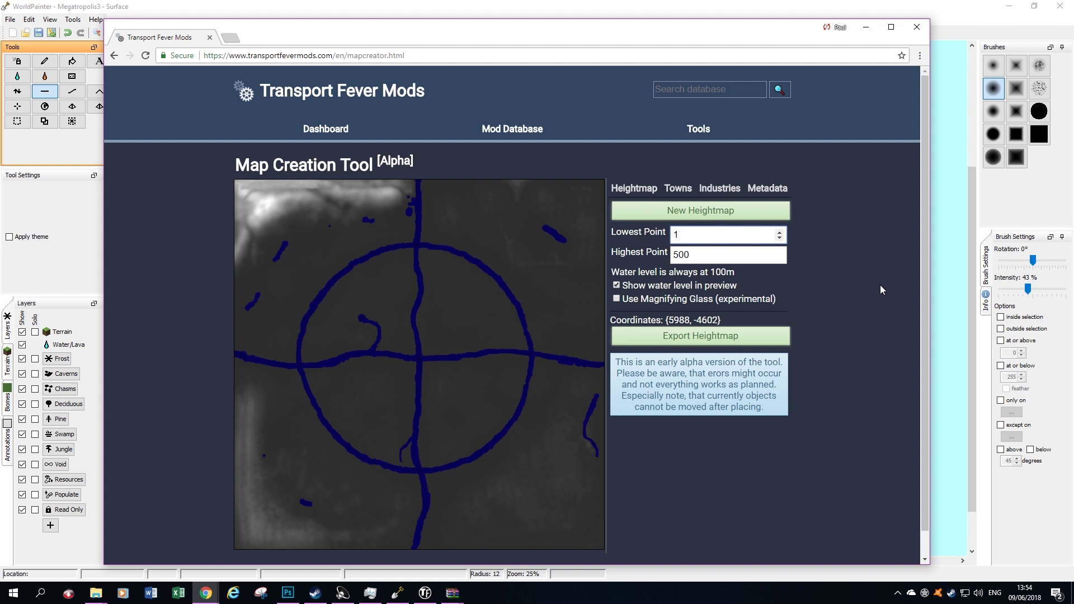
text(8)
key(BackSpace)
Step: Change the Lowest Point from 1 to 17
text(7)
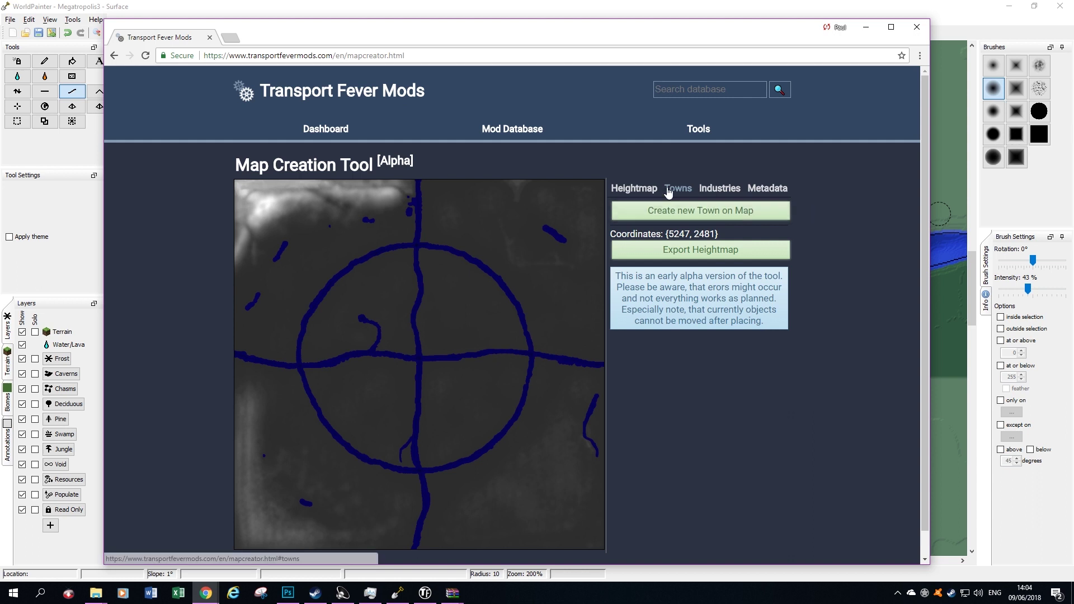
Step: Create an enlarged town m1 west of the river crossing
click(693, 193)
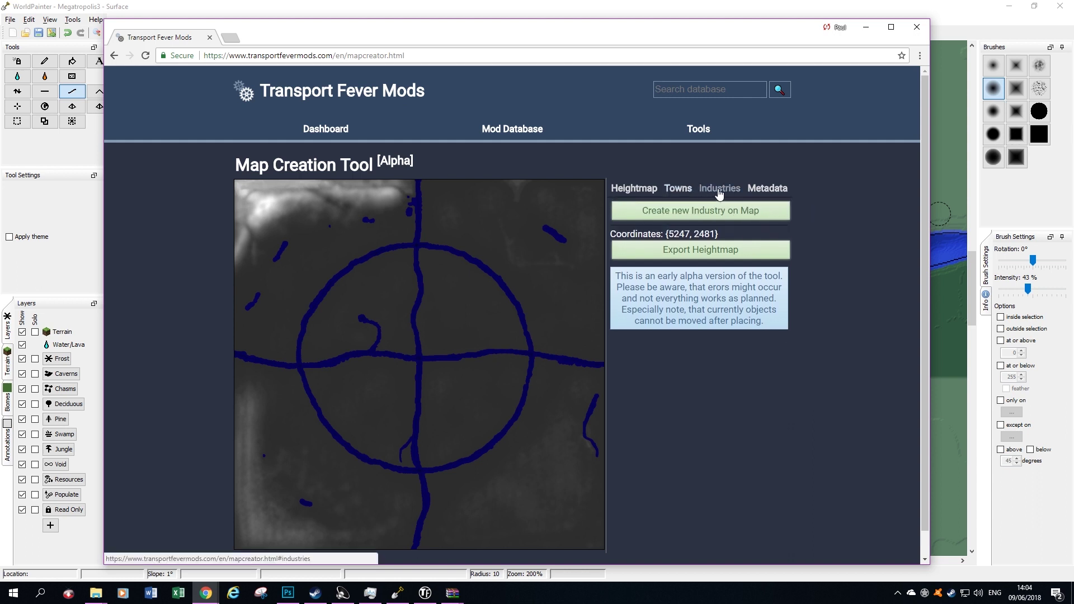
click(679, 193)
click(711, 216)
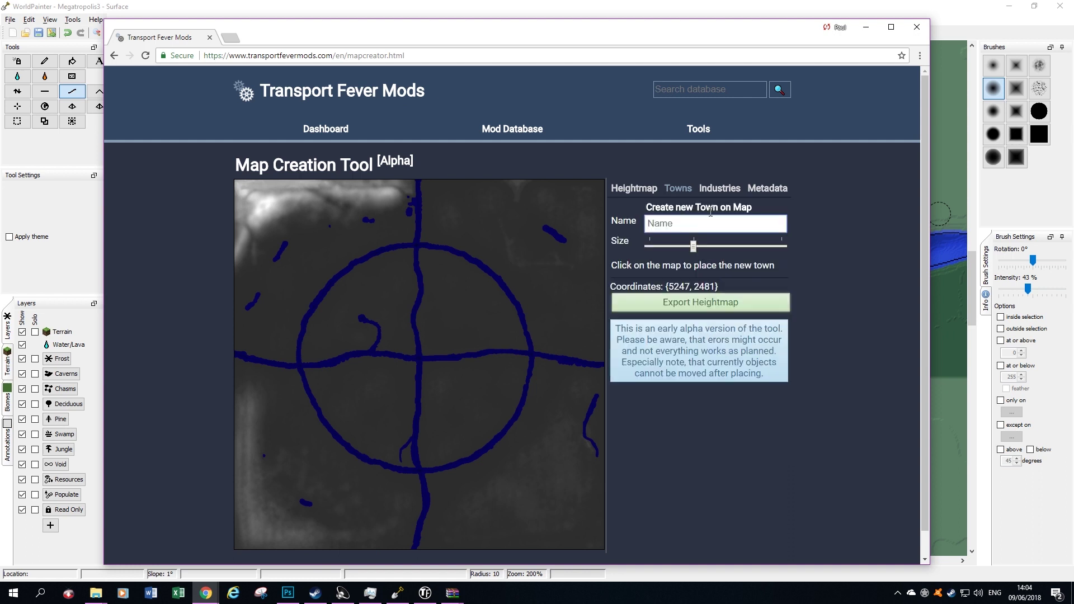
text(m1)
drag(693, 252, 713, 256)
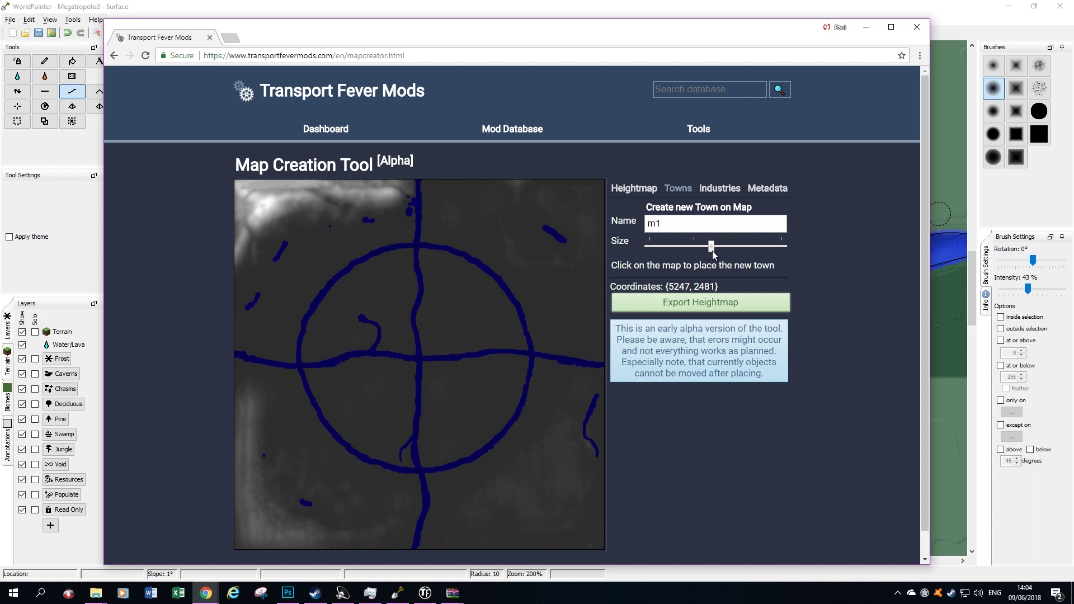
click(367, 332)
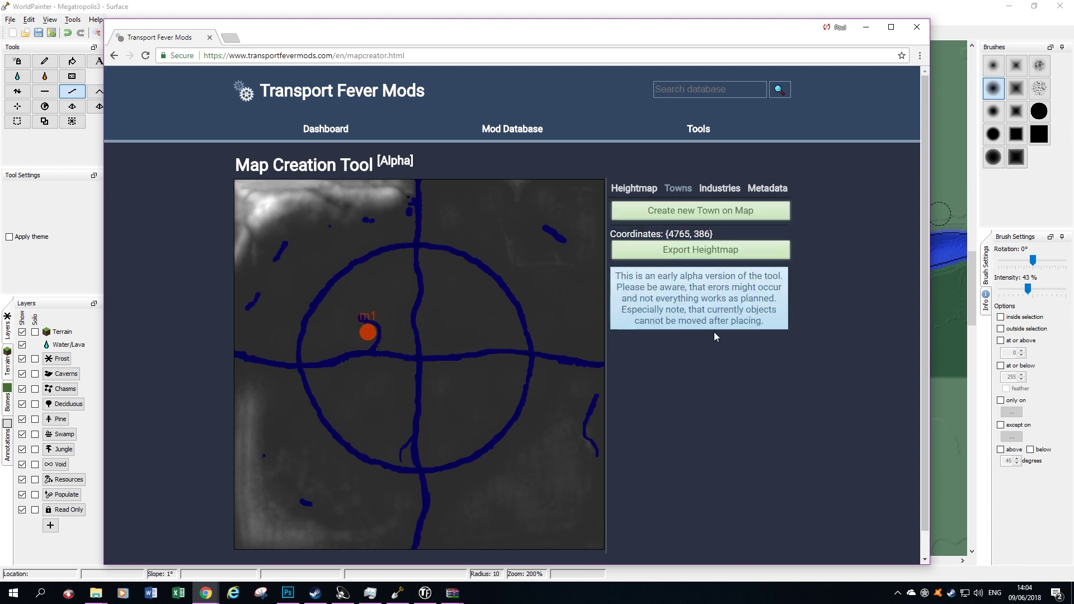
Step: Add town m2 southeast of the crossing and town m3 east of it
click(714, 210)
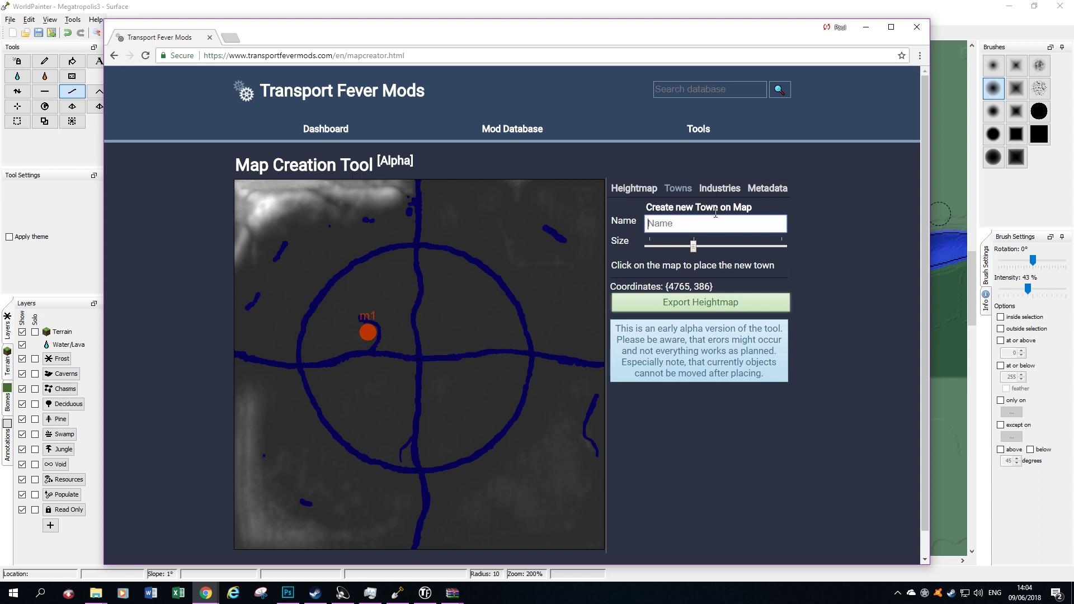
text(m2)
drag(696, 245, 710, 248)
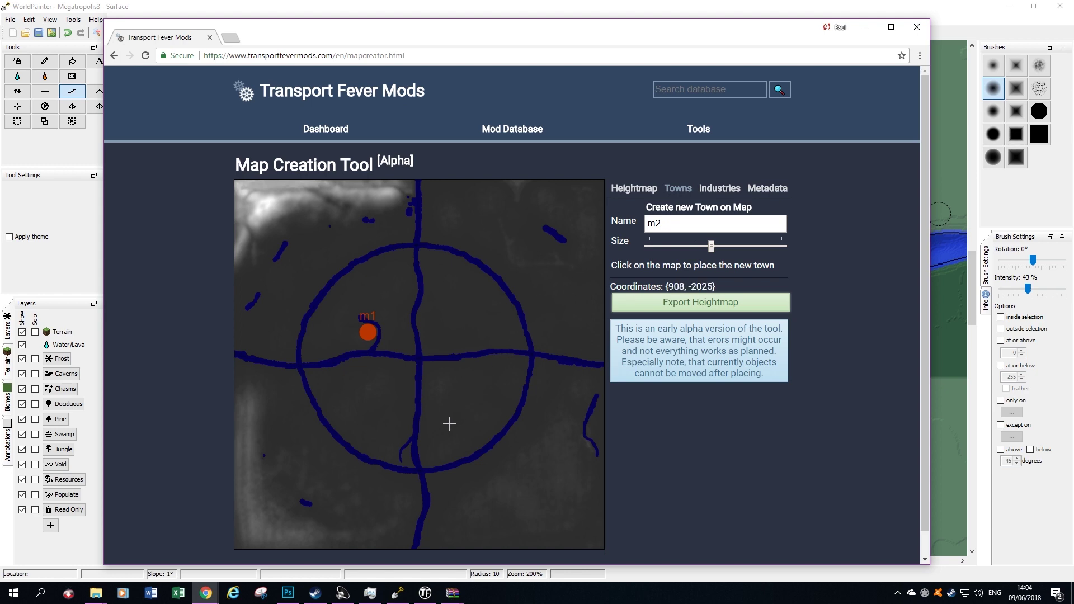
click(447, 381)
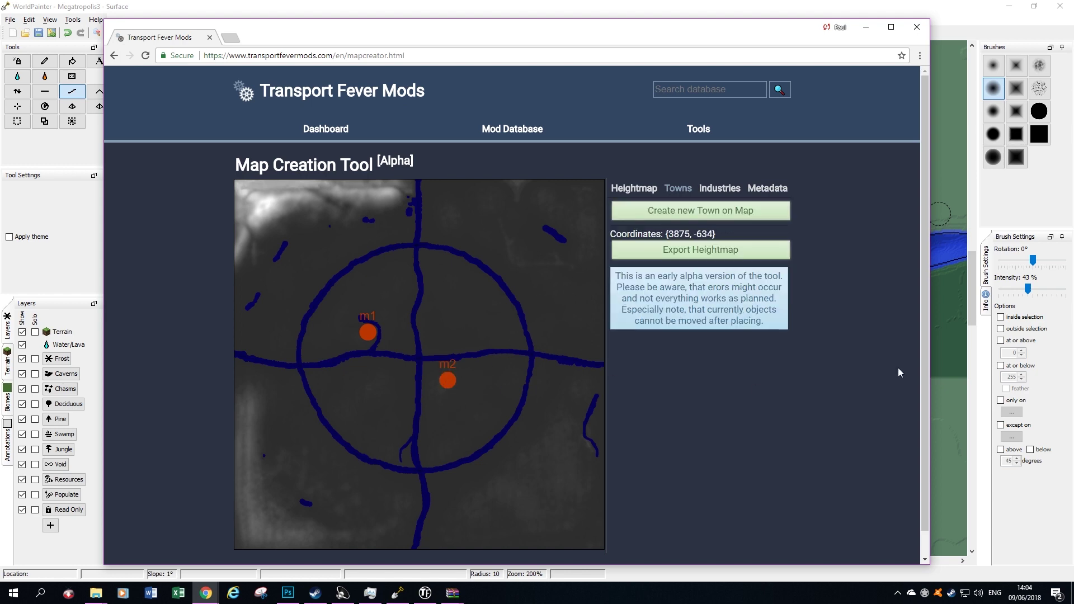
click(696, 212)
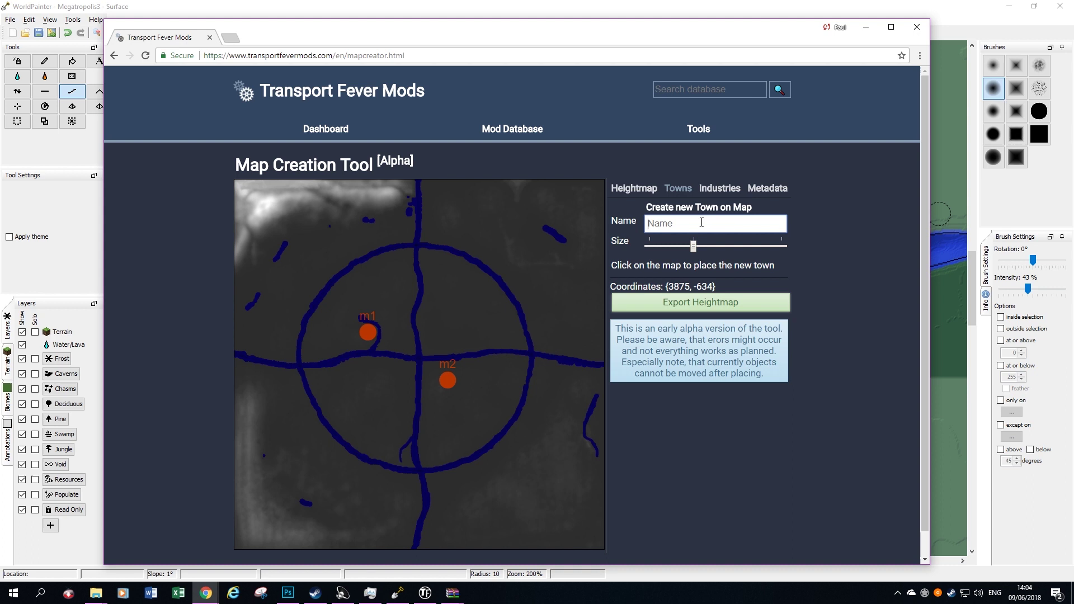
click(722, 223)
text(m3)
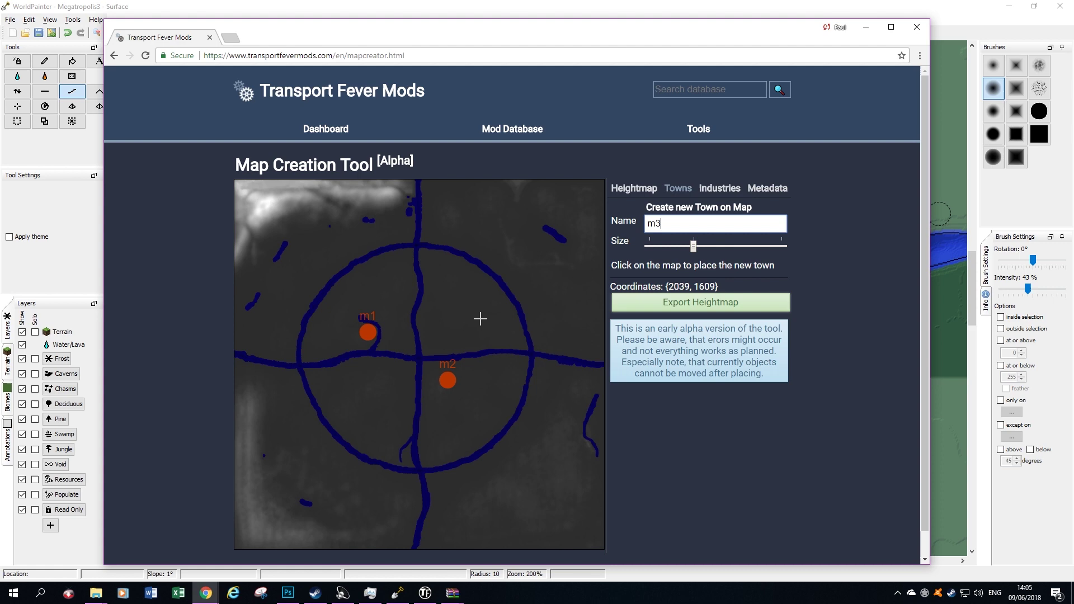
click(498, 380)
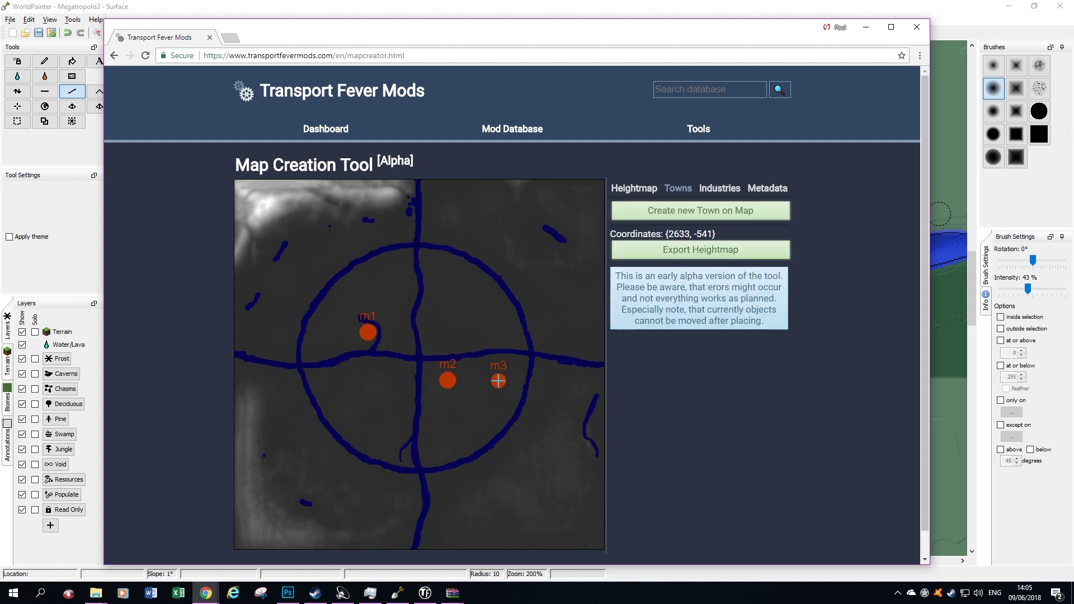
Step: Place towns m4 through m9 around the lower, upper and western parts of the circle
click(700, 210)
click(439, 448)
click(440, 330)
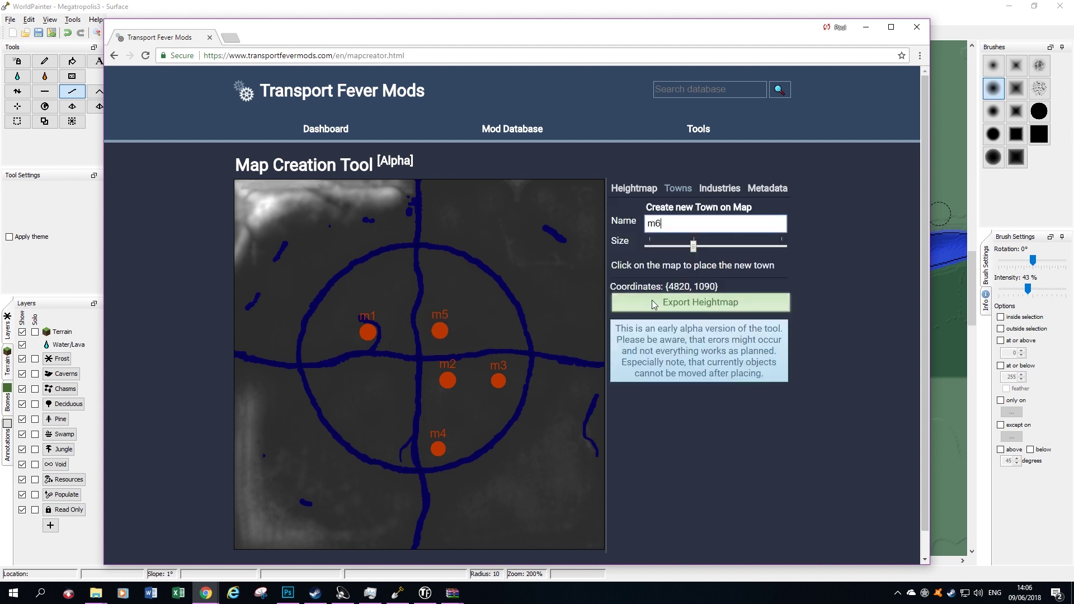
click(460, 278)
click(492, 324)
click(318, 345)
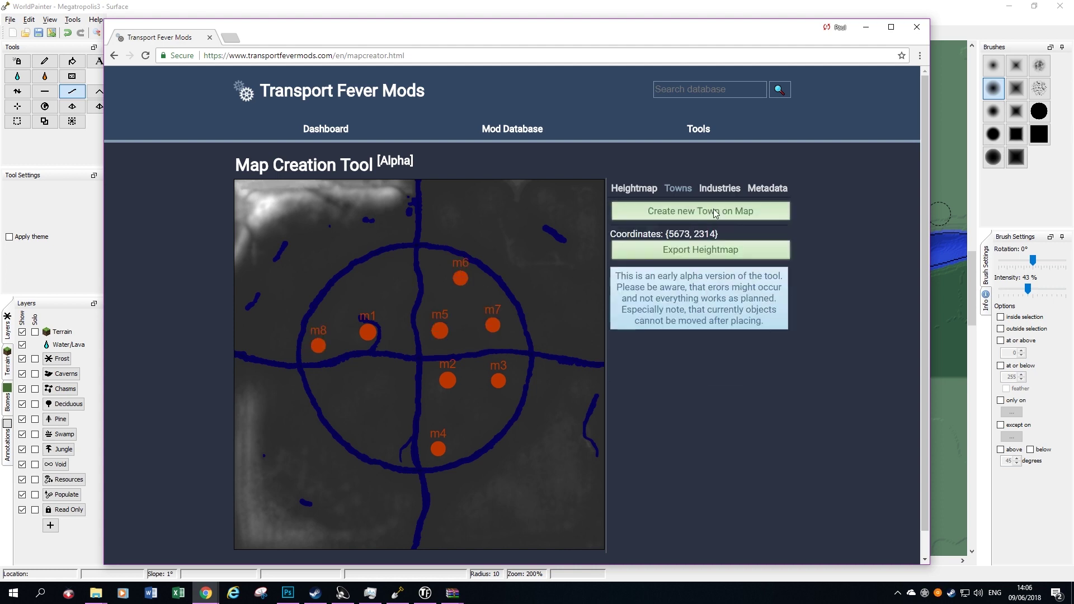
click(715, 213)
click(390, 270)
Step: Place towns m10 through m14, from south of the crossing to east of the circle
click(394, 381)
click(701, 211)
click(330, 387)
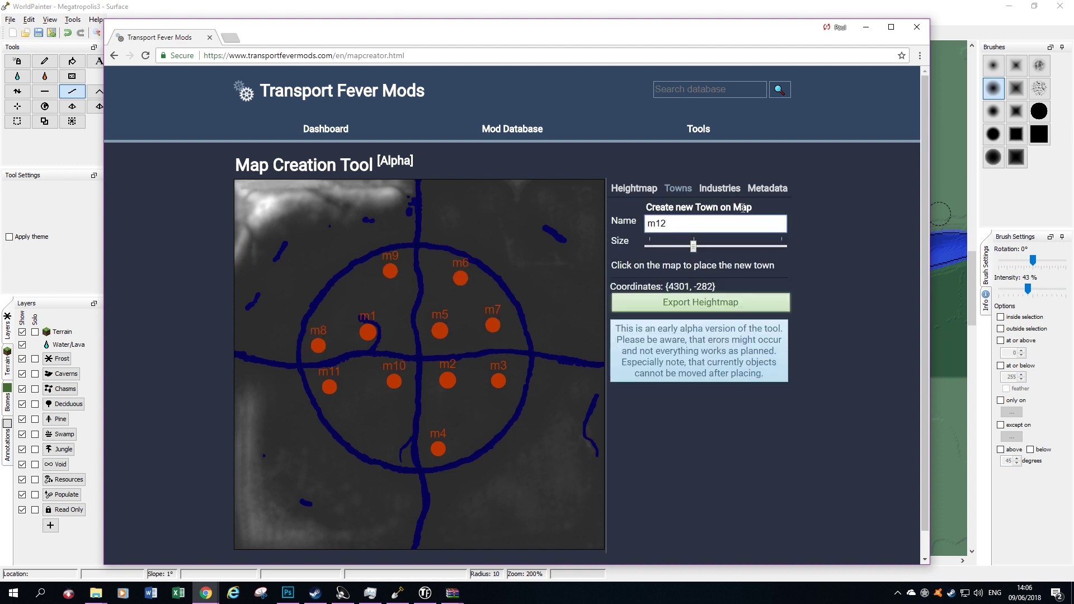
click(388, 449)
click(701, 208)
click(502, 221)
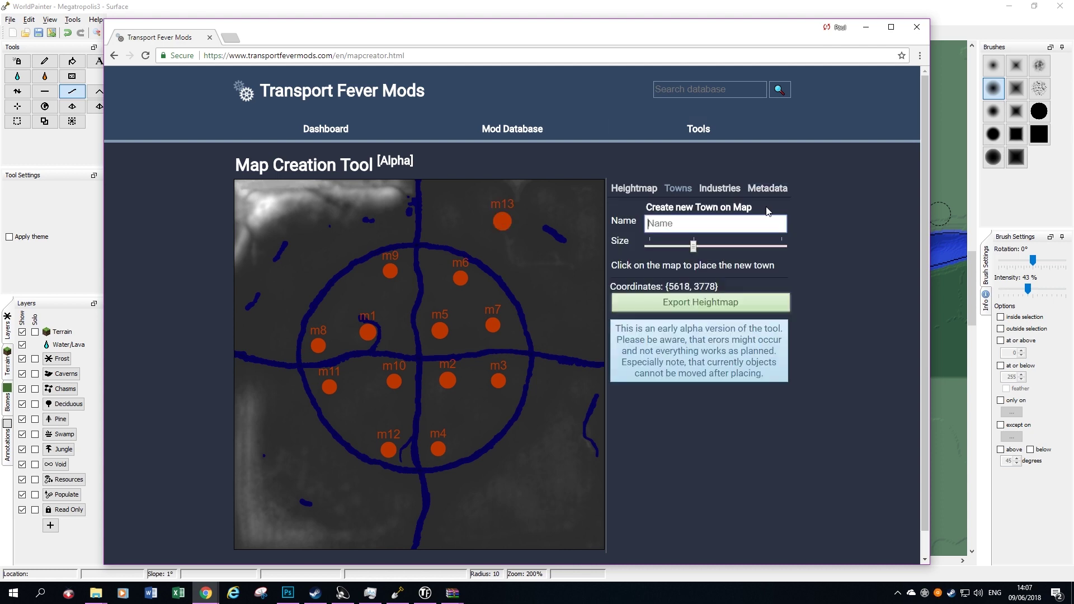
click(571, 307)
click(699, 209)
Step: Place towns m15 through m18 across the lower right, bottom and lower left
click(563, 431)
click(700, 208)
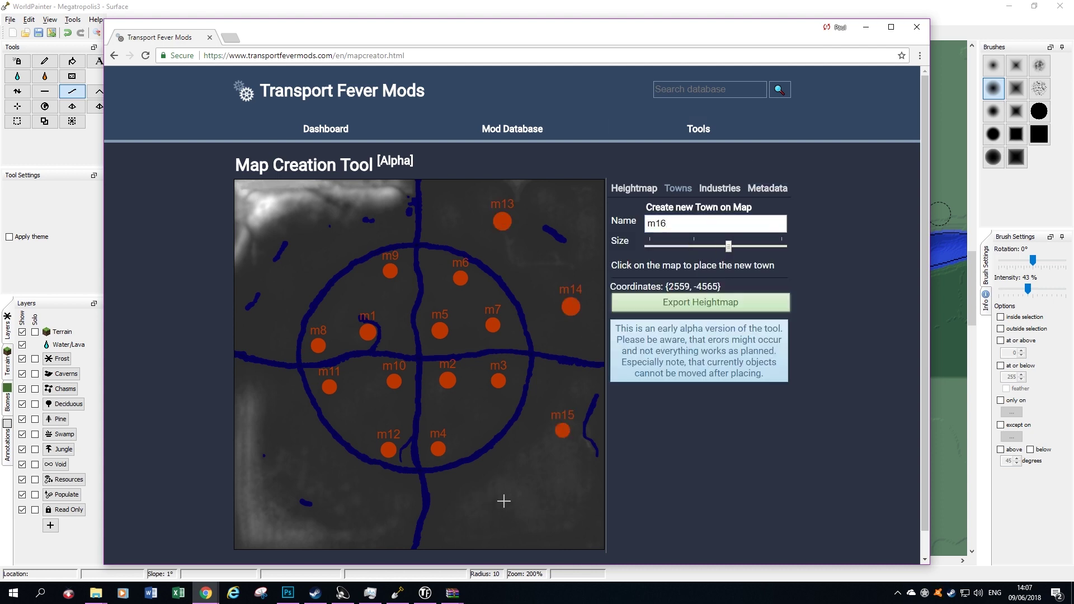
click(466, 505)
click(699, 208)
click(274, 444)
click(699, 208)
text(m18)
click(354, 512)
Step: Place town m19 in the top-left corner and m20 on the left side
click(700, 208)
text(m1)
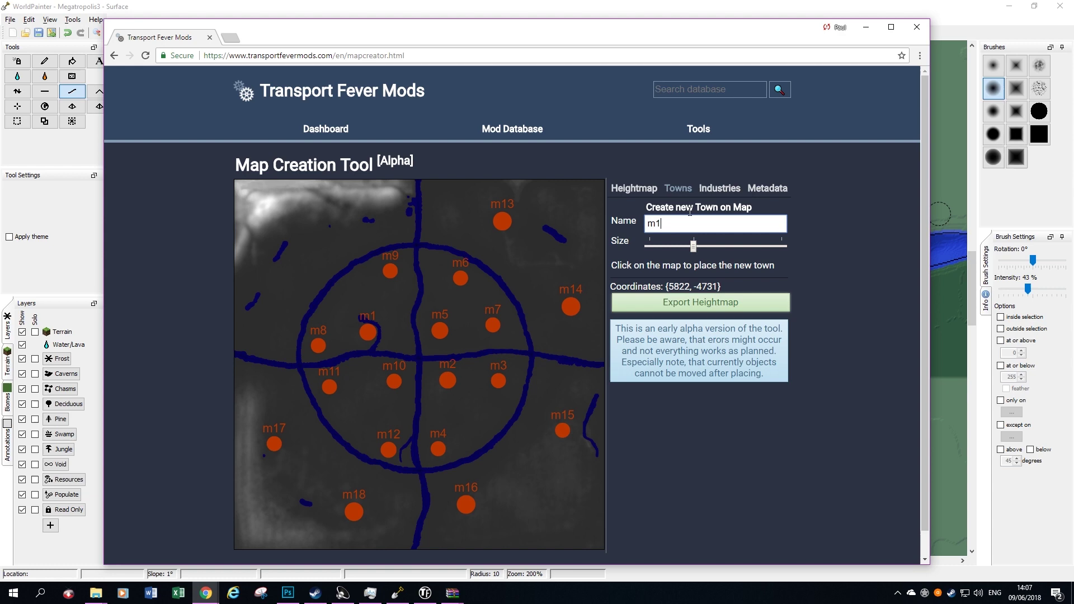
text(9)
click(309, 217)
click(699, 211)
text(m20)
click(270, 332)
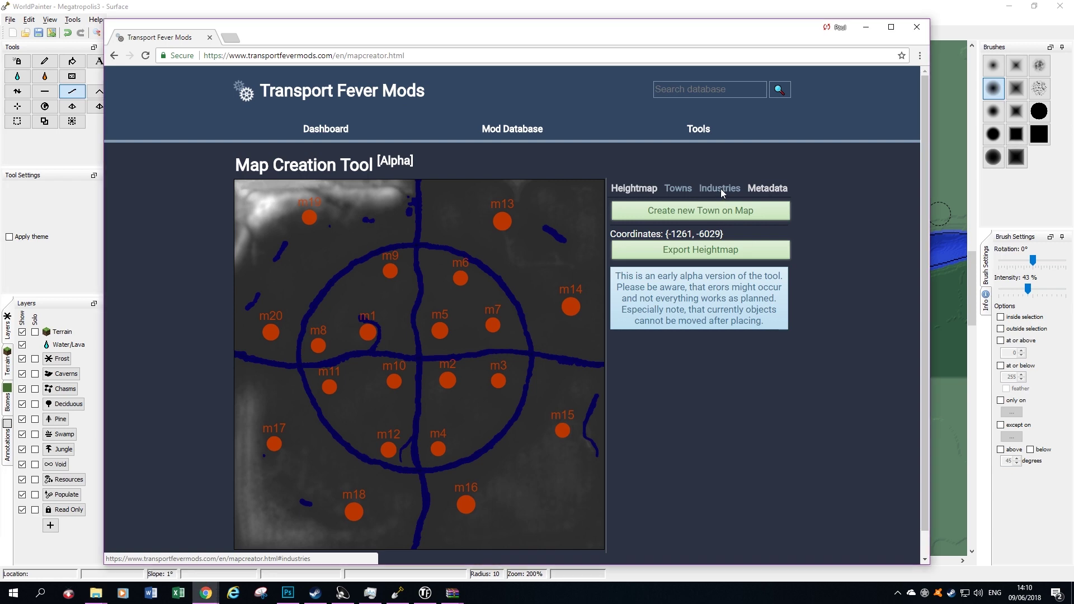
Step: Start a new industry, trying Coal Mine before settling on Chemical Plant as the type
click(720, 190)
click(722, 210)
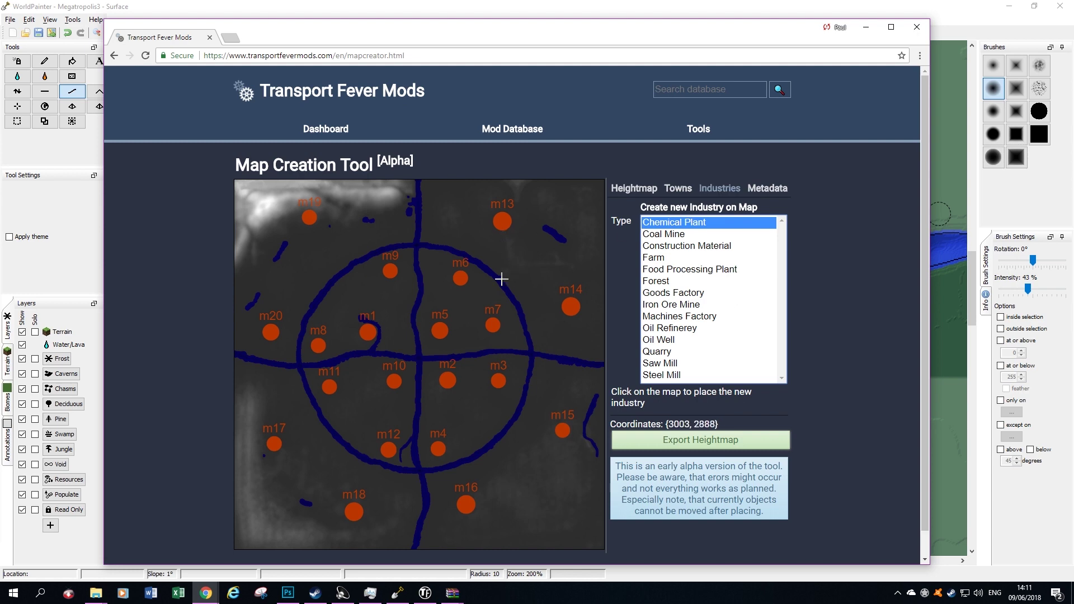
click(660, 235)
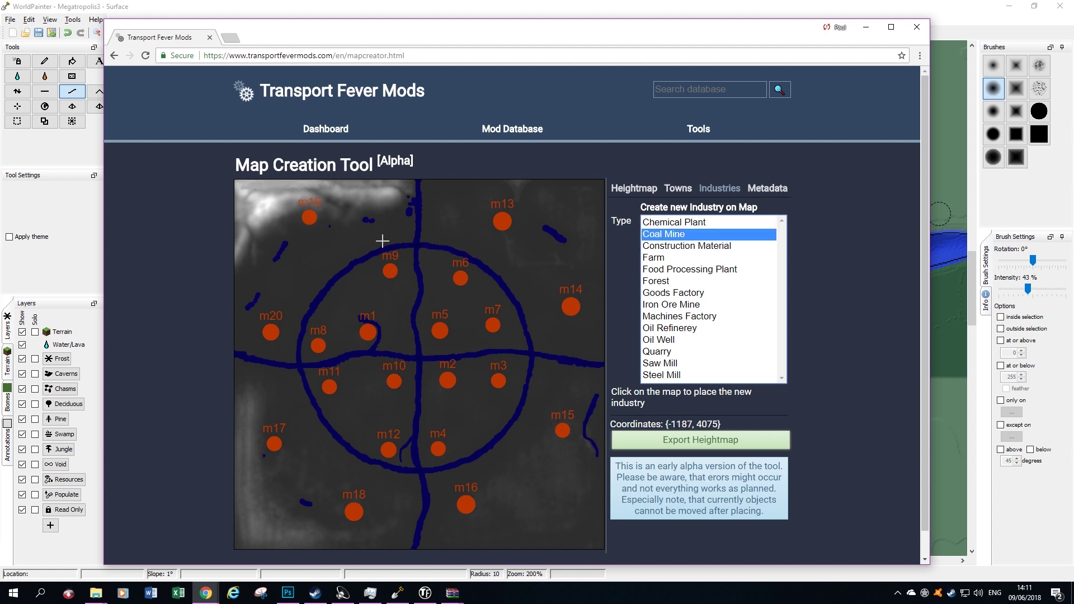
click(725, 224)
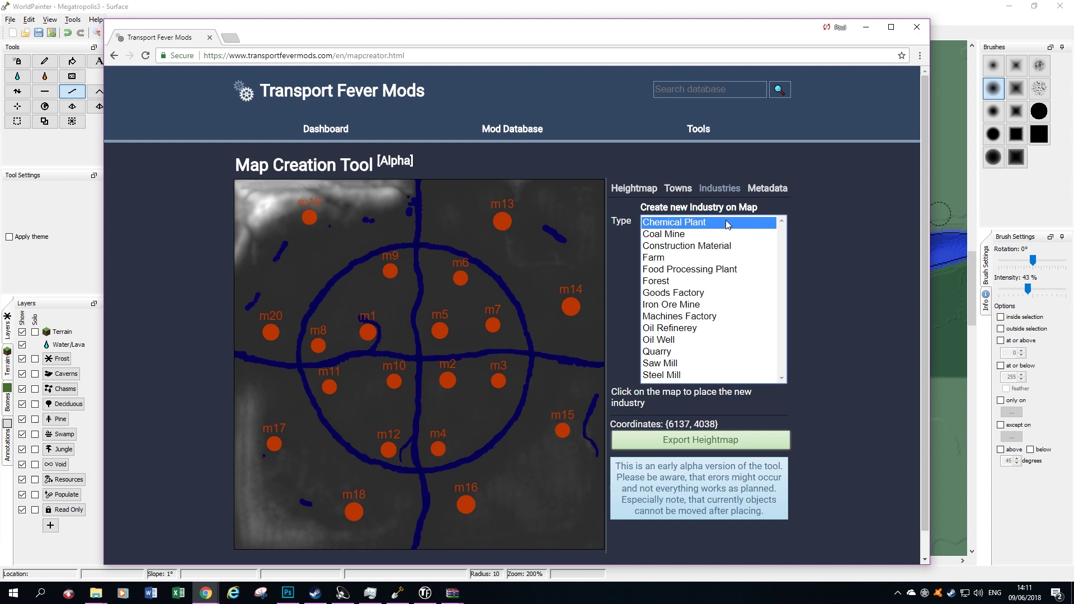
Step: Place two Coal Mines, one top-left and one lower left
click(722, 233)
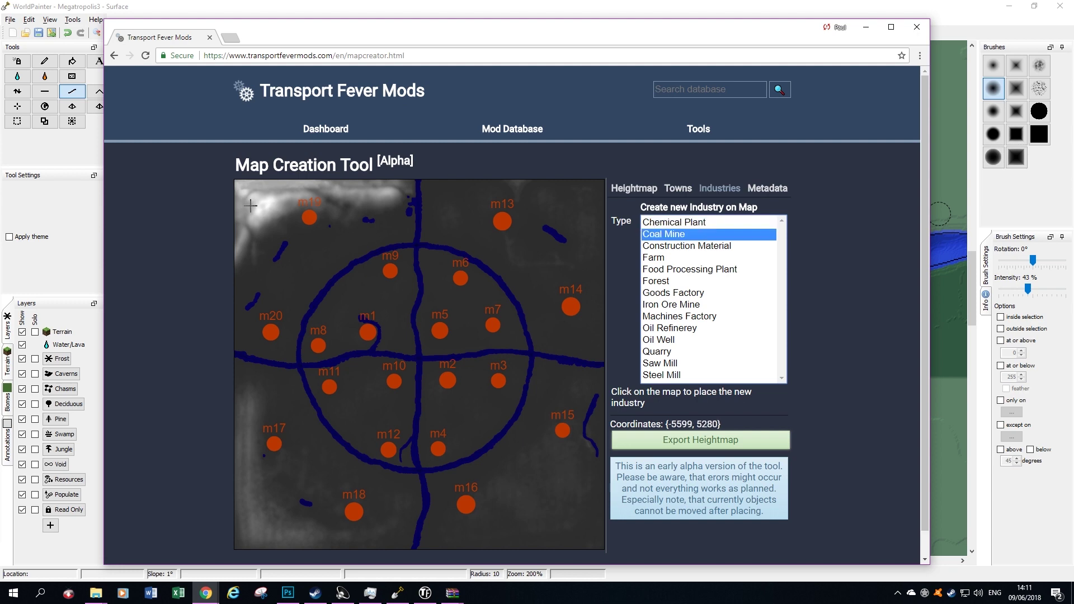
click(588, 255)
click(648, 212)
click(590, 449)
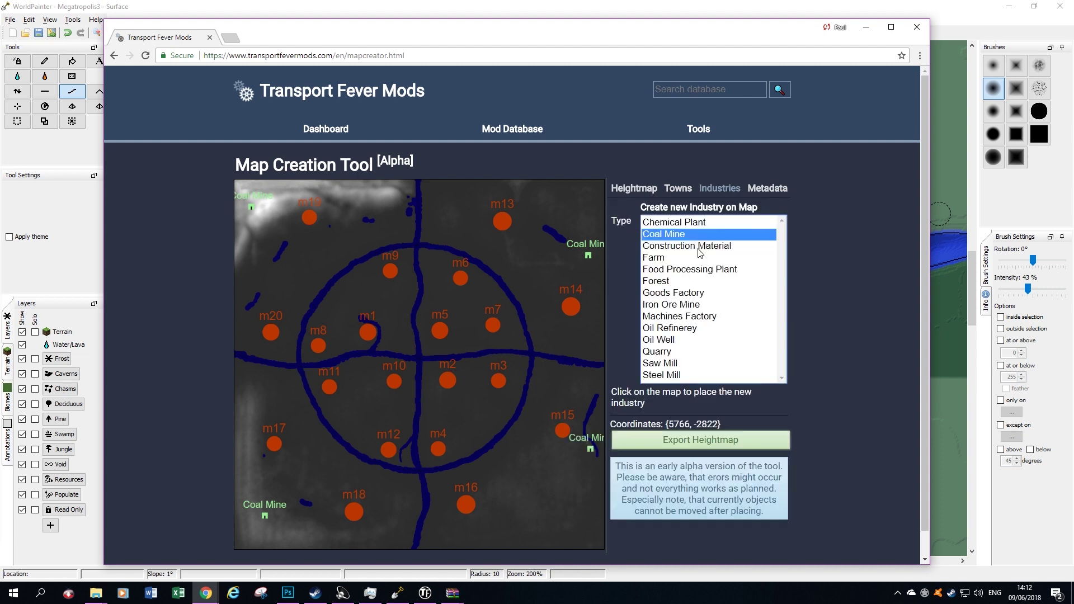
Step: Place five Construction Material sites on the right, left and near the top
click(699, 246)
click(585, 344)
click(583, 379)
click(264, 381)
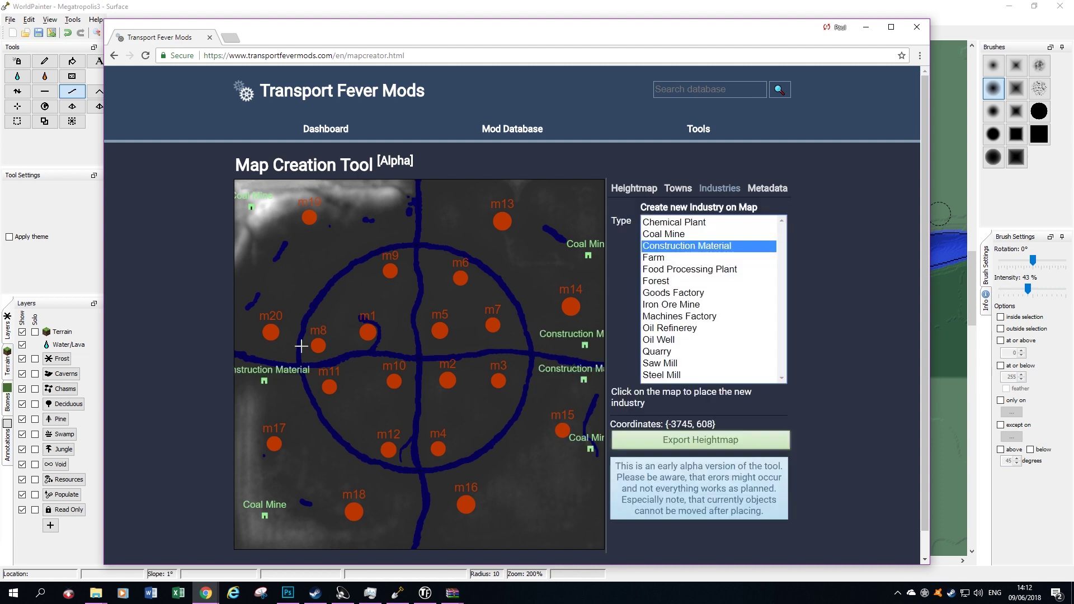
click(252, 343)
click(700, 210)
click(700, 211)
Step: Place four Farms in the lower right, lower left, upper left and upper right
click(403, 225)
click(701, 211)
click(653, 258)
click(535, 491)
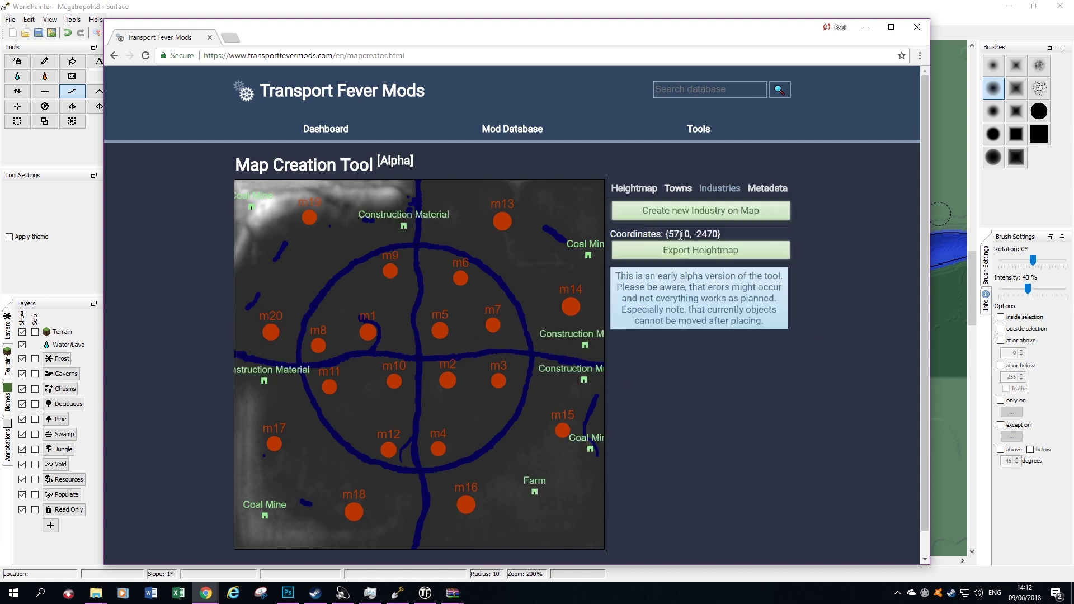
click(701, 211)
click(303, 478)
click(305, 261)
click(516, 248)
Step: Place four Food Processing Plants near m11, m3, the top and town m14
click(700, 211)
click(690, 269)
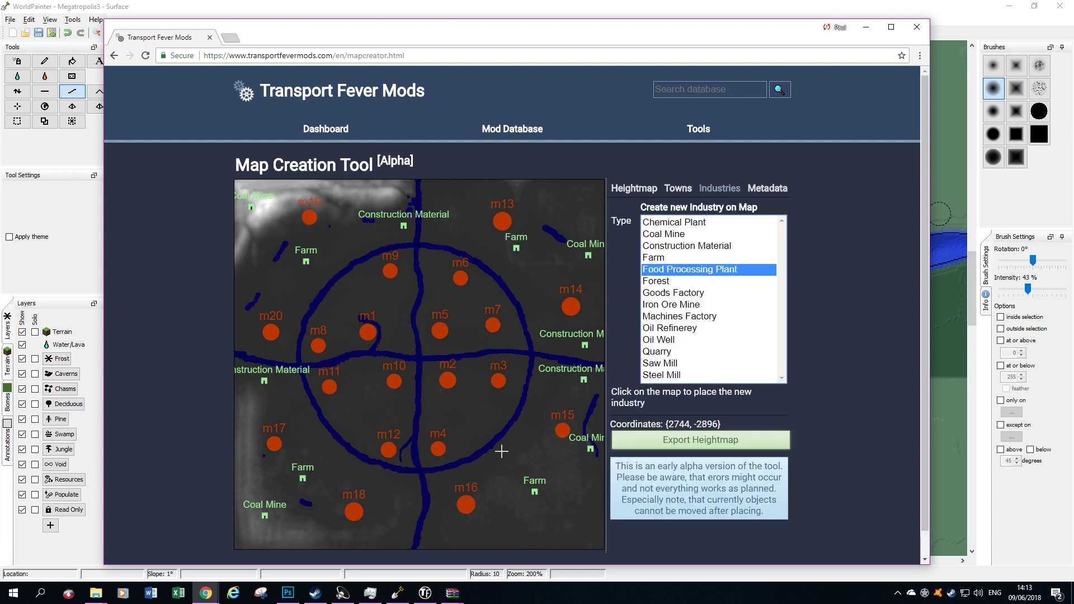
click(296, 392)
click(547, 376)
click(431, 230)
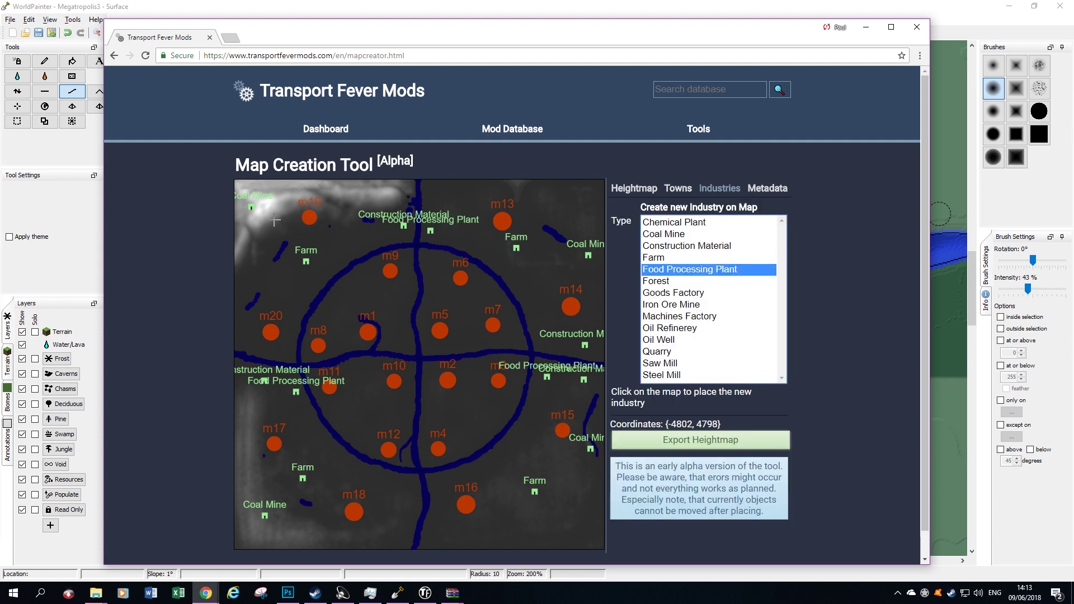
click(529, 300)
Step: Place three Forests, including one near the bottom of the map
click(723, 218)
click(654, 281)
click(552, 218)
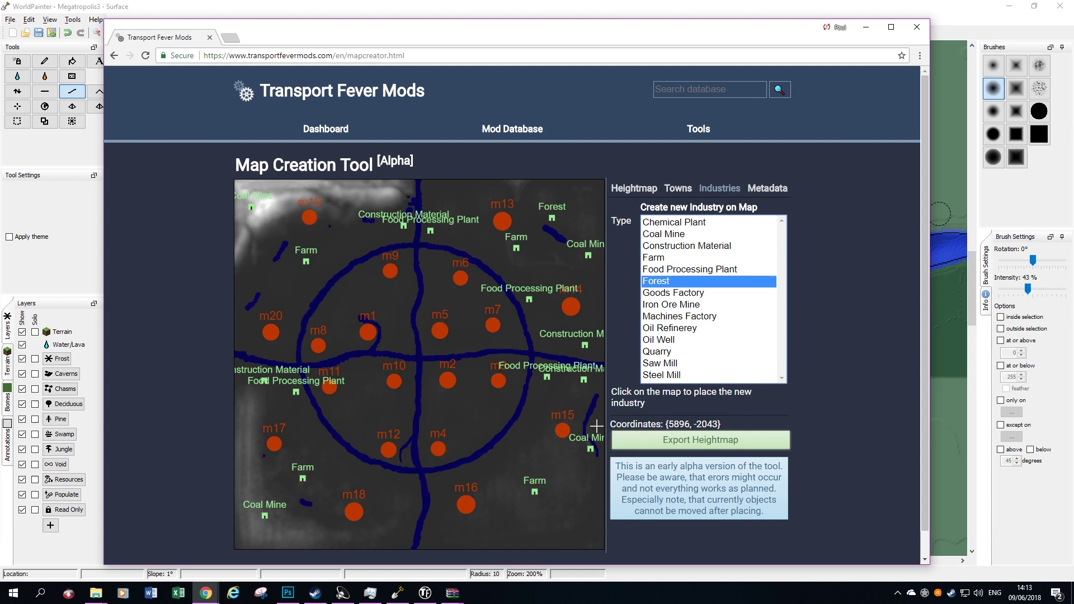
click(597, 425)
click(383, 536)
Step: Place three Goods Factories, one of them near town m17
click(251, 296)
click(674, 293)
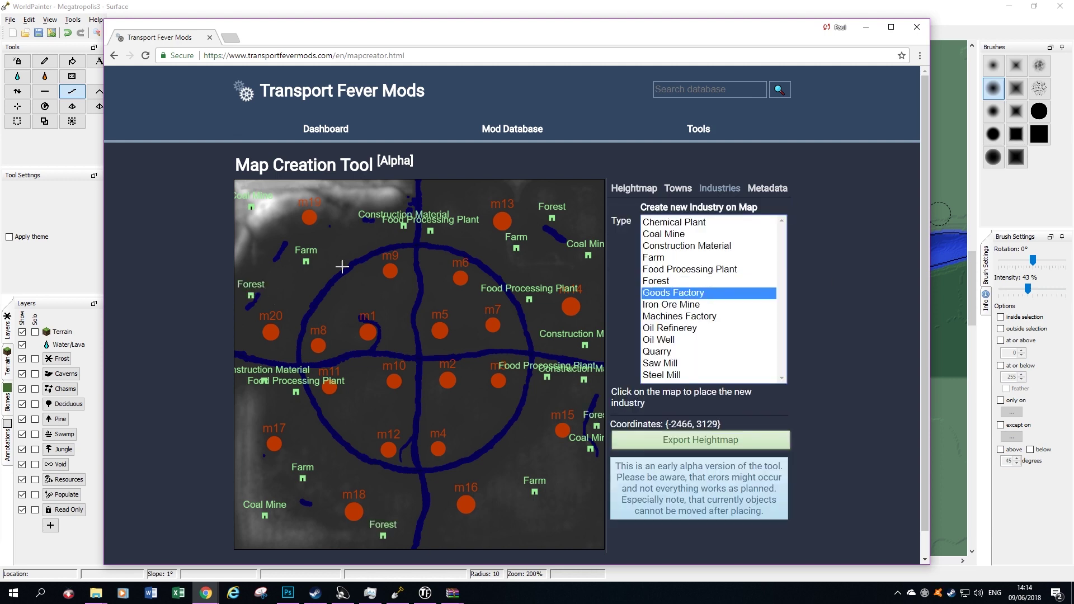
click(352, 250)
click(480, 248)
click(743, 211)
click(322, 442)
click(753, 208)
Step: Place two Iron Ore Mines, one near the bottom right
click(671, 305)
click(284, 192)
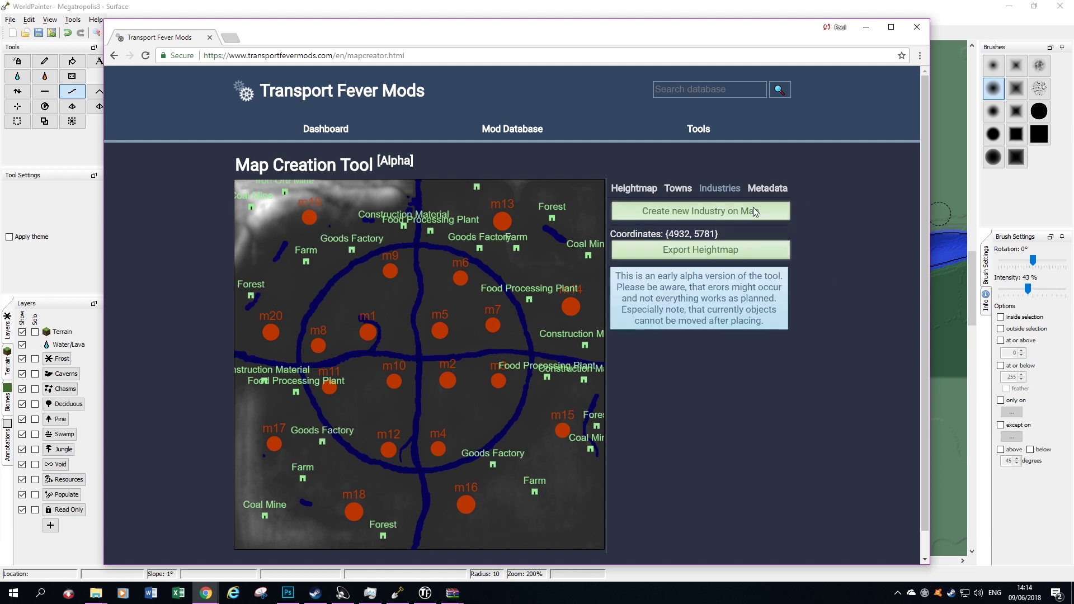
click(753, 208)
click(564, 523)
click(246, 461)
Step: Place two Machines Factories, one near town m20
click(679, 316)
click(283, 348)
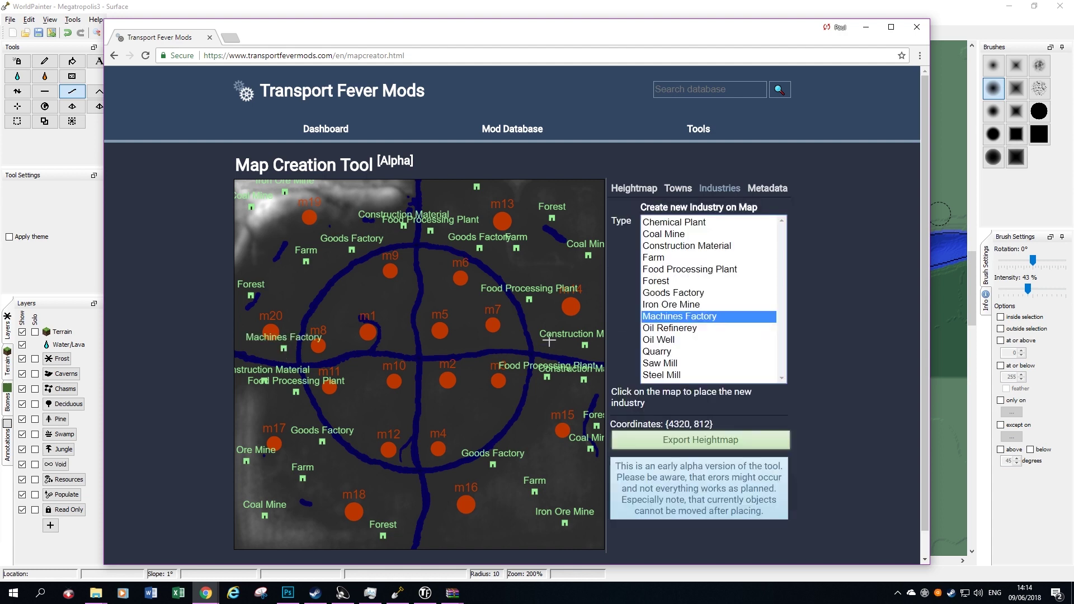
click(549, 340)
click(526, 423)
Step: Place four Oil Refineries, one near town m12
click(726, 211)
click(670, 327)
click(299, 295)
click(508, 272)
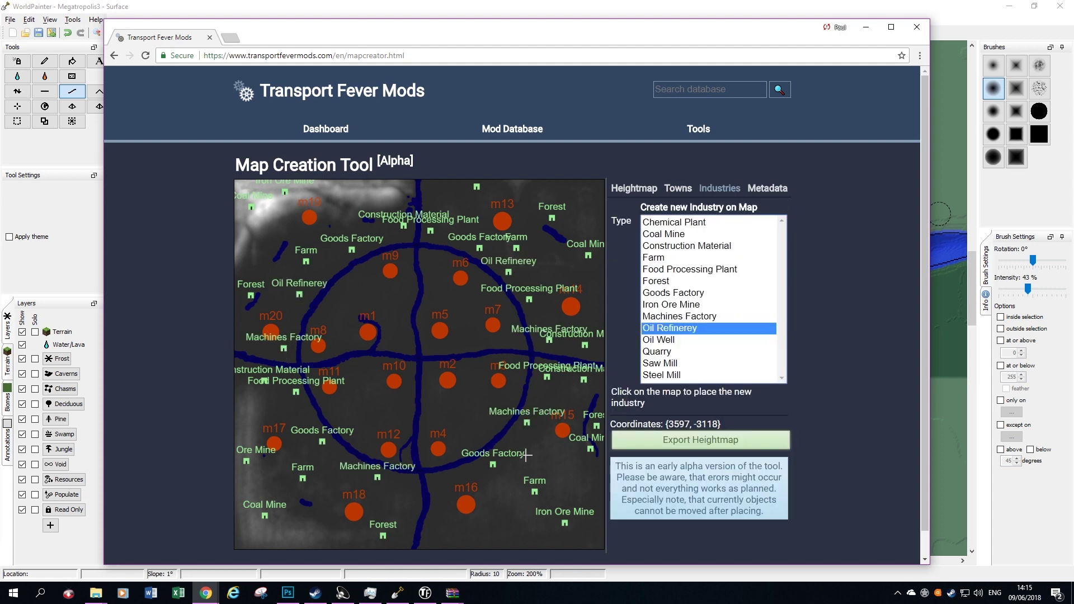
click(512, 443)
click(341, 460)
Step: Place three Oil Wells, mostly along the bottom of the map
click(669, 339)
click(275, 246)
click(549, 242)
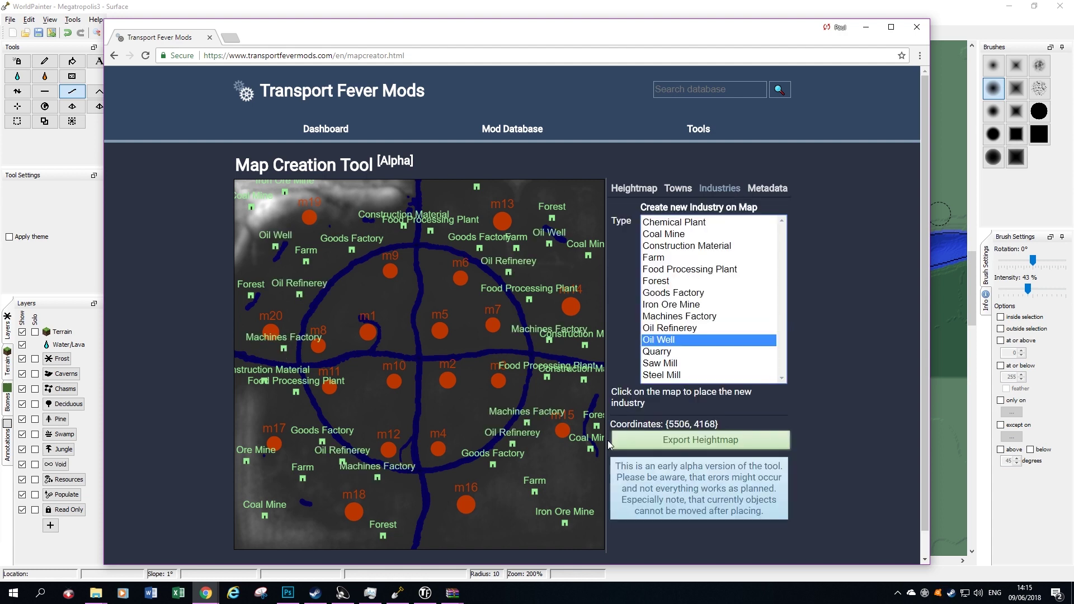
click(313, 527)
click(449, 536)
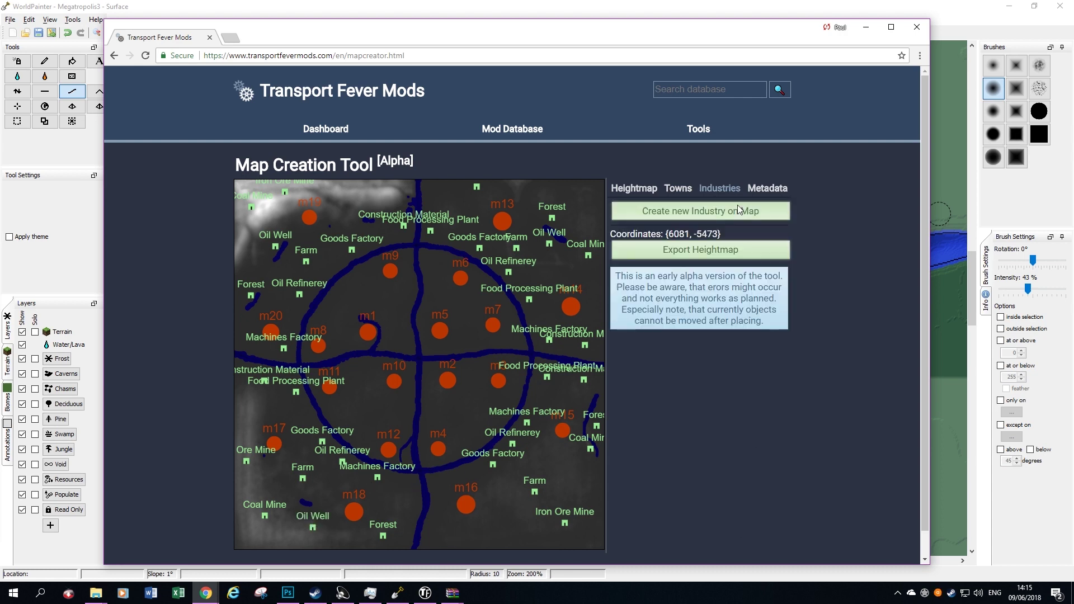
Step: Place four Quarries, from the top of the map to the bottom
click(699, 207)
click(657, 351)
click(699, 207)
click(263, 485)
click(348, 209)
click(700, 207)
click(589, 208)
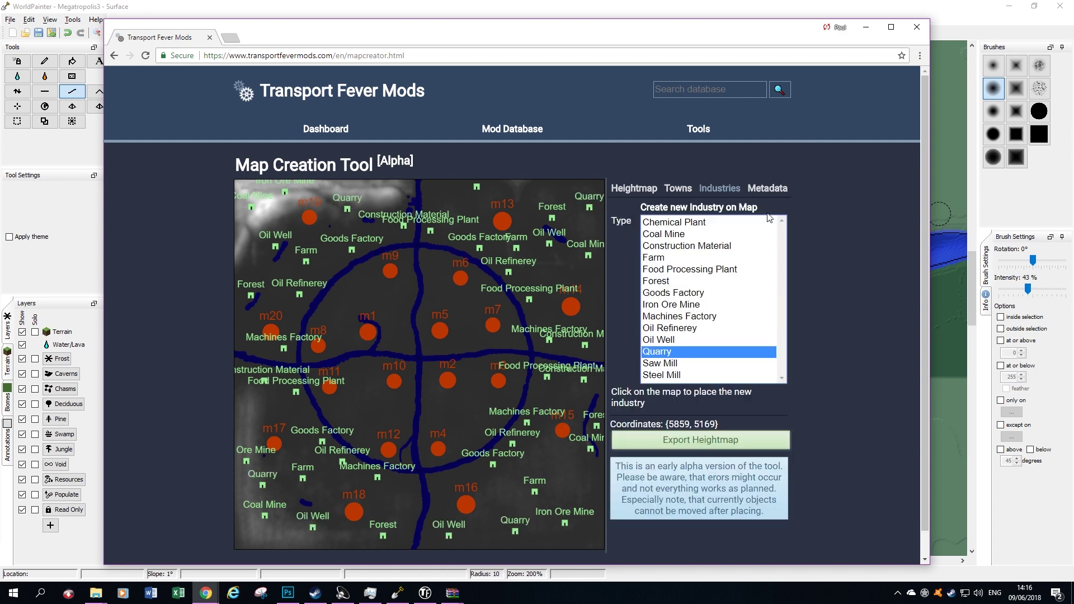
click(514, 532)
click(660, 363)
Step: Place two Saw Mills on the map
click(277, 269)
click(260, 406)
click(553, 269)
click(569, 473)
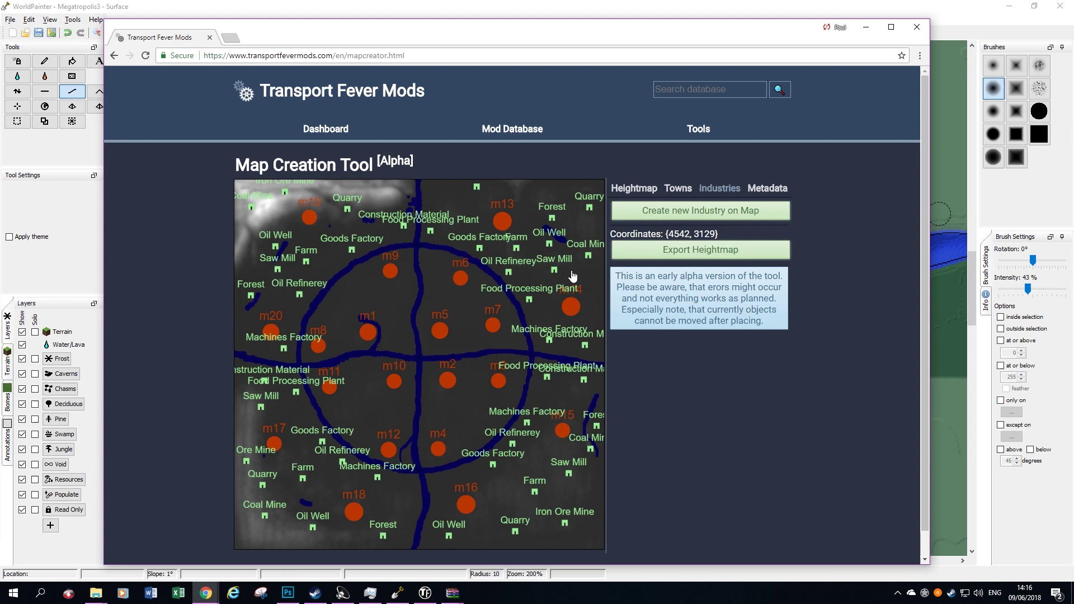
Step: Place four Steel Mills across the top and lower parts of the map
click(699, 207)
click(661, 374)
click(317, 242)
click(285, 415)
click(525, 197)
click(503, 491)
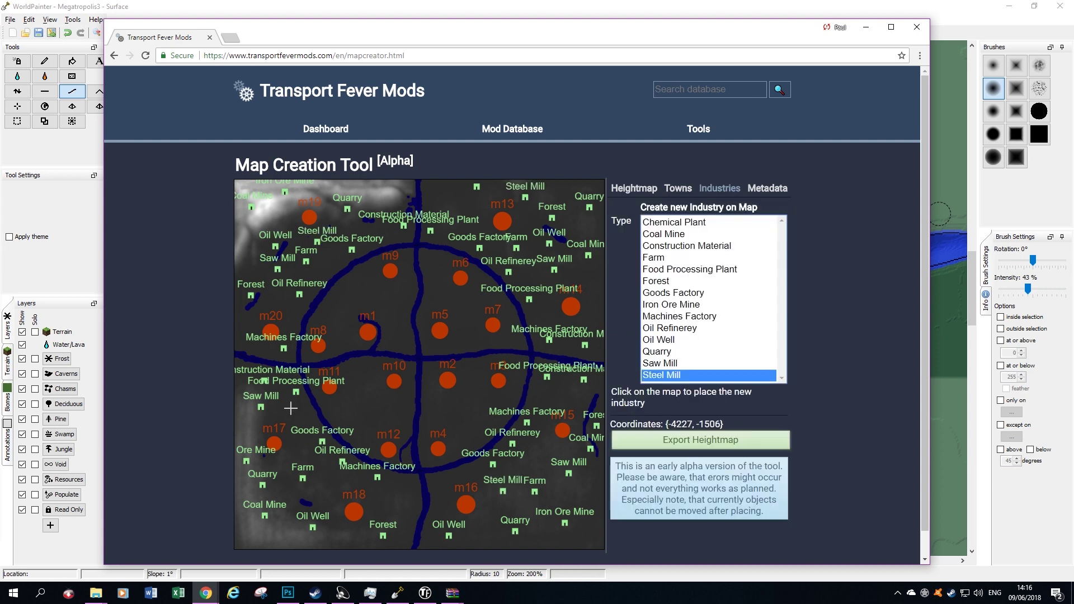
Step: Place four Chemical Plants near the top, left edge and bottom
click(699, 223)
click(402, 192)
click(446, 204)
click(244, 329)
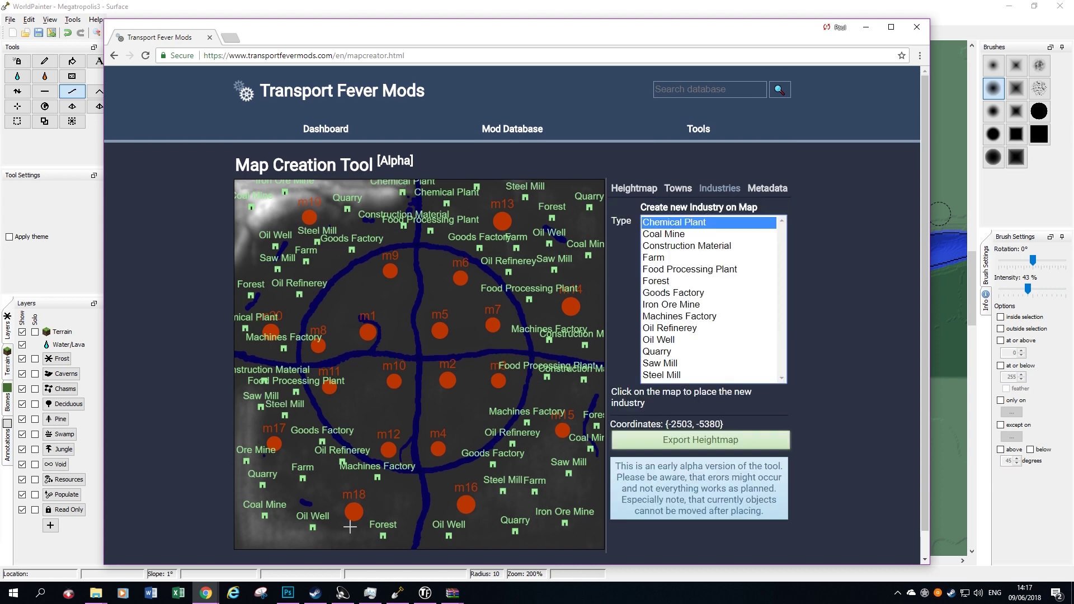
click(401, 502)
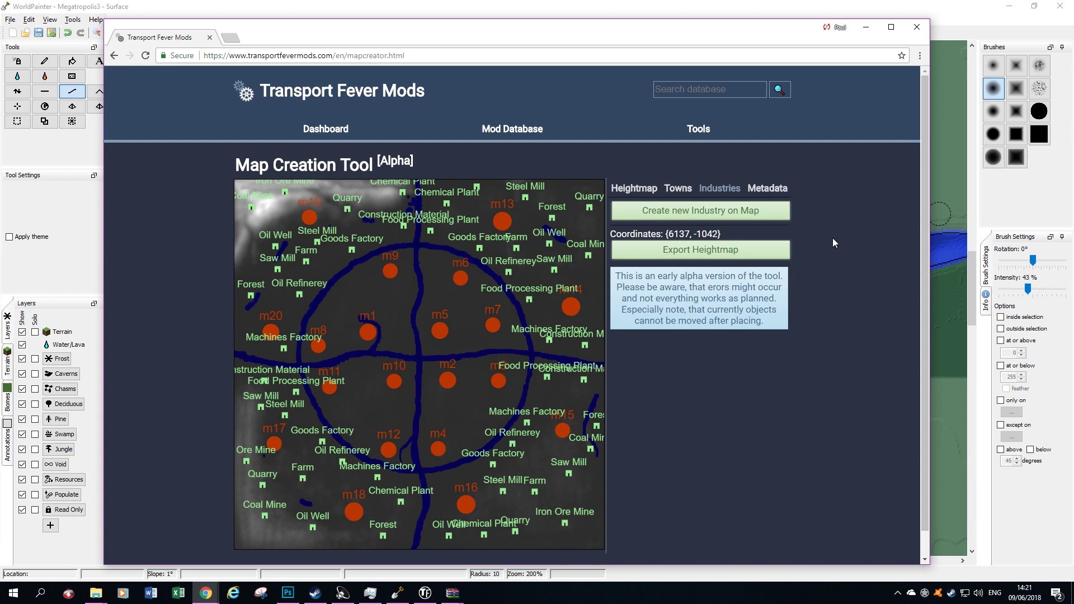
Step: Export the heightmap and open the downloaded heightmap (22).zip from Chrome's download shelf
click(688, 250)
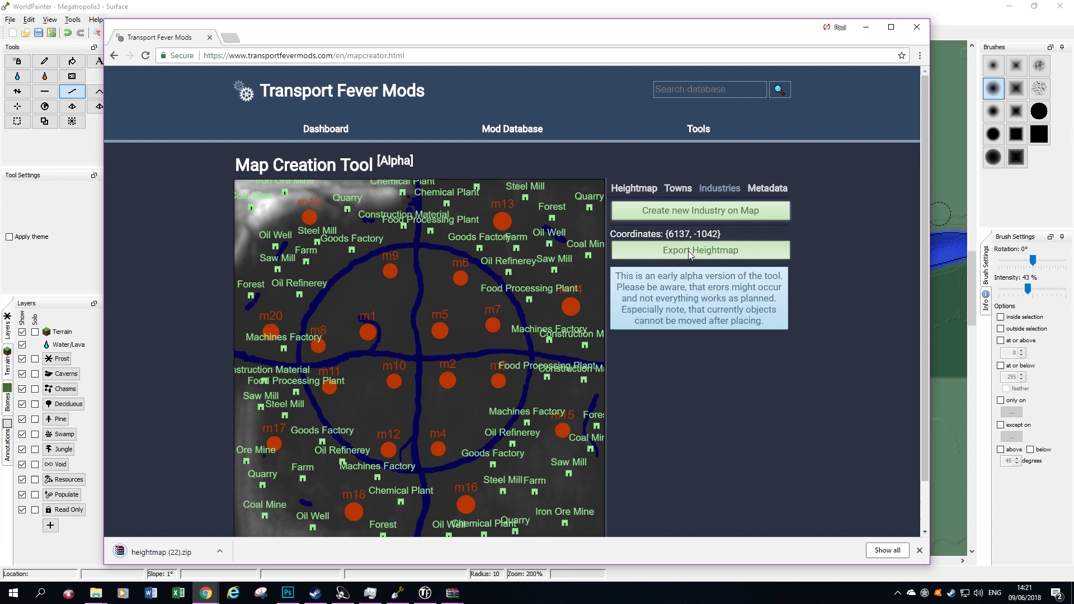
click(163, 552)
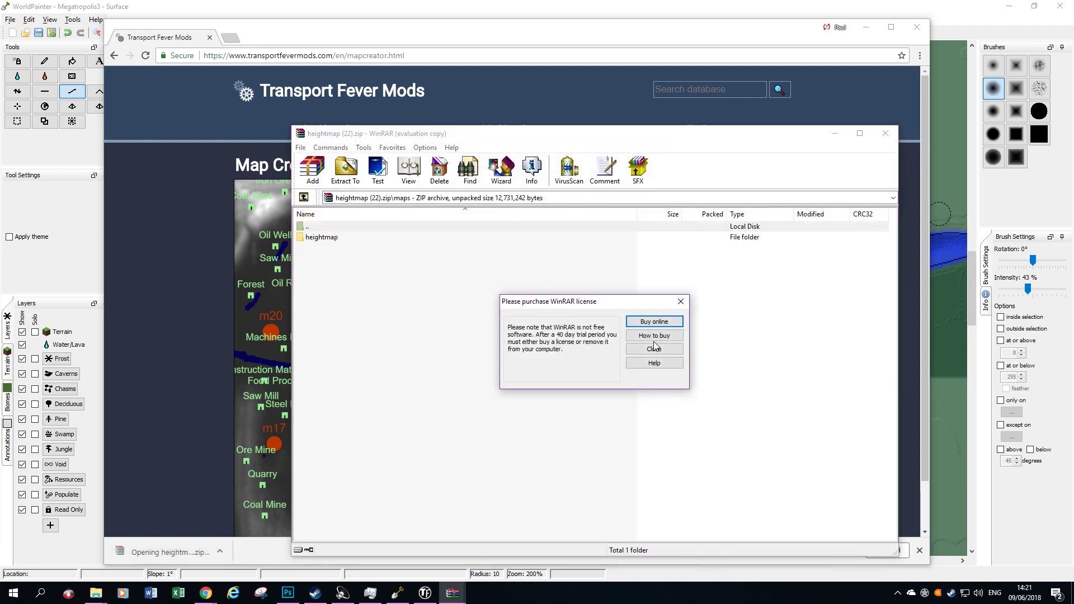
Step: Dismiss the licence reminder, open maps\heightmap, select heightmap.png and map.lua, and move WinRAR right
click(663, 349)
double_click(322, 237)
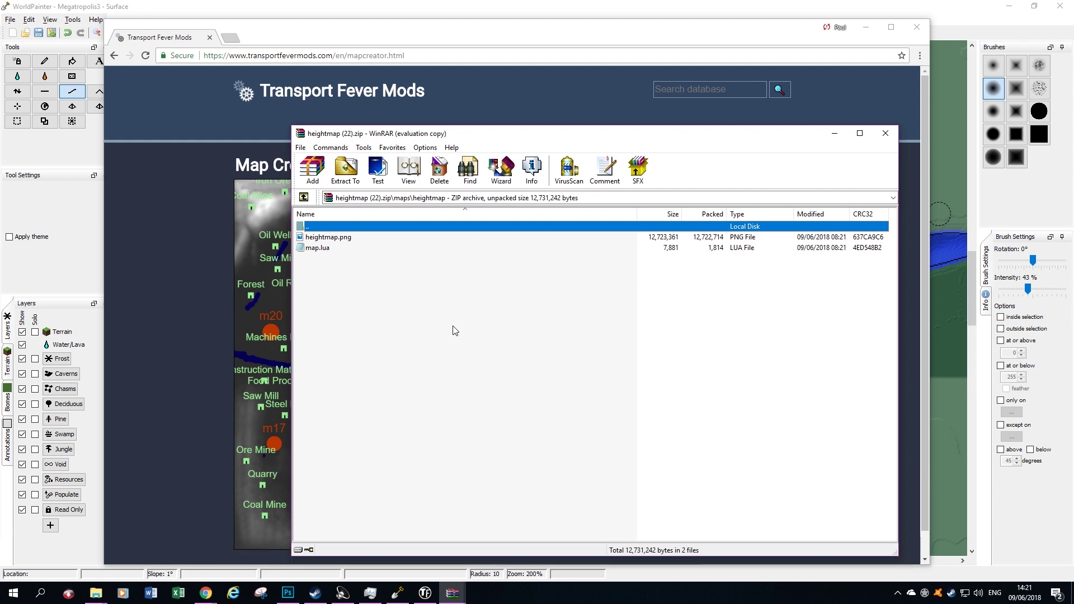
click(339, 237)
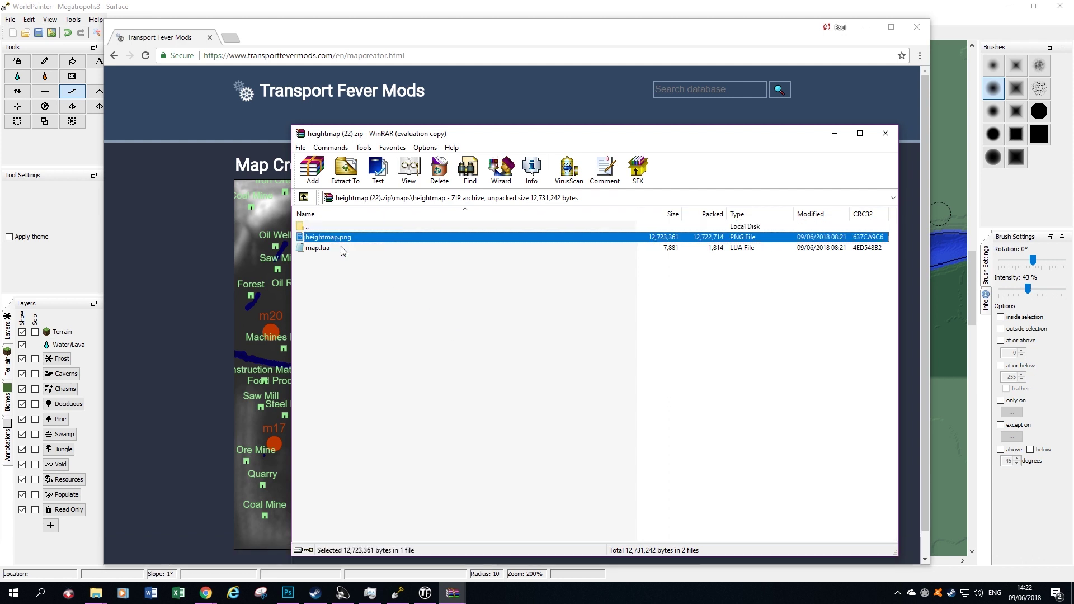
shift+click(343, 247)
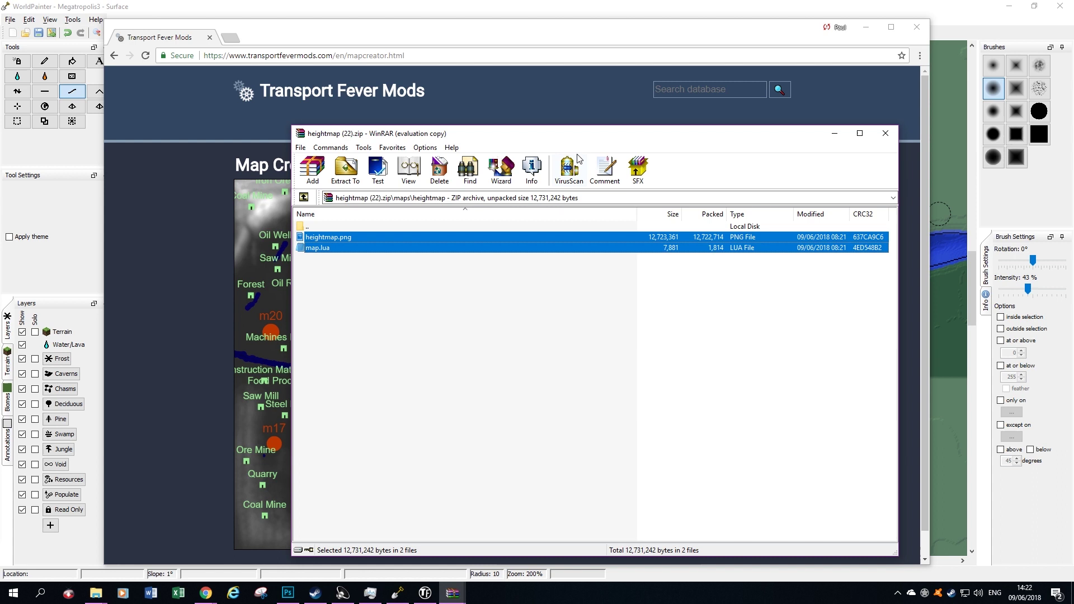
drag(579, 140, 1059, 154)
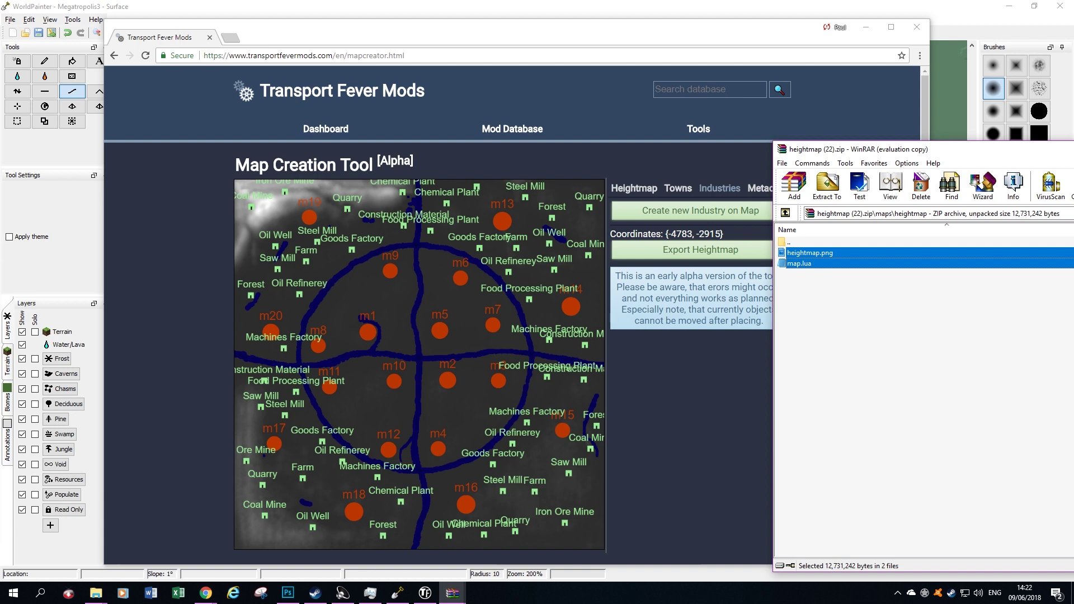
key(alt+Tab)
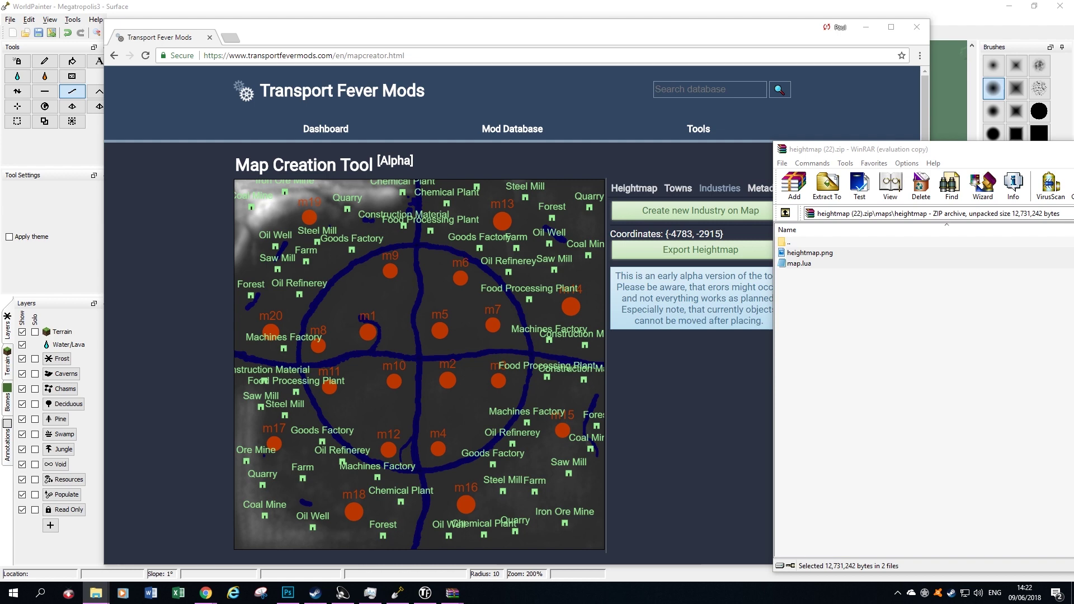
Step: Copy heightmap.png and map.lua into the game's heightmap folder, replacing the old files, and open map.lua
key(alt+Tab)
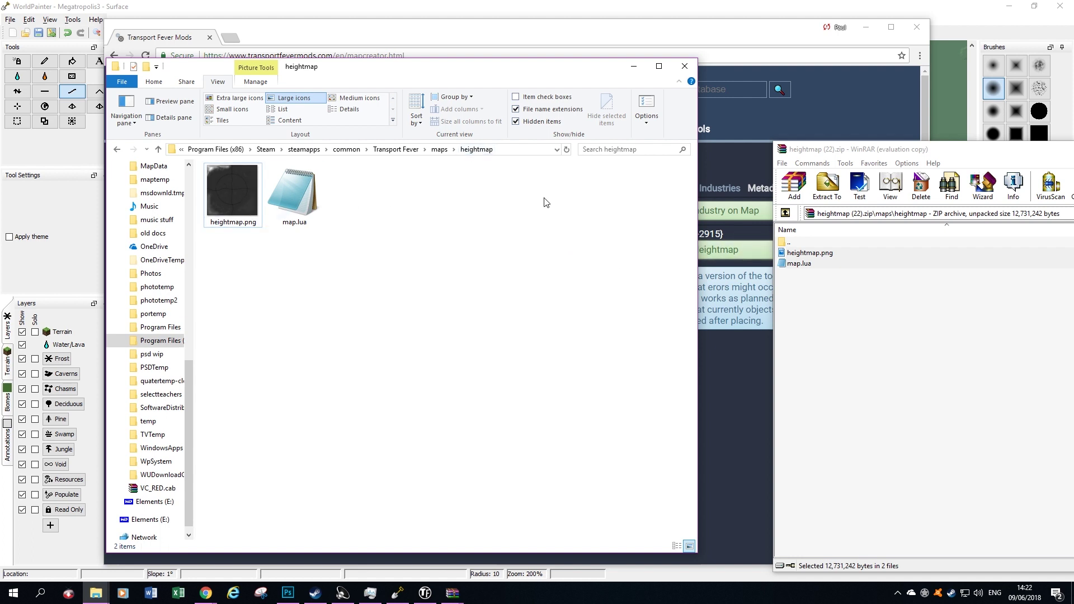
click(827, 256)
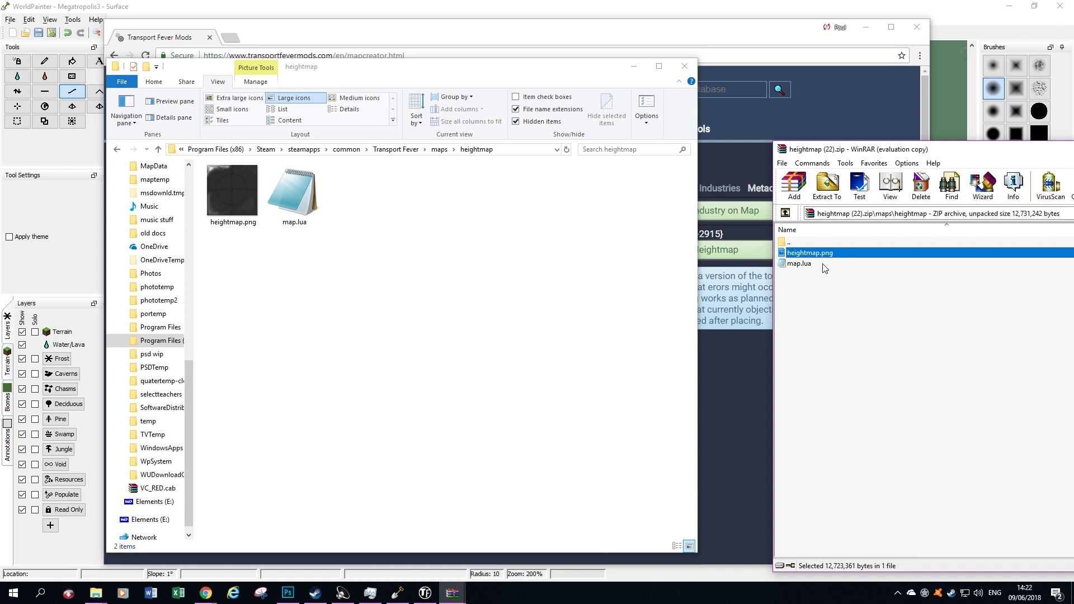
shift+click(824, 264)
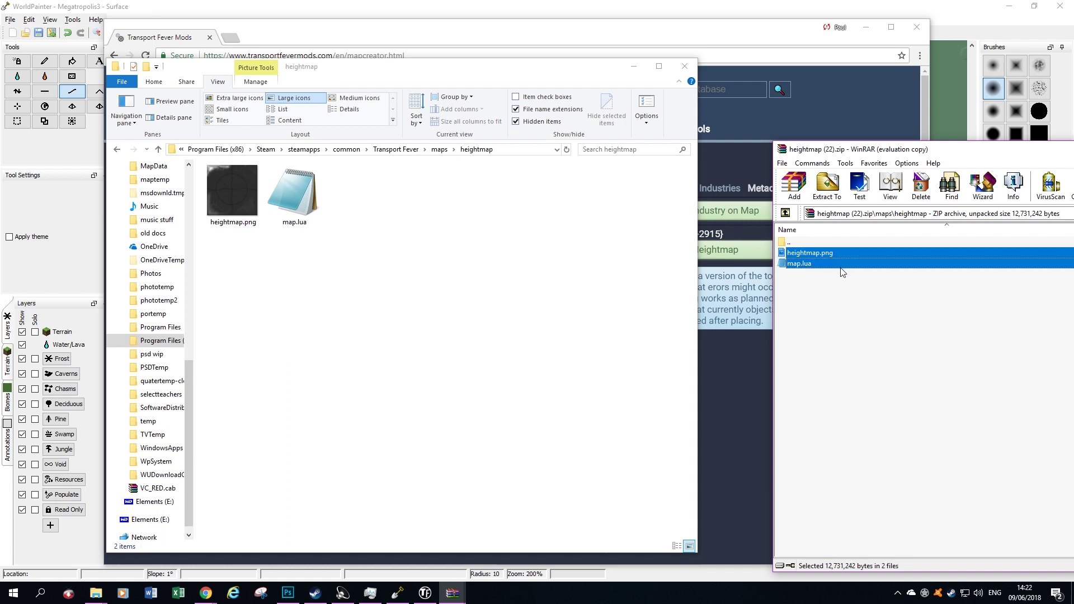
drag(857, 255, 324, 304)
click(469, 208)
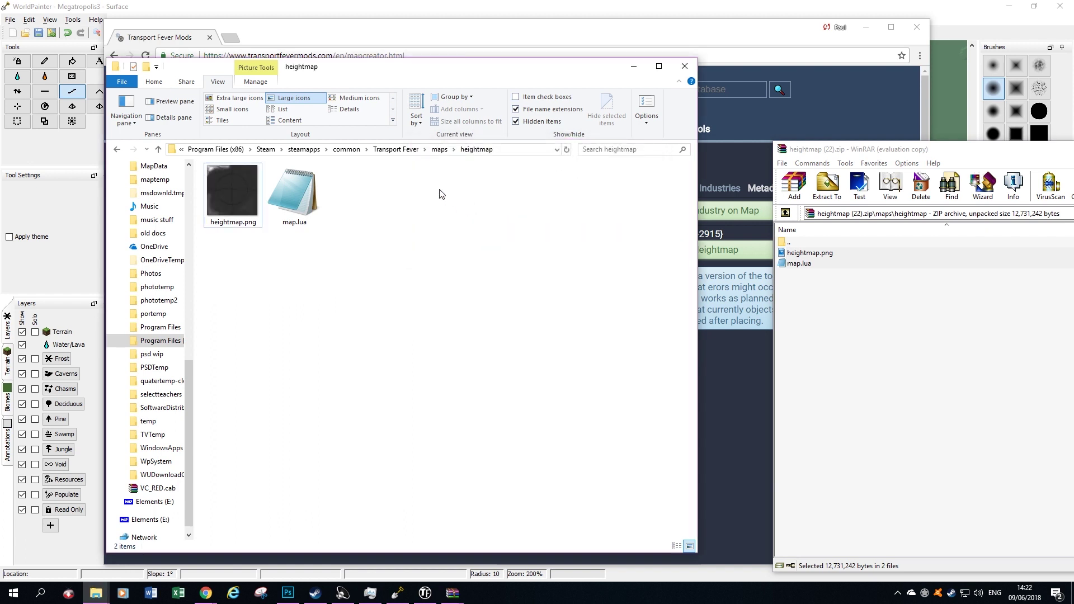
double_click(311, 193)
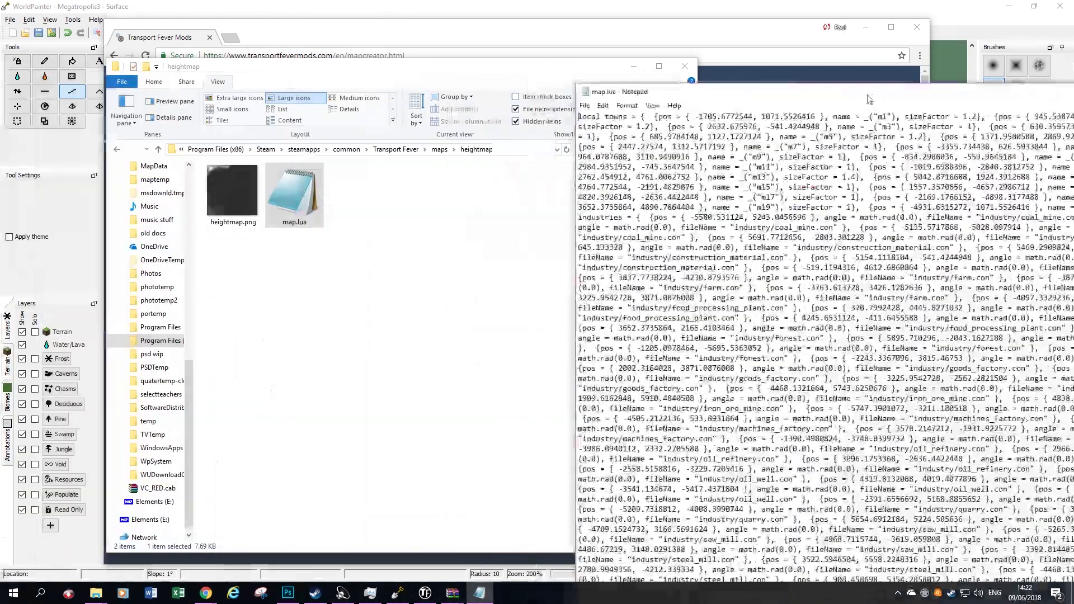
drag(870, 148, 559, 42)
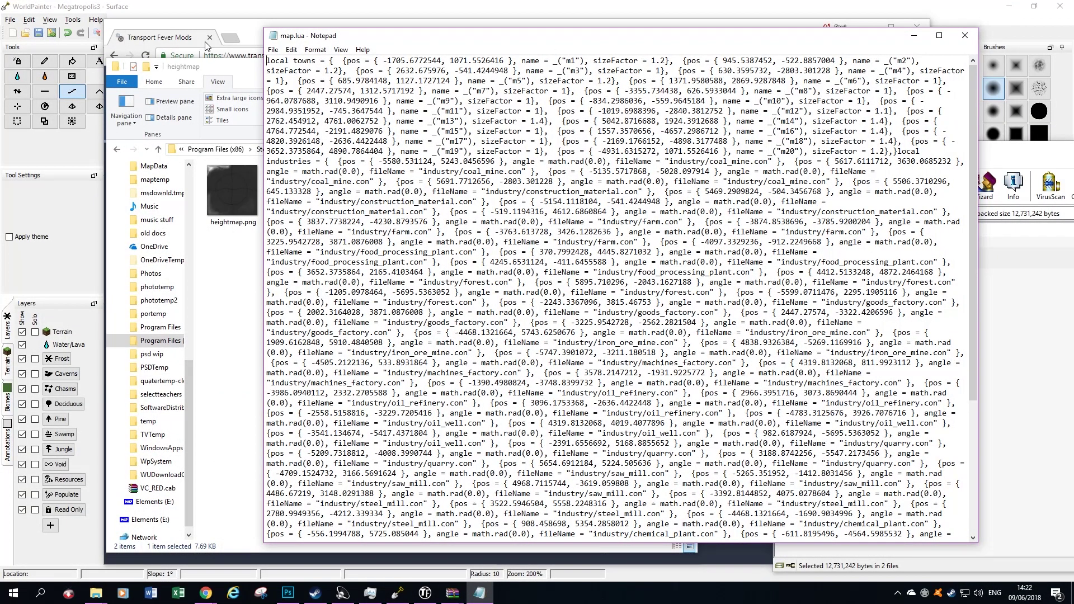
Step: Review the map range and seed lines at the end of map.lua, then close Notepad
scroll(693, 178, down, 6)
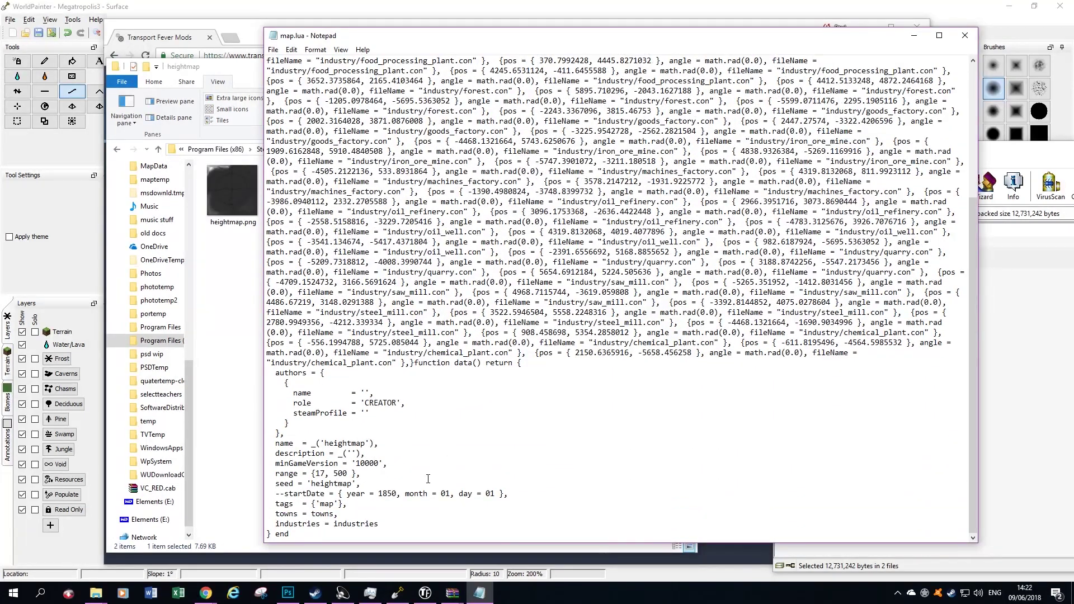
drag(312, 473, 369, 479)
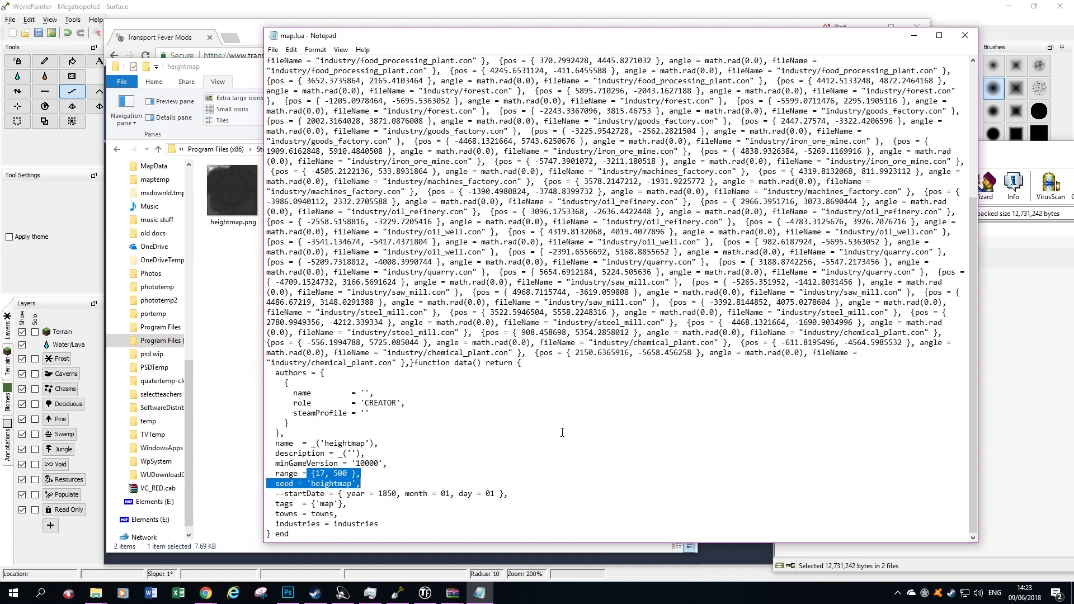
scroll(563, 432, up, 6)
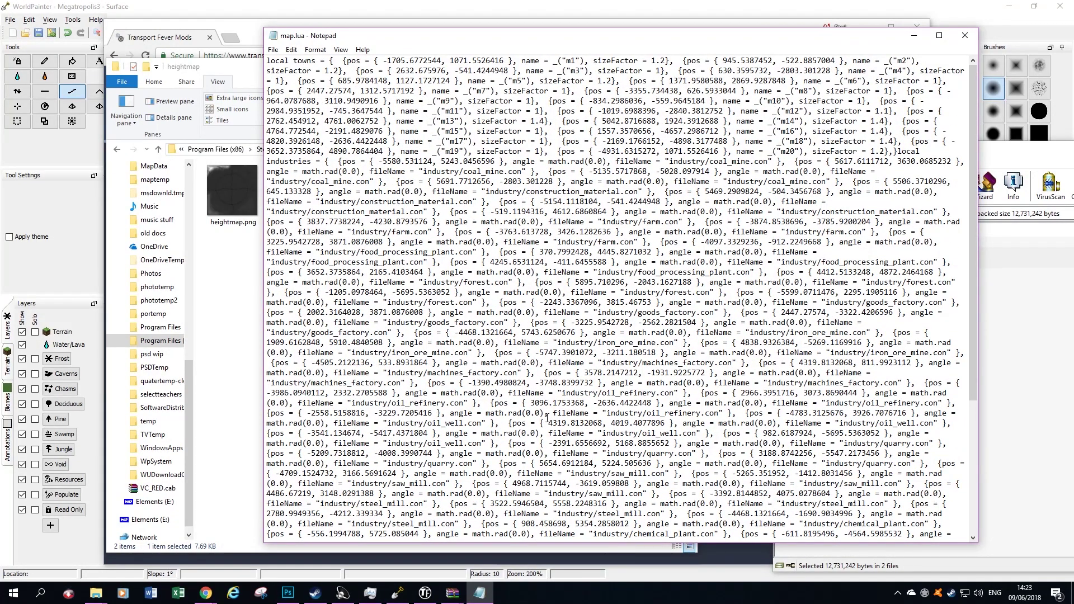
click(965, 35)
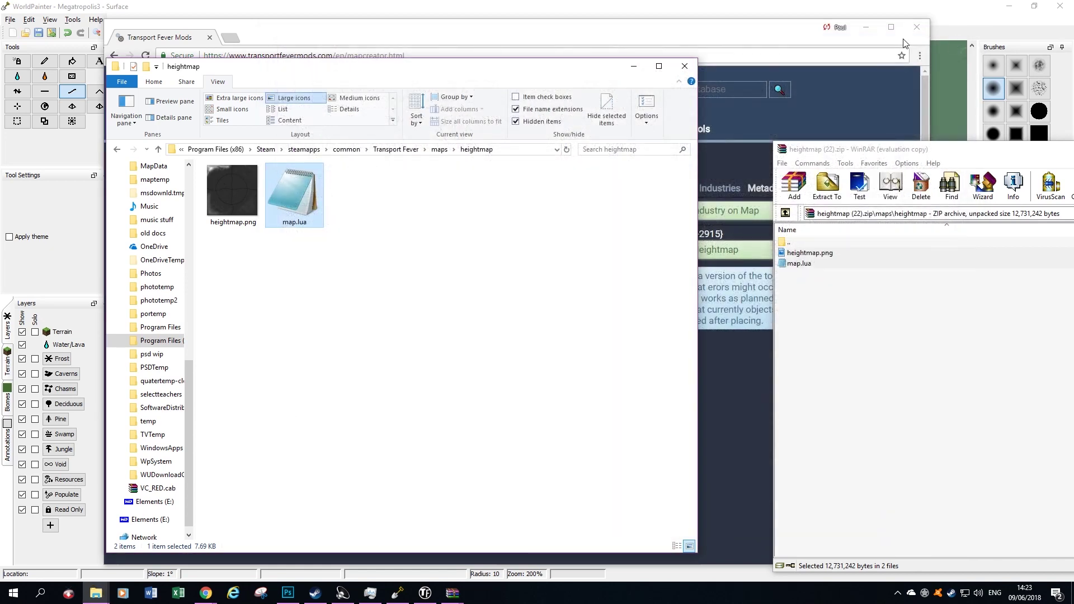
Step: Minimise the folder, switch to Transport Fever and start a new Custom game
click(634, 66)
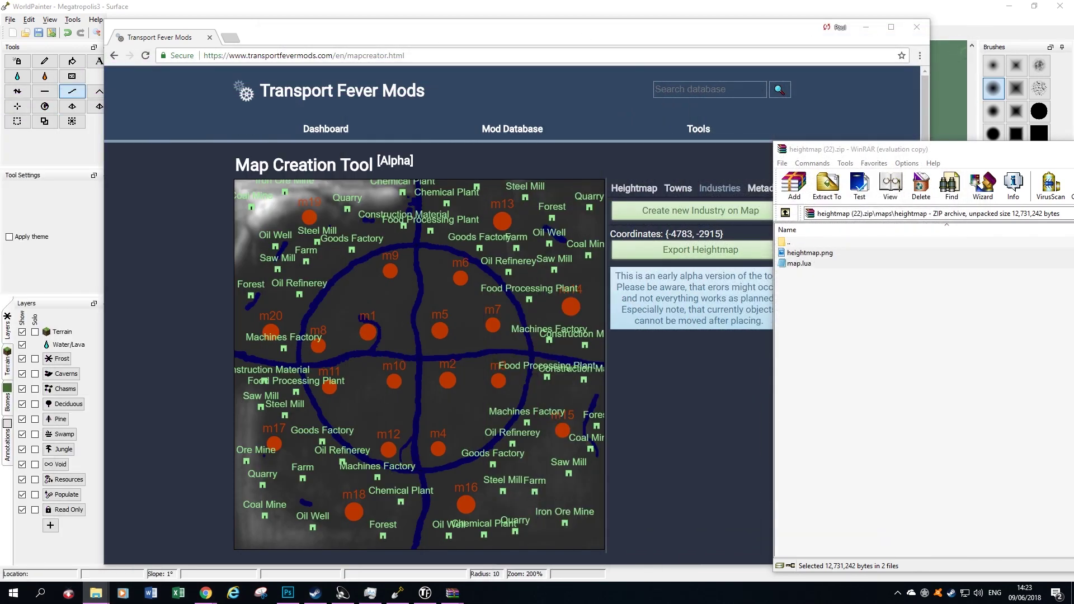
click(423, 594)
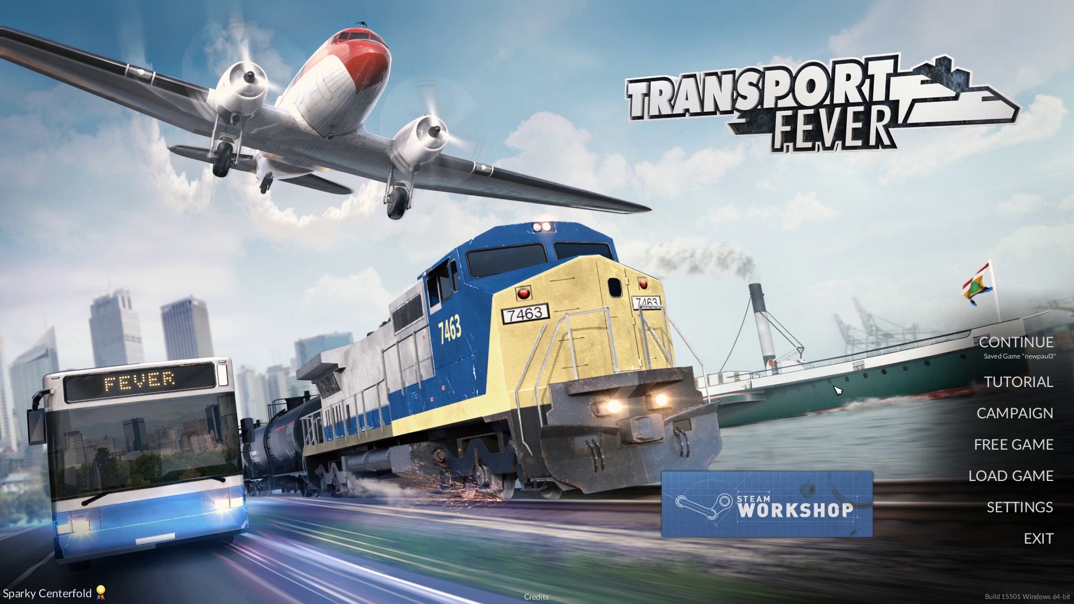
click(1014, 444)
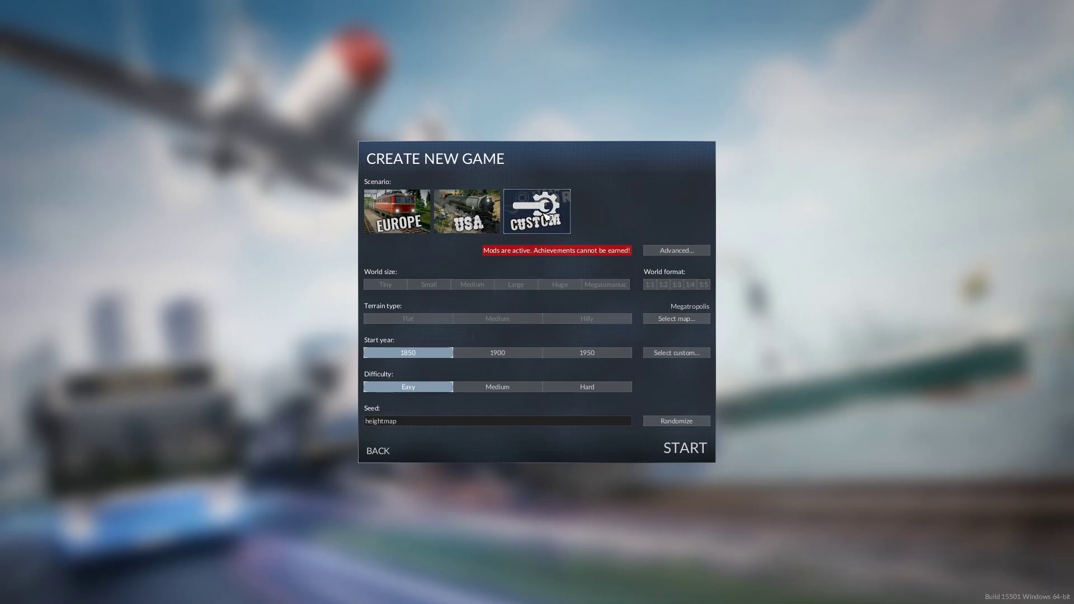
Step: Check the advanced settings, pick the Megatropolis map and start the game
click(677, 250)
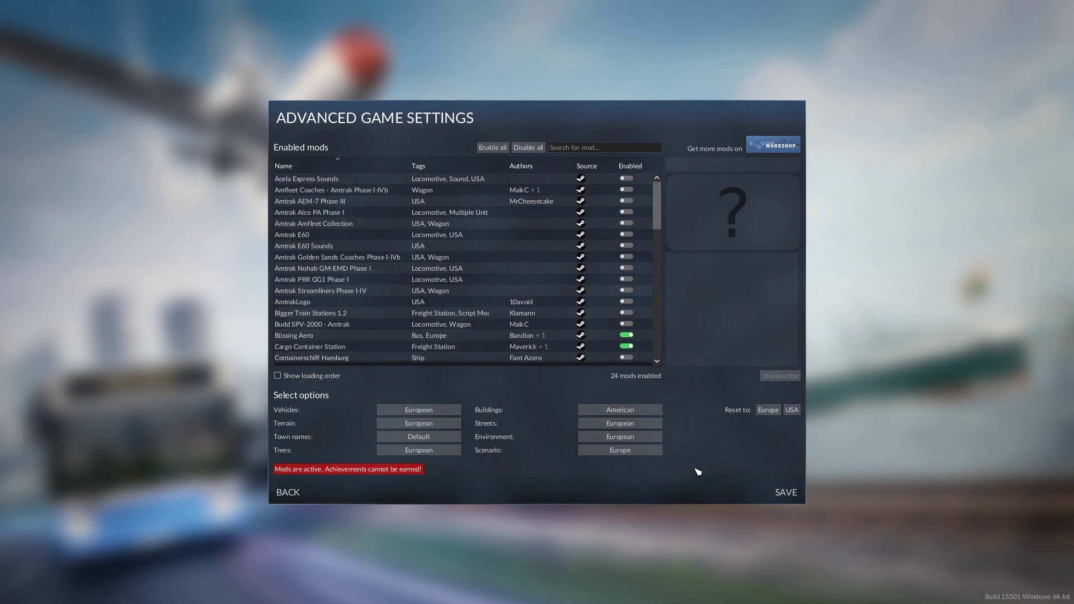
click(288, 493)
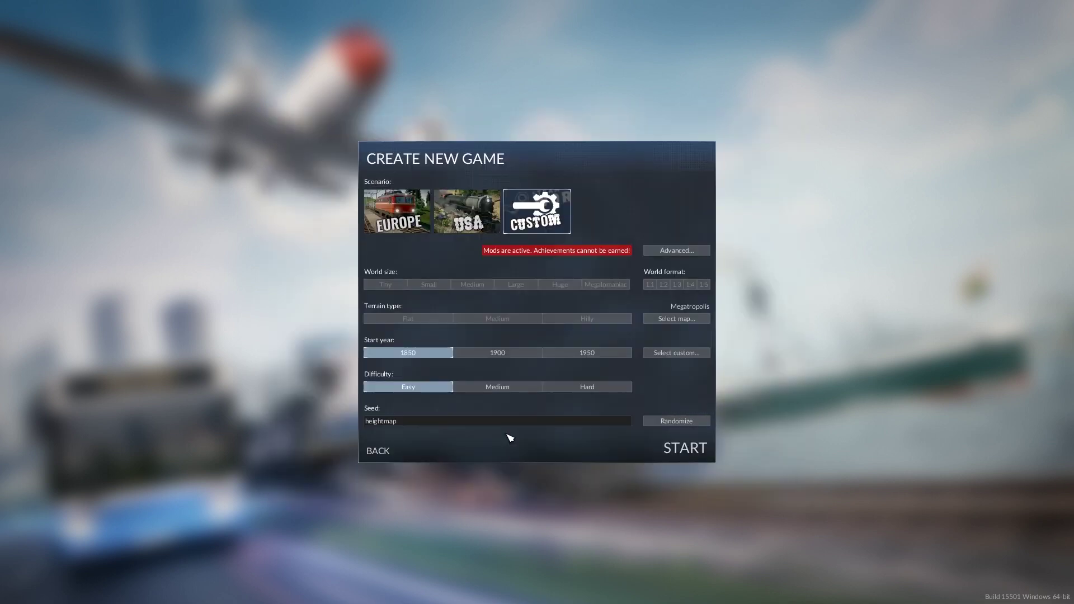
click(695, 319)
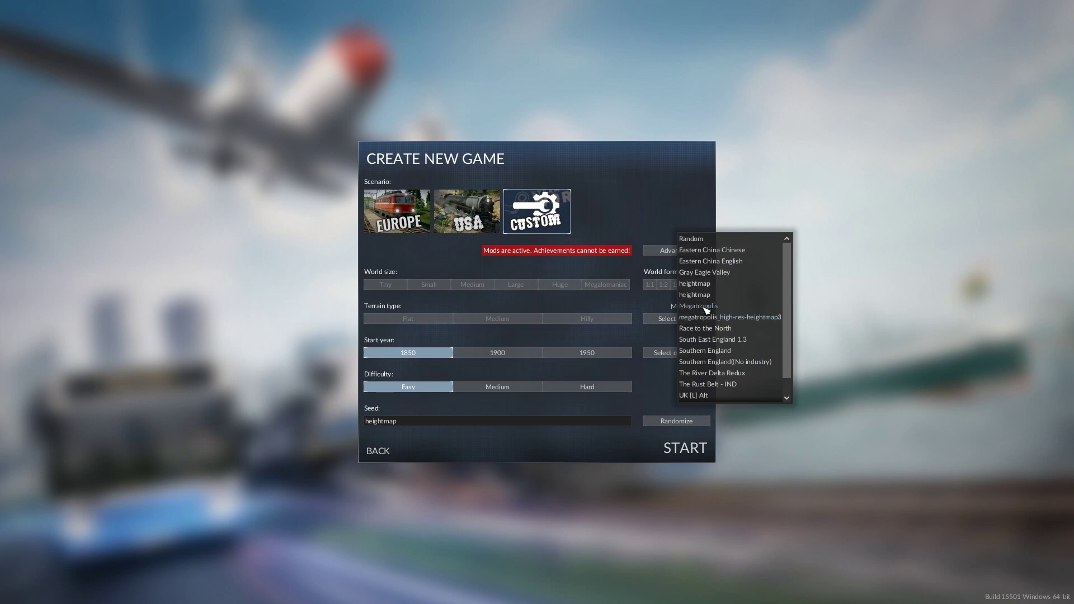
click(702, 307)
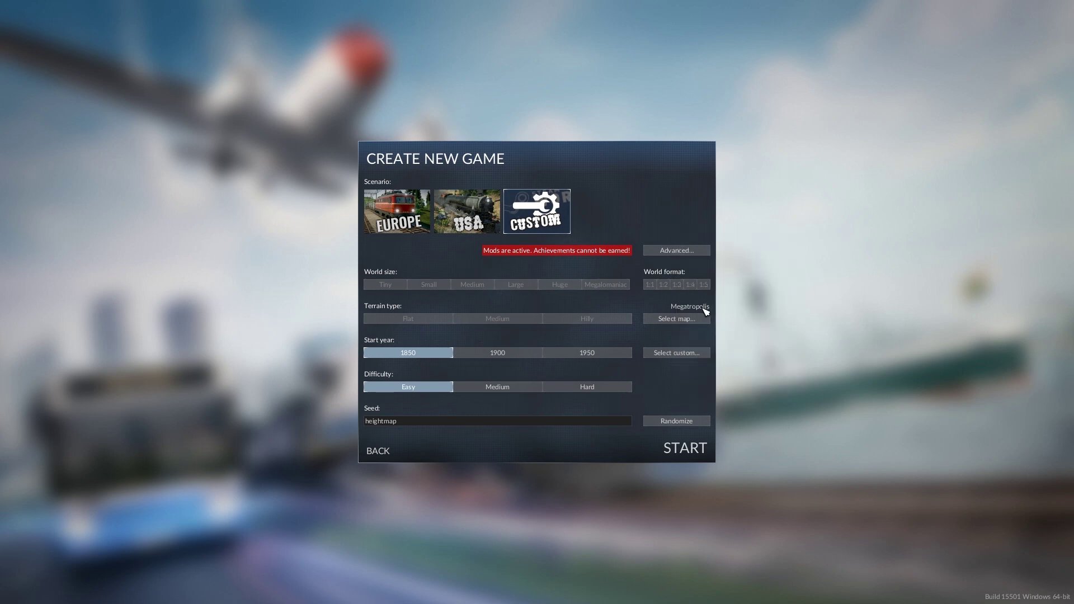
click(691, 449)
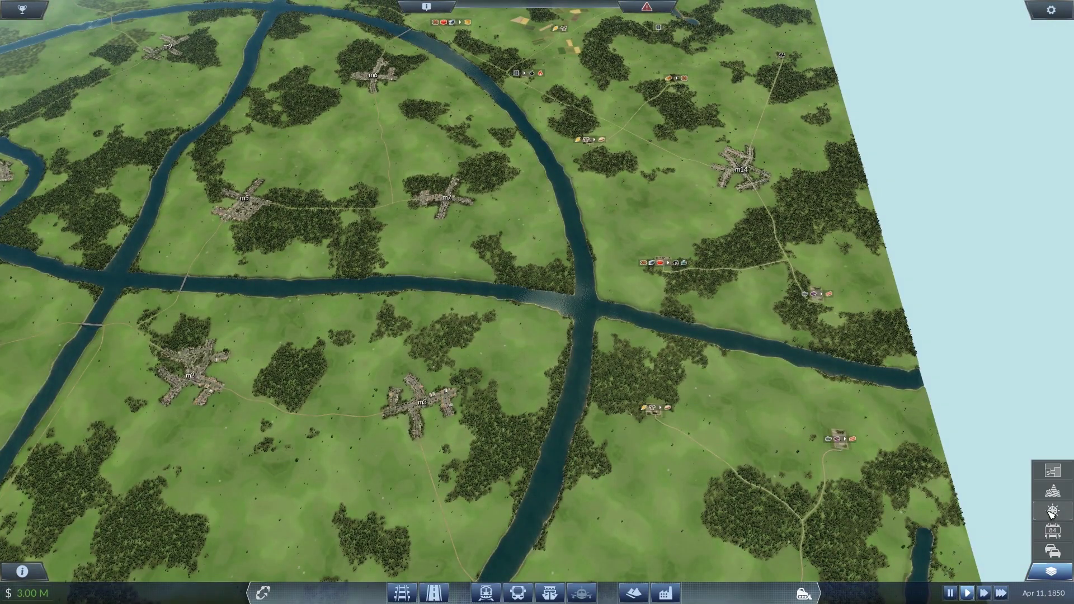
Step: Turn on the Navigable waters layer so the rivers show in green
click(1052, 511)
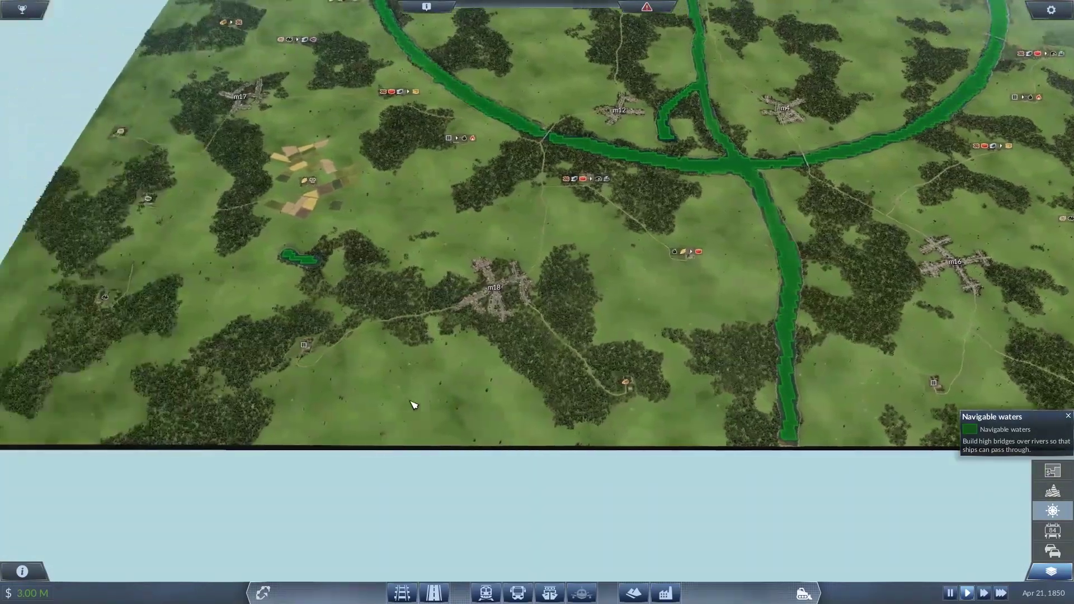
Step: Pan north-east and switch off the Navigable waters overlay
key(w)
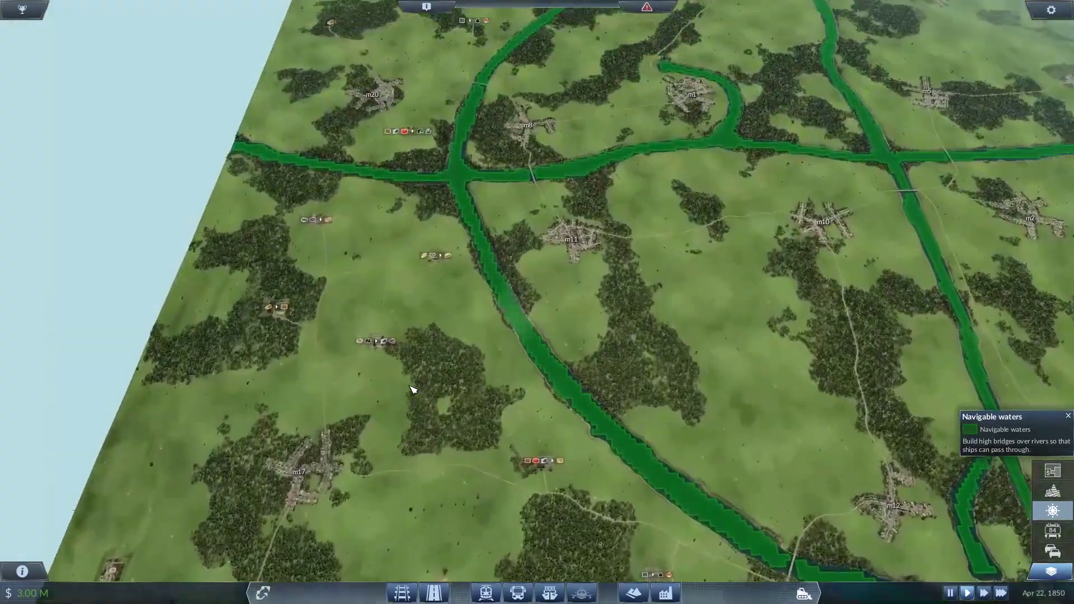
key(d)
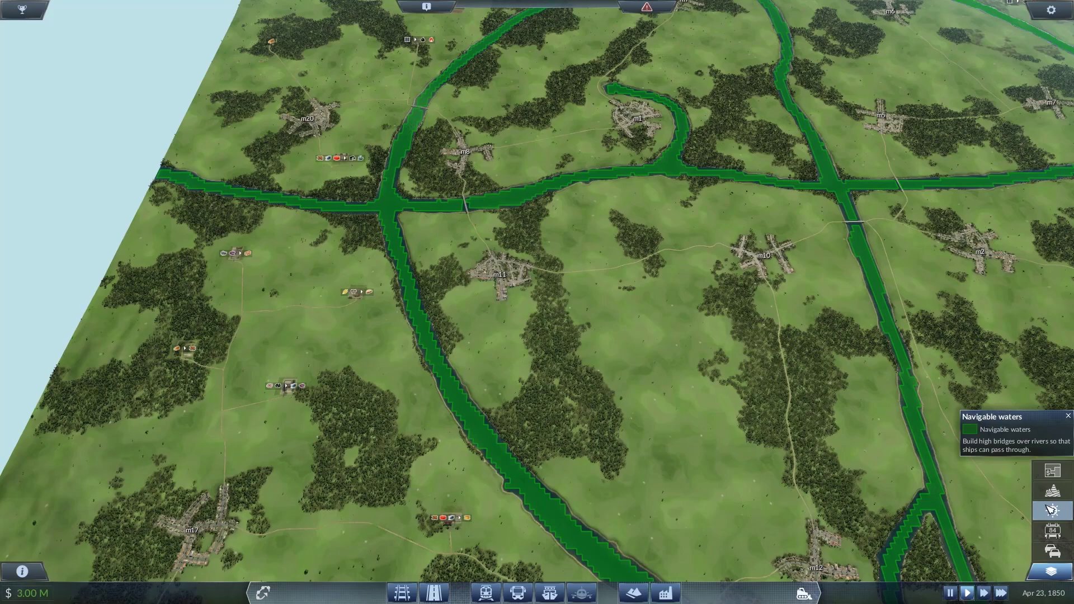
click(1052, 510)
Step: Zoom, rotate and tilt the camera to inspect the stone road bridge near town m8
scroll(616, 392, up, 5)
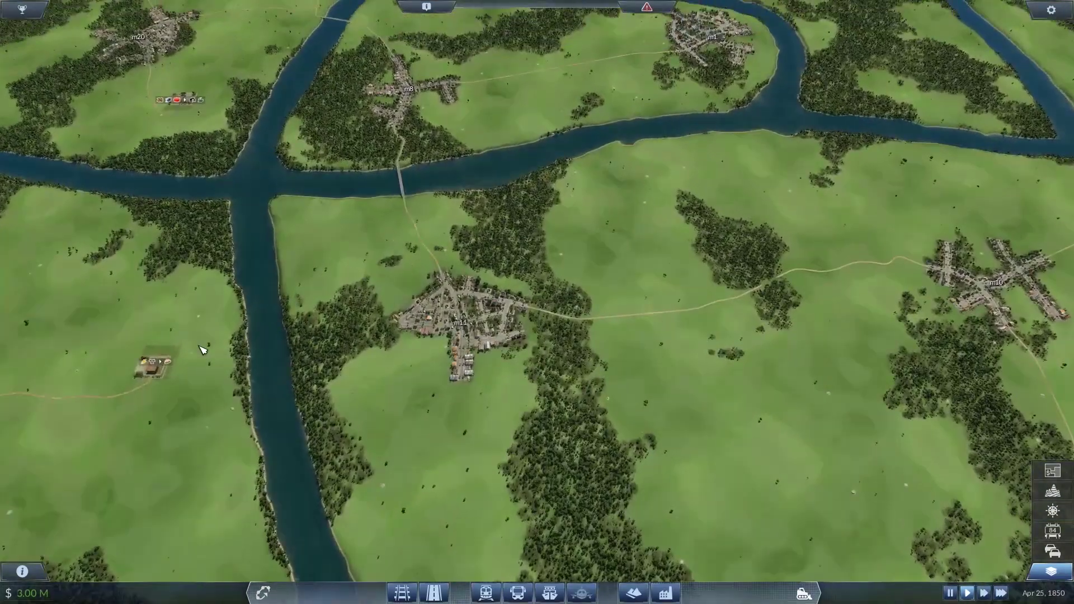
key(w)
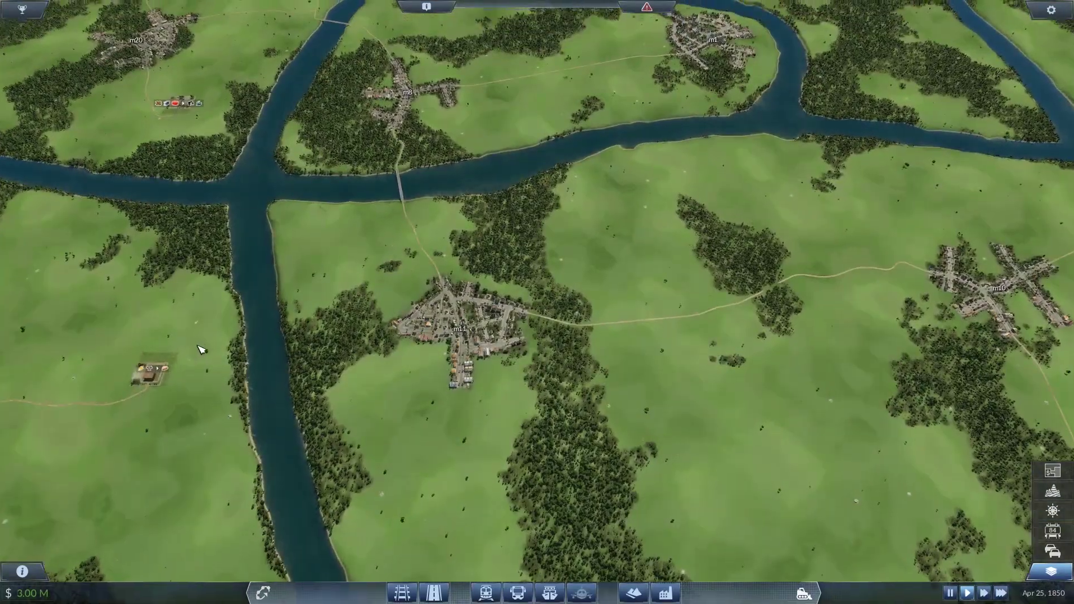
scroll(207, 335, up, 4)
key(q)
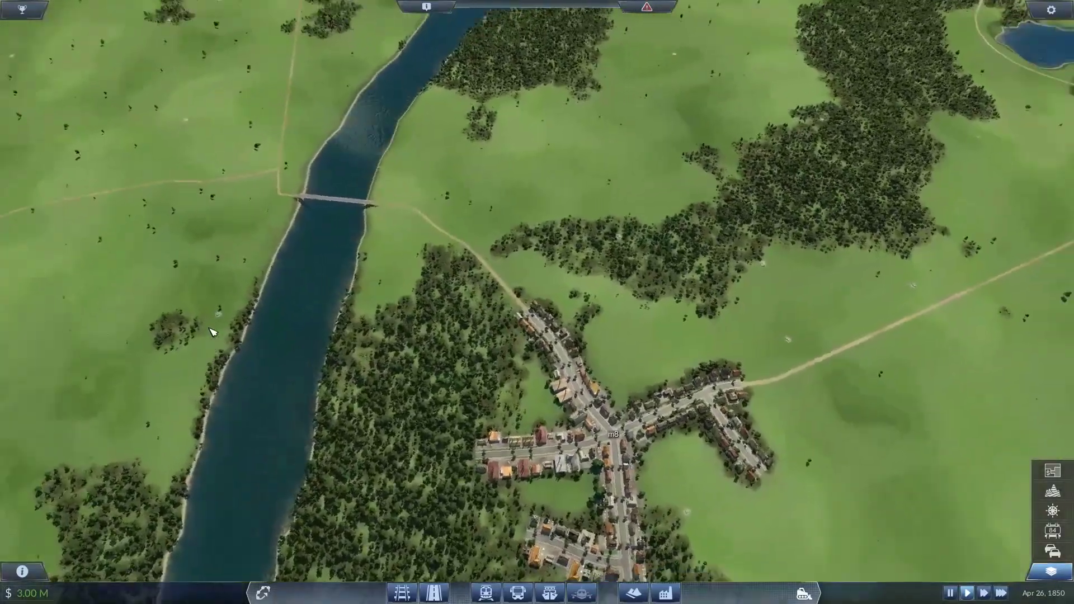
key(r)
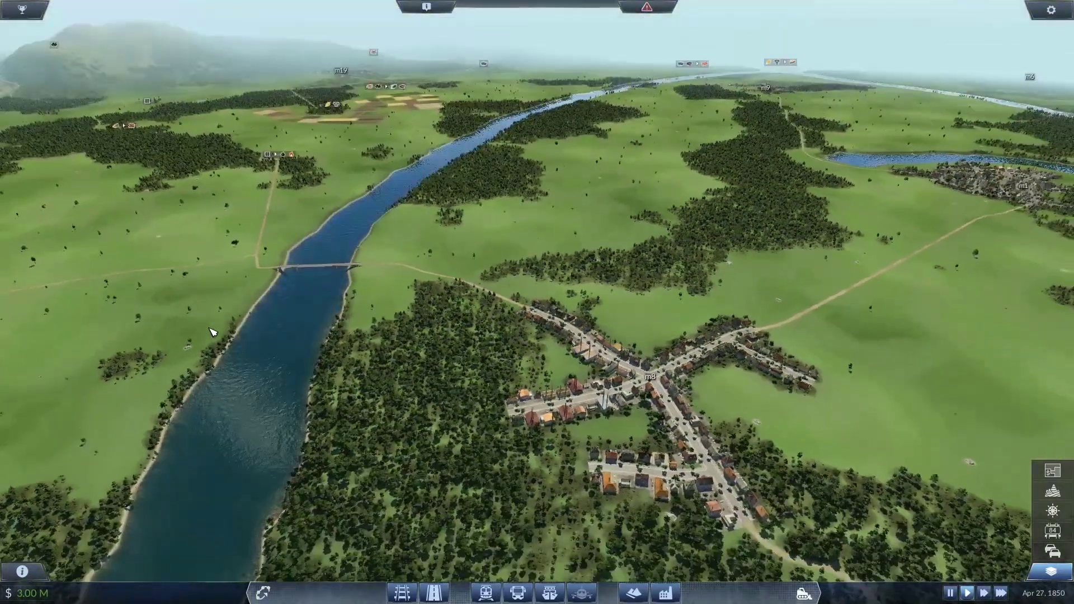
scroll(147, 392, up, 5)
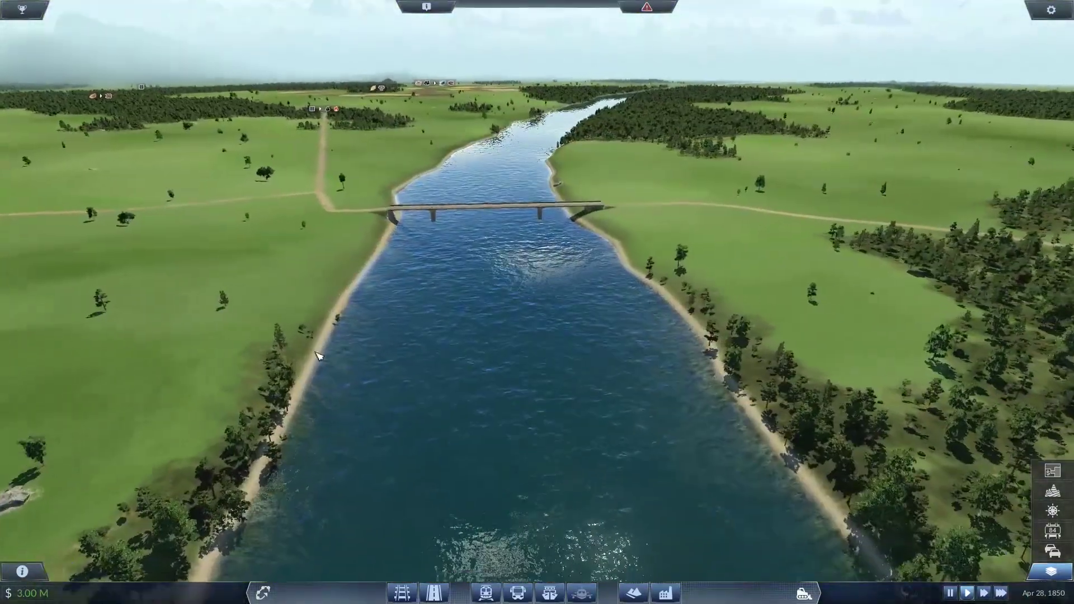
scroll(410, 346, up, 3)
key(q)
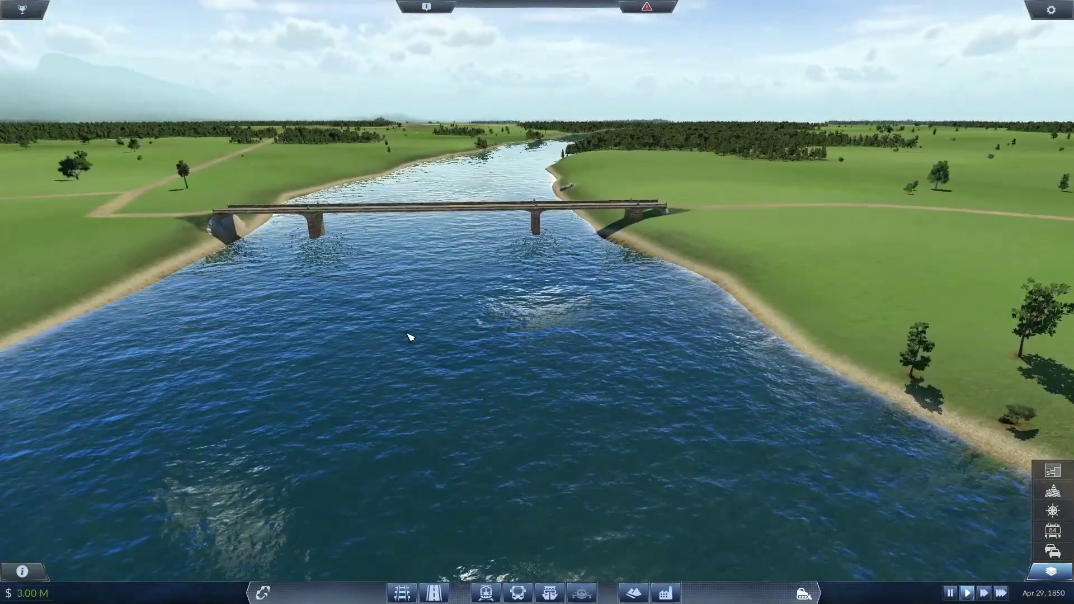
scroll(410, 336, up, 2)
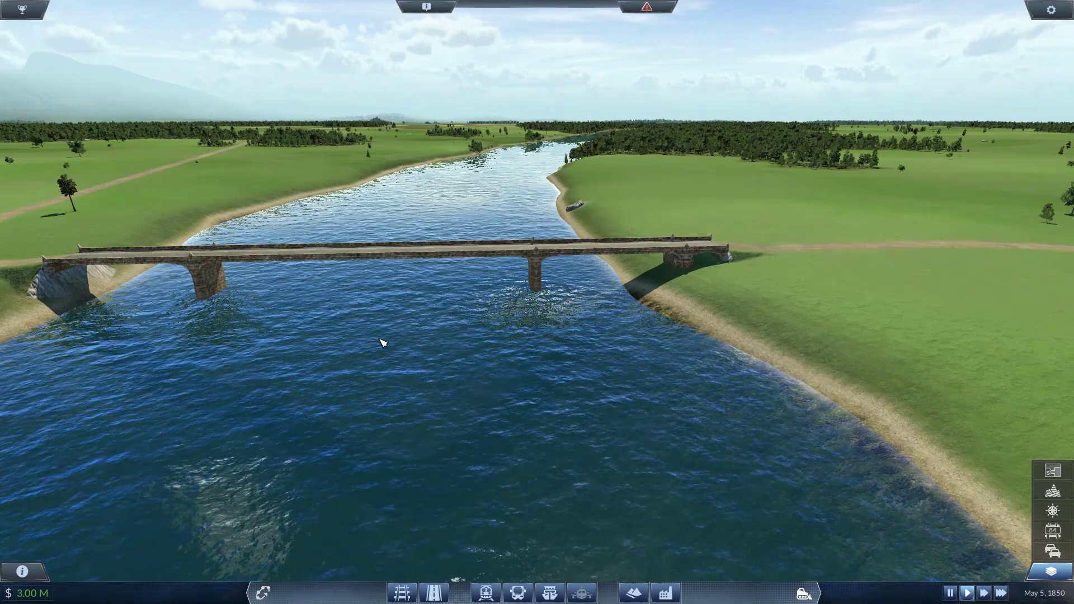
key(e)
key(q)
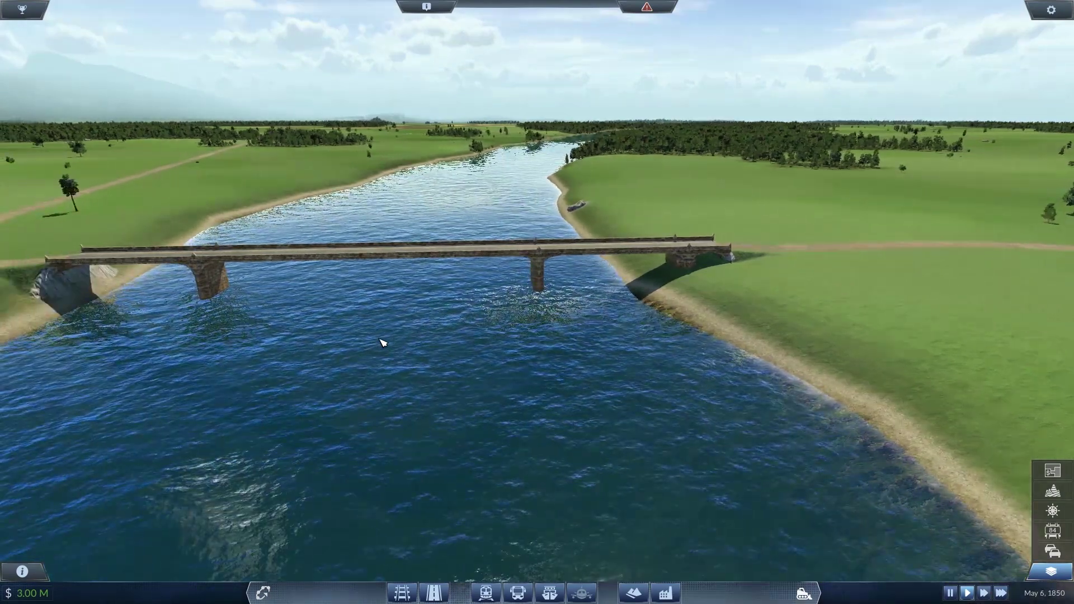
key(w)
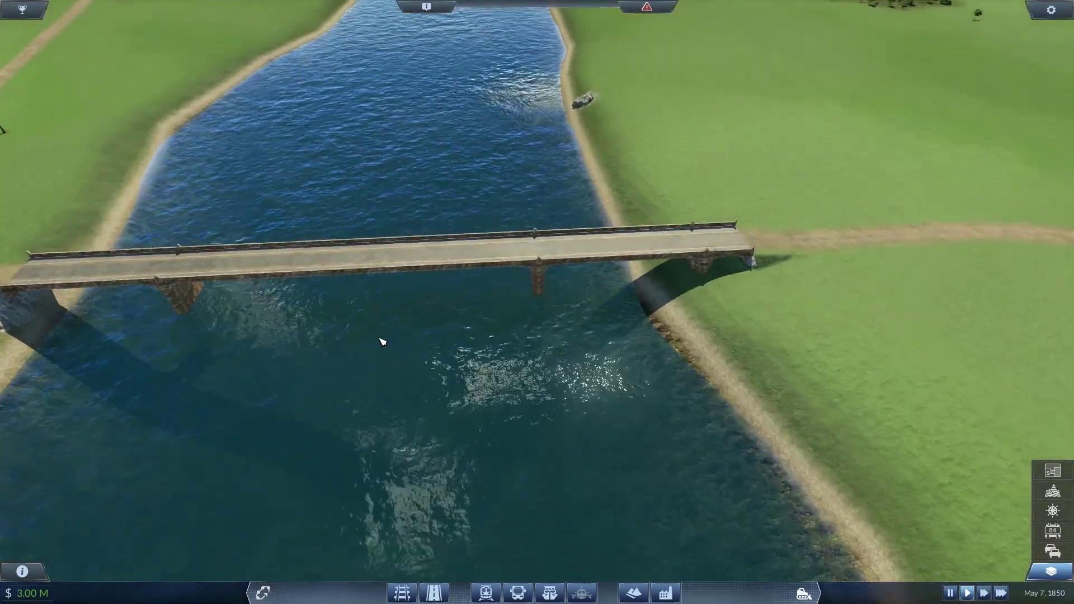
scroll(390, 331, down, 5)
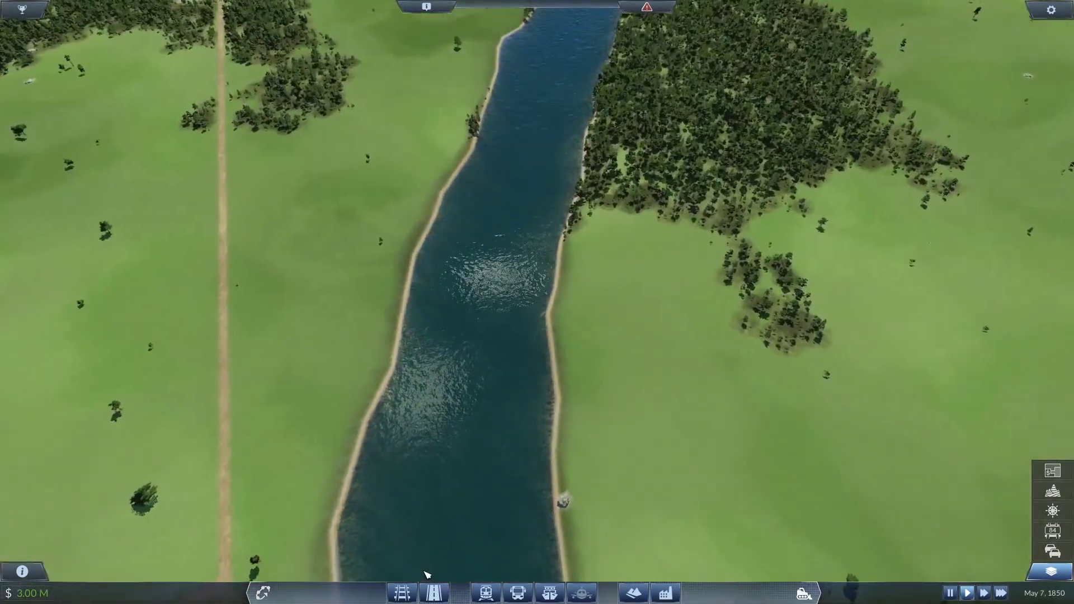
Step: Draft a test road bridge across the river, try raising and lowering it, then cancel
click(435, 591)
drag(276, 193, 816, 228)
key(m)
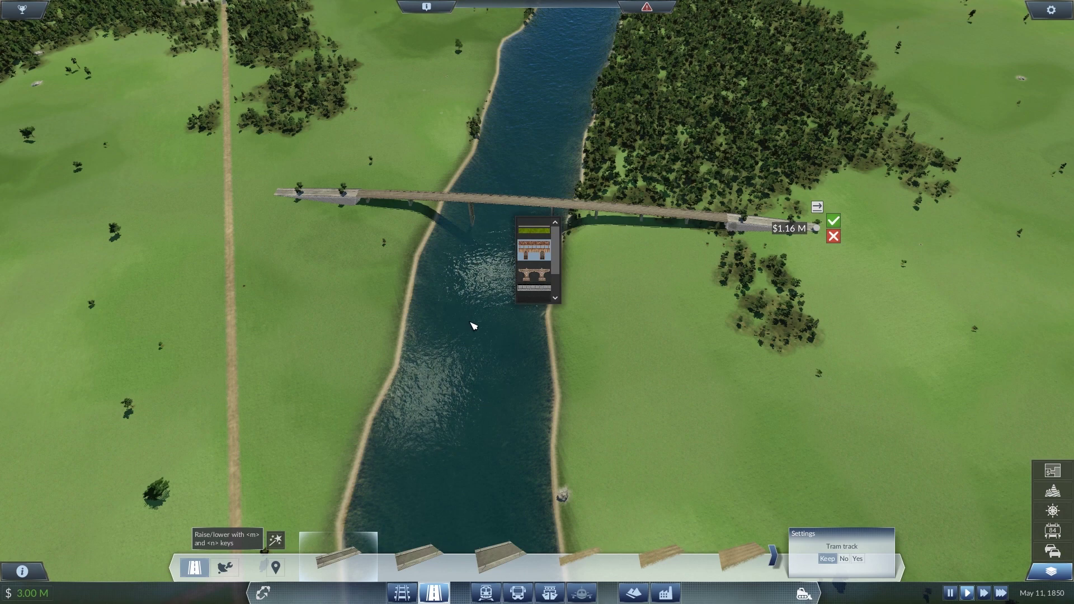
key(n)
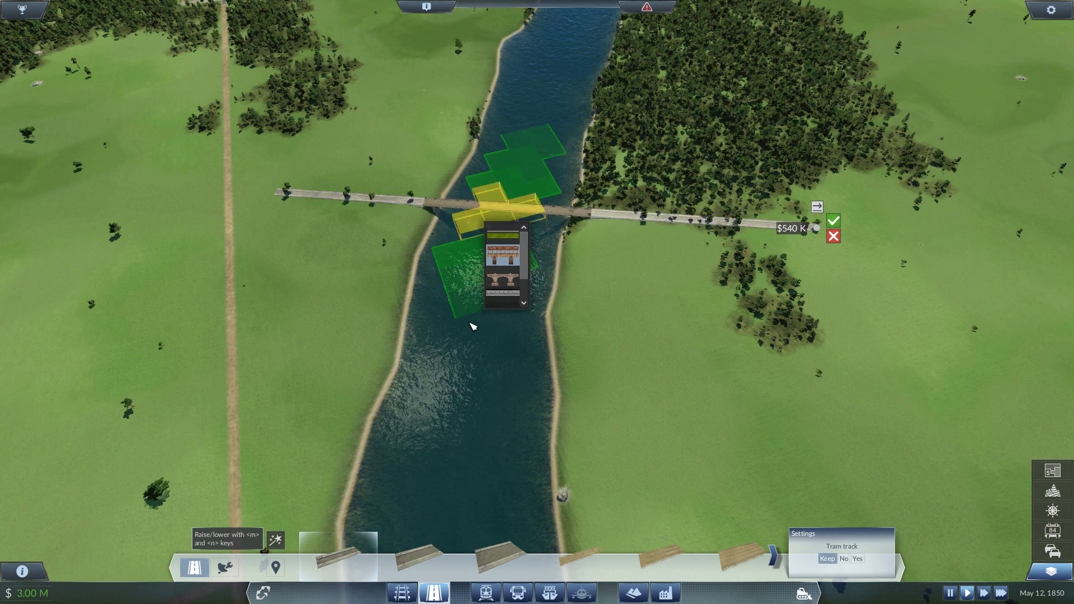
key(Escape)
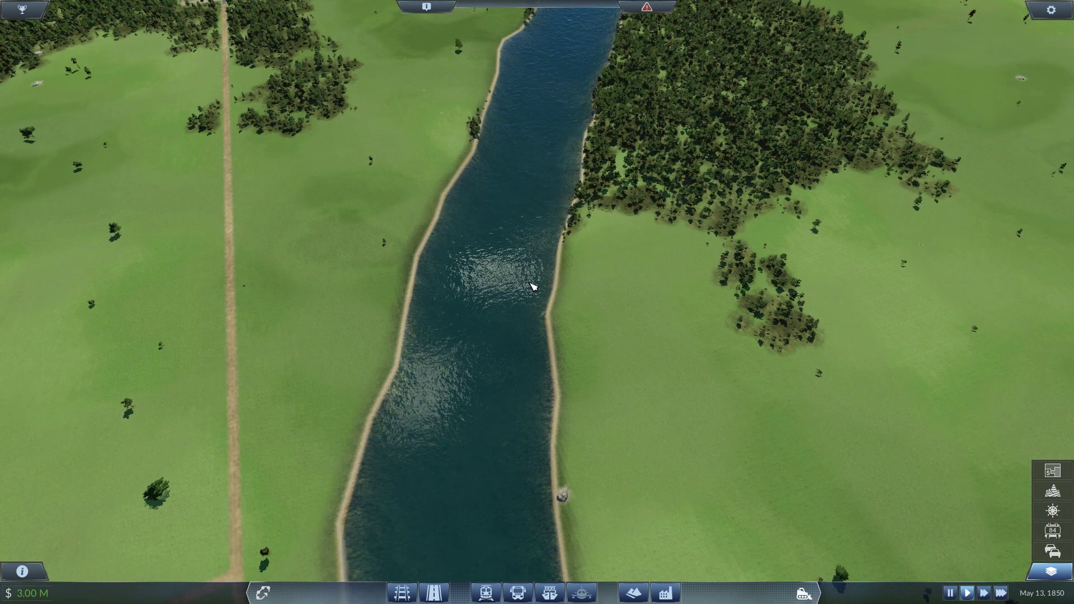
Step: Plan a new $1.96 M road bridge across the river, testing arched and flat heights
scroll(531, 287, down, 5)
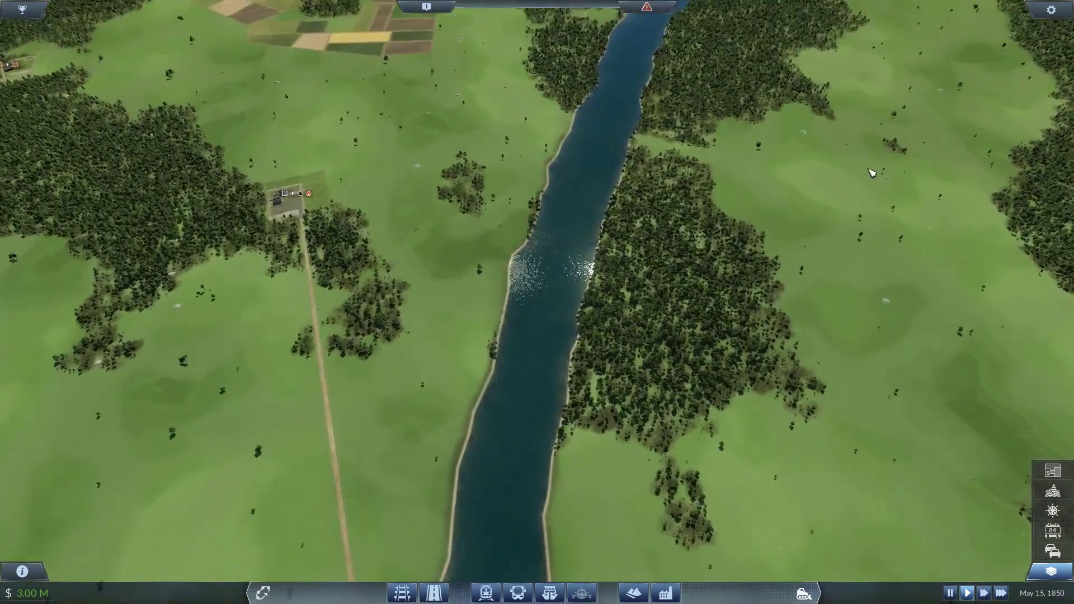
middle_drag(722, 168, 447, 482)
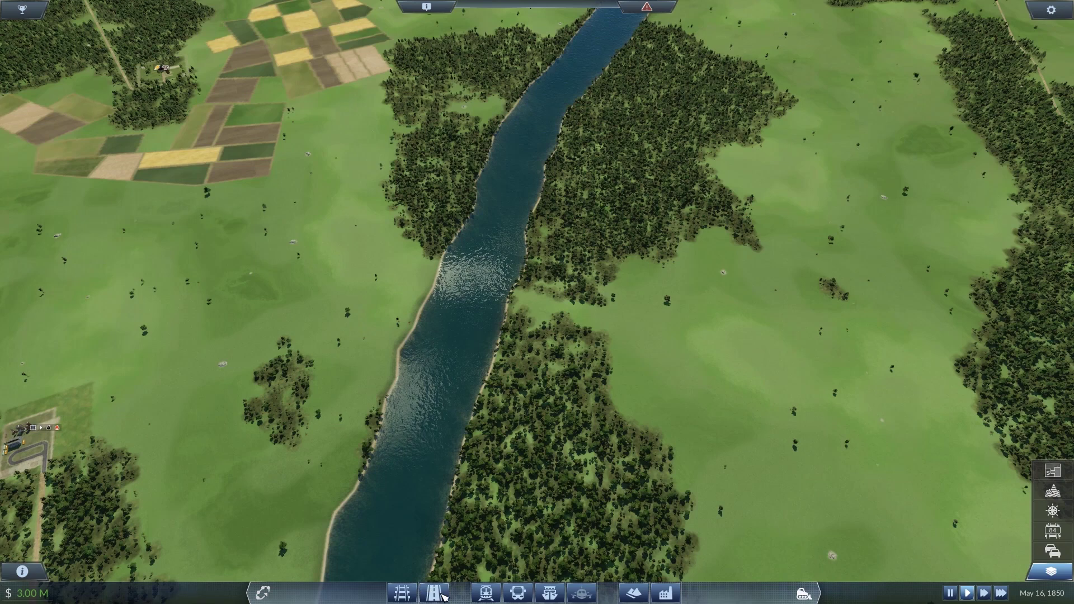
click(434, 594)
drag(355, 296, 657, 323)
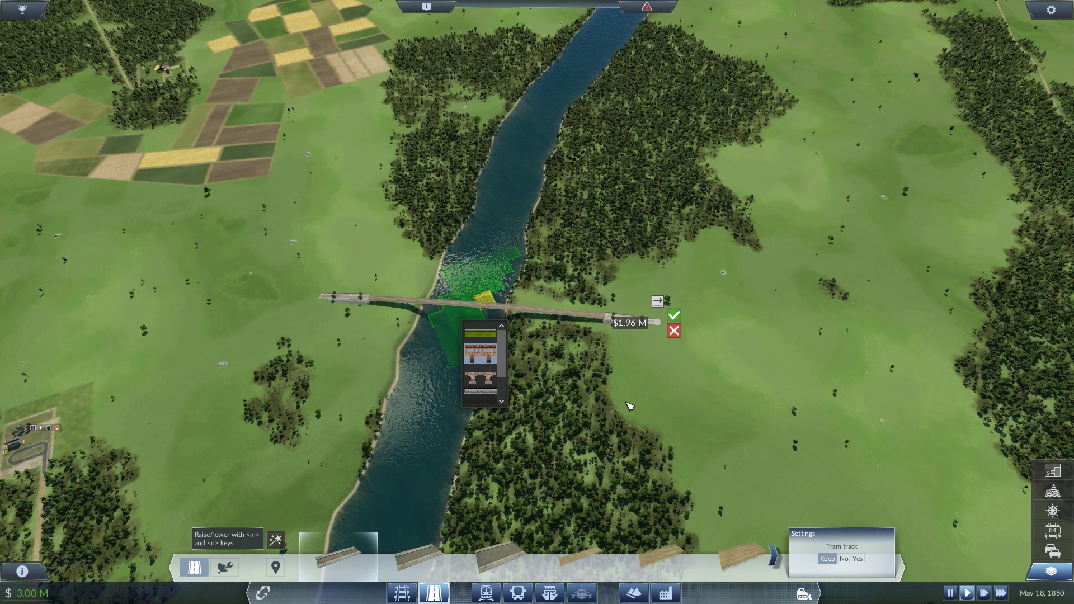
middle_drag(572, 277, 572, 277)
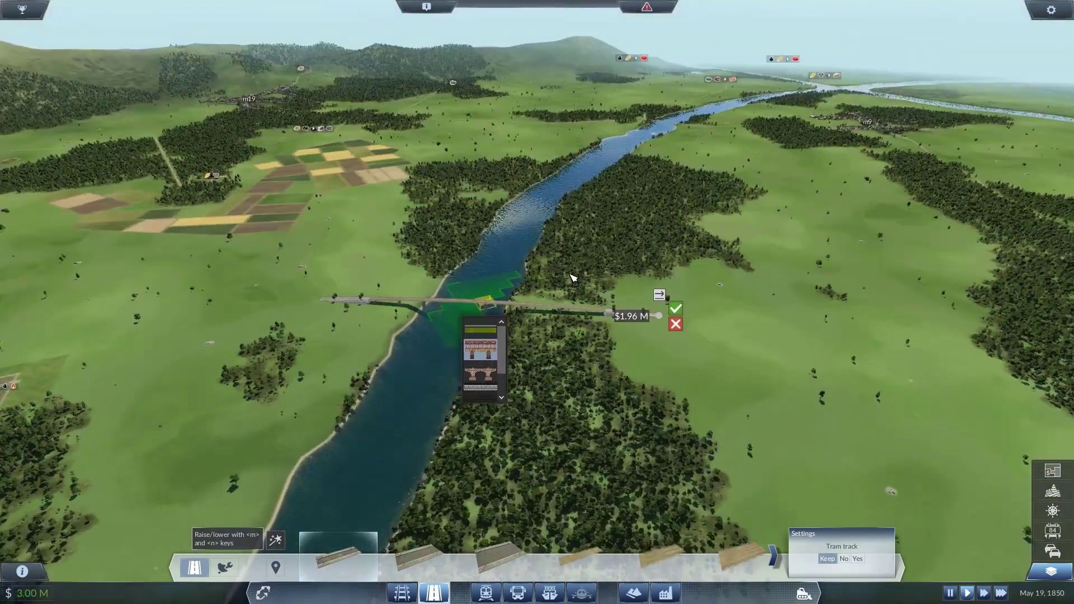
key(m)
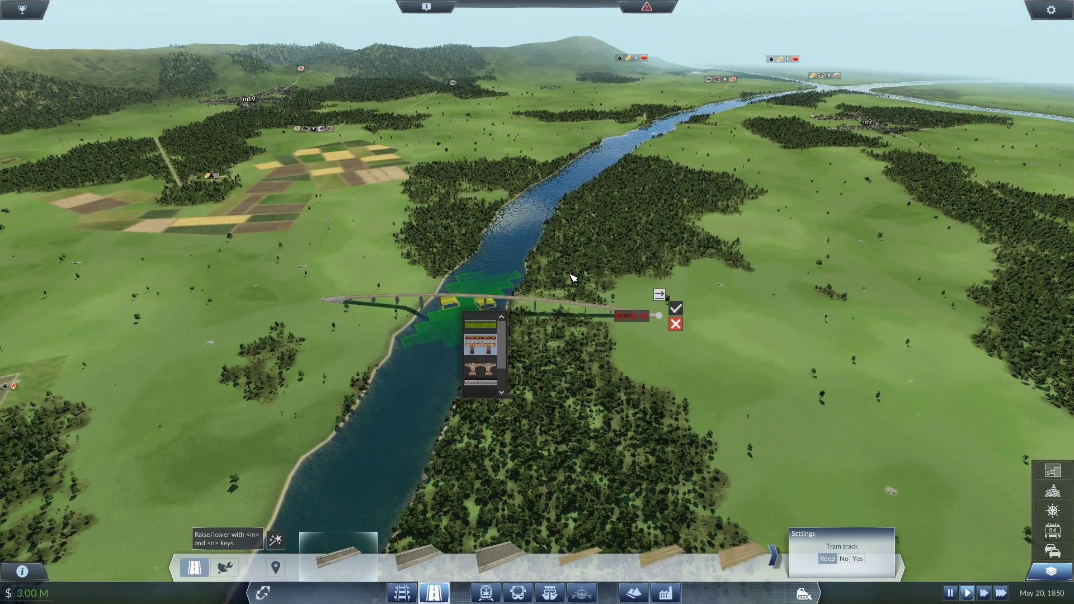
key(m)
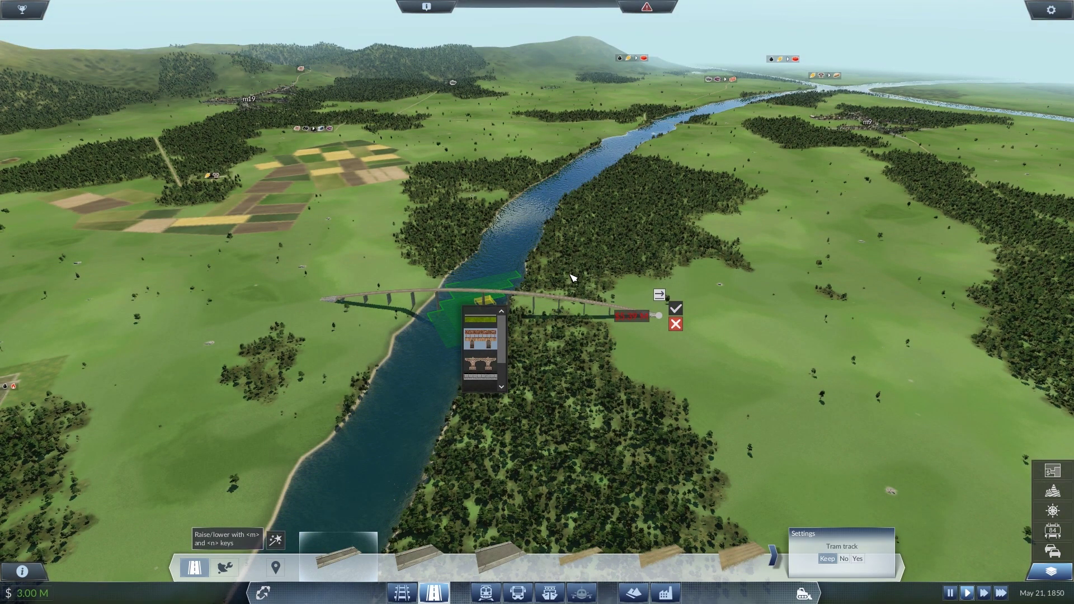
key(n)
key(n)
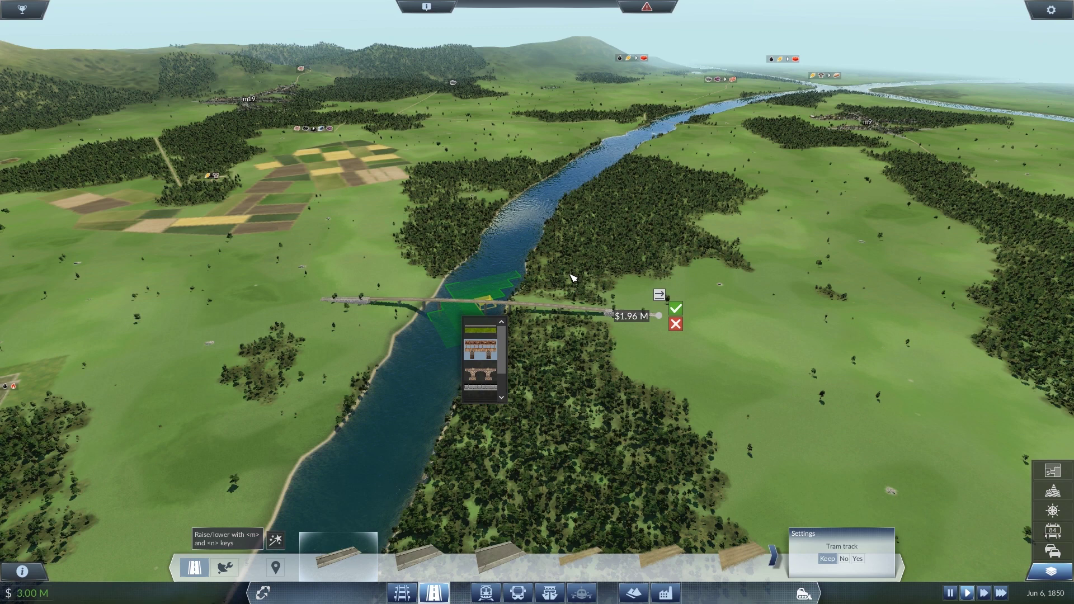
key(d)
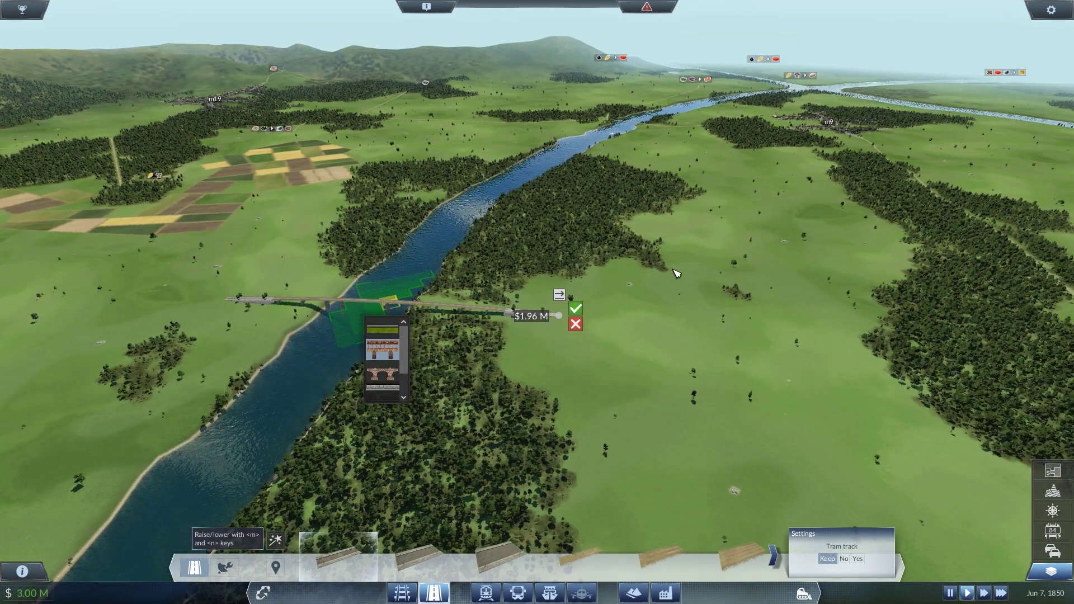